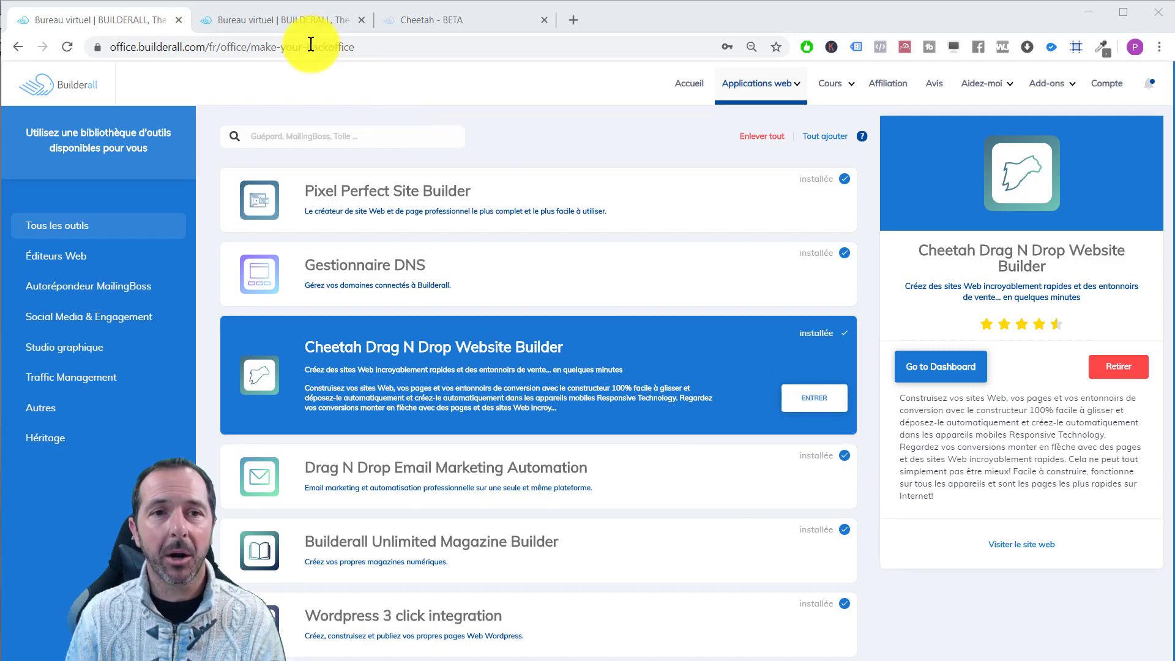
Switch to the Cheetah site dashboard and review its published and unpublished site sections.
click(287, 20)
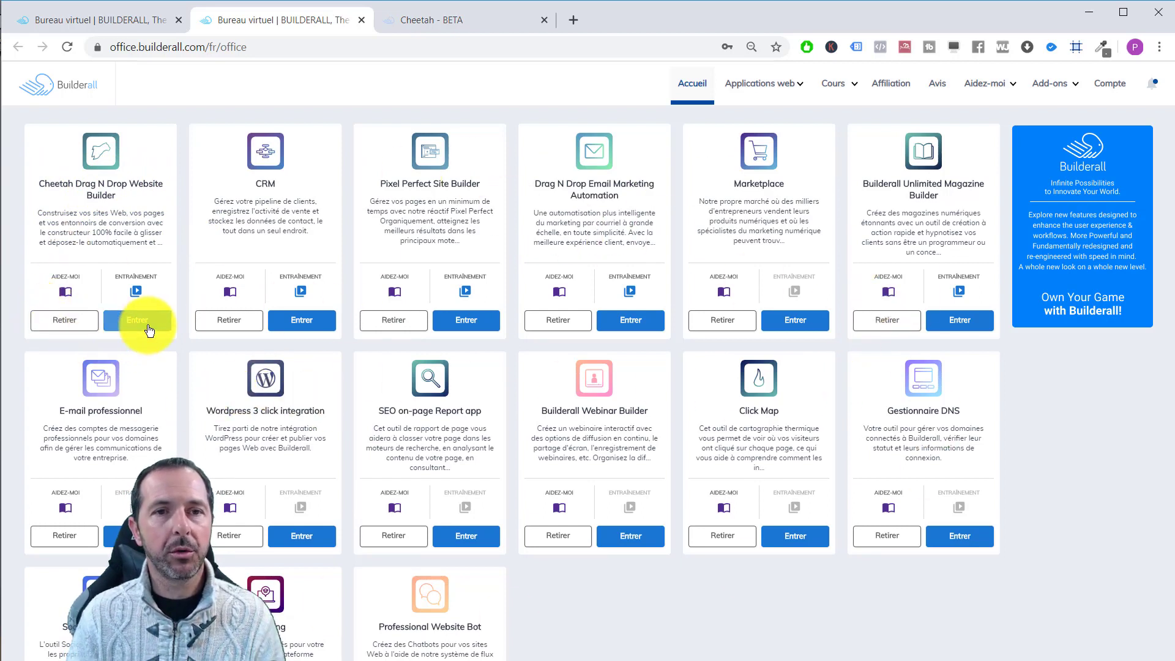
click(422, 27)
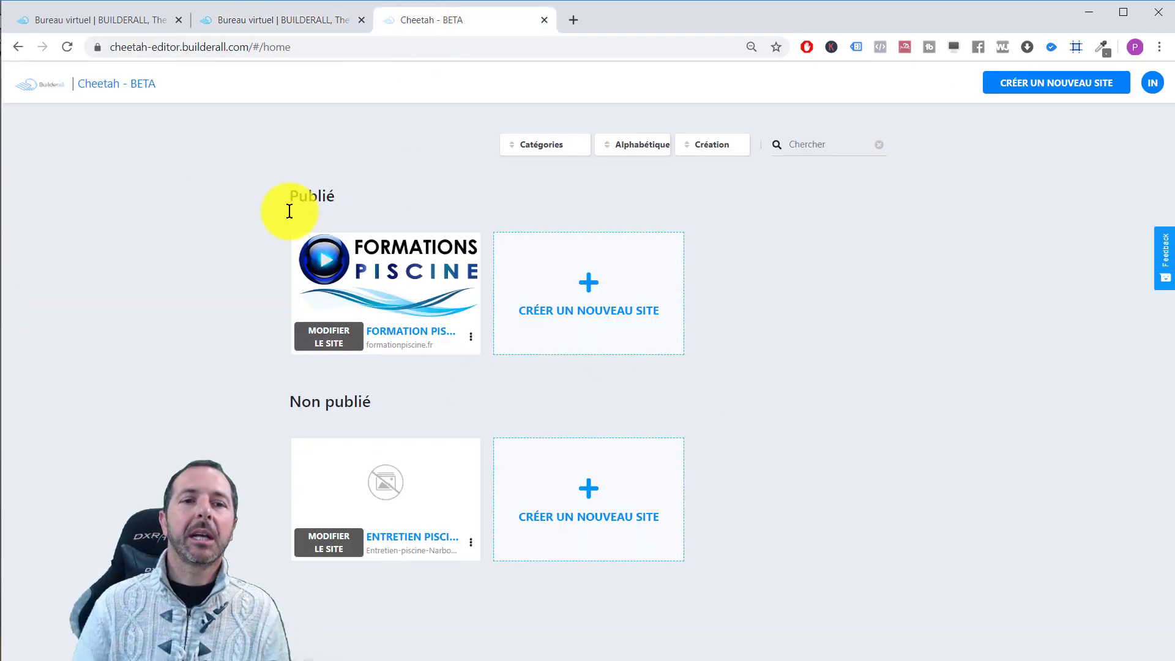
double_click(302, 193)
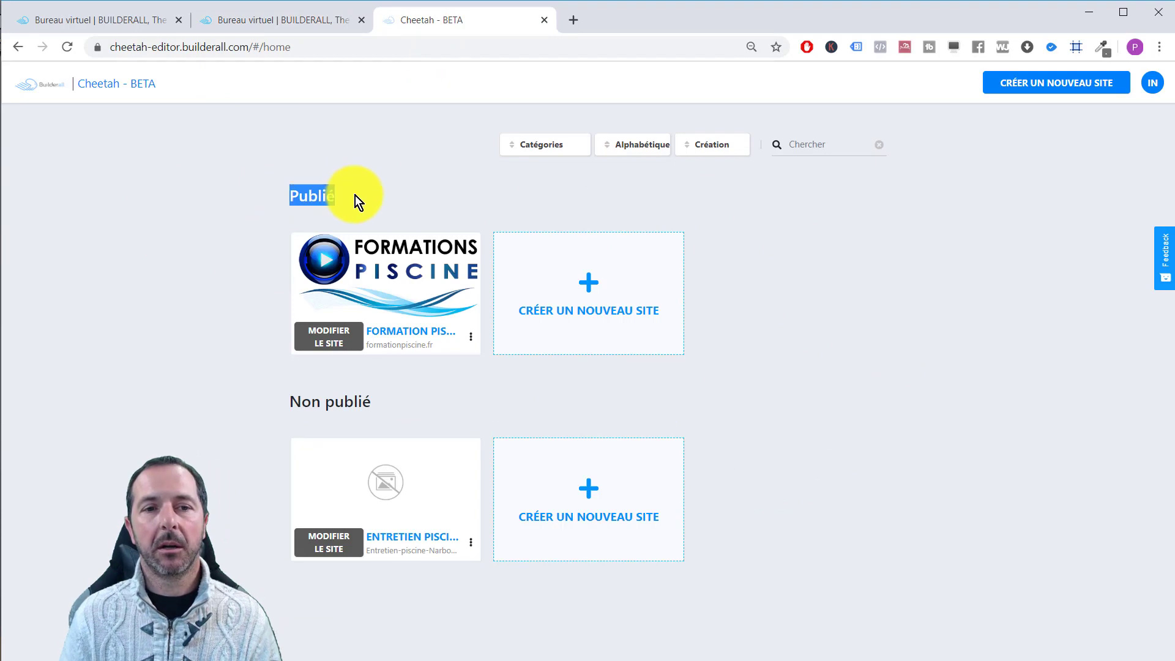
drag(296, 398, 370, 398)
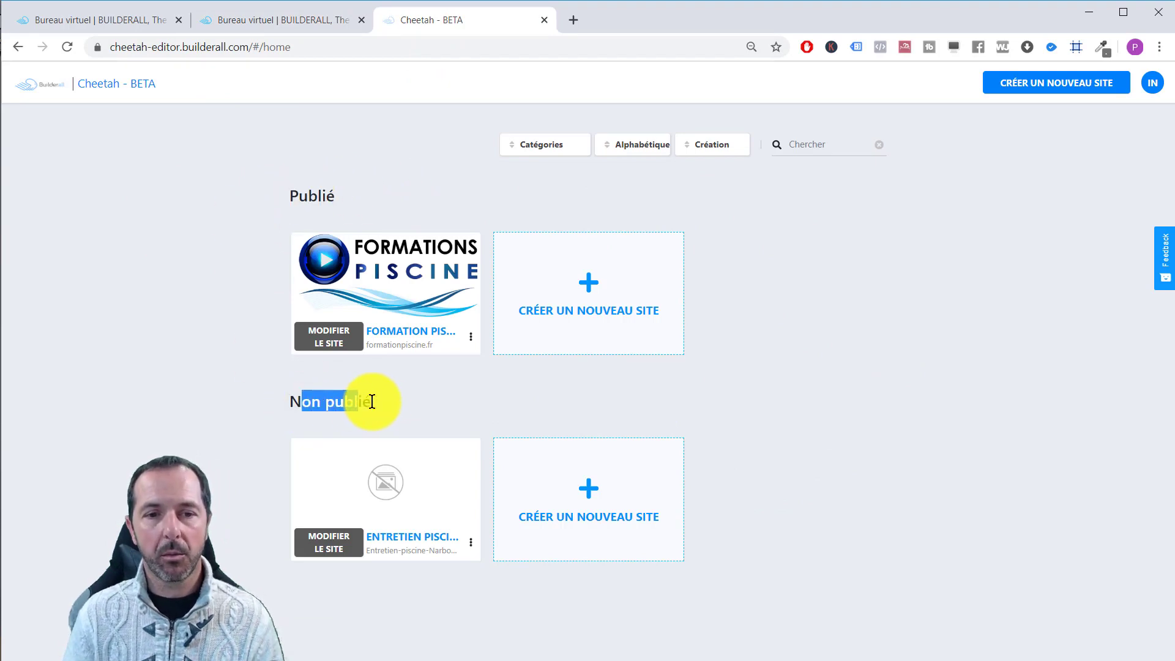
click(446, 391)
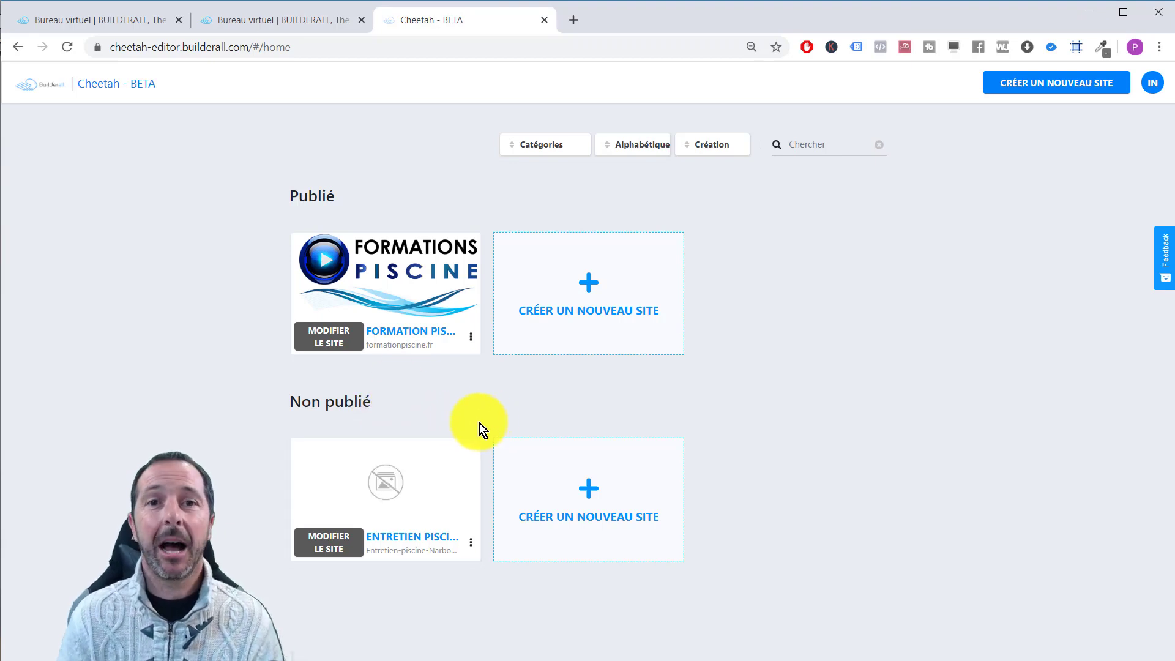
Start creating a new site from the unpublished section and give it the title "votre super titre".
click(589, 499)
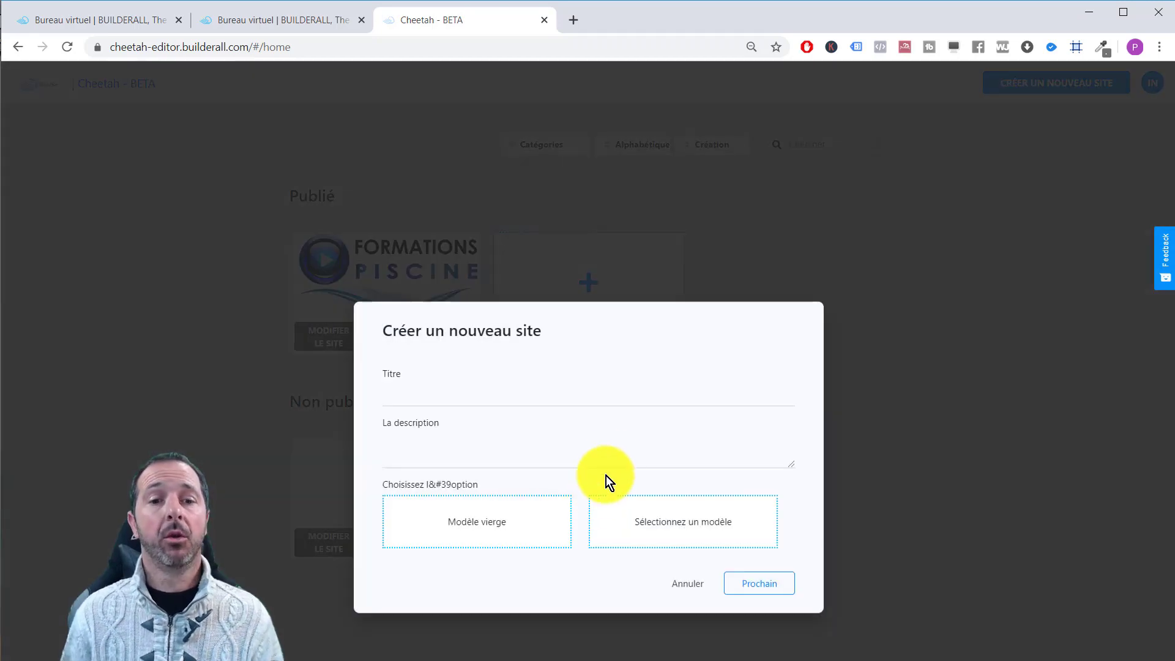
click(516, 395)
text(votre)
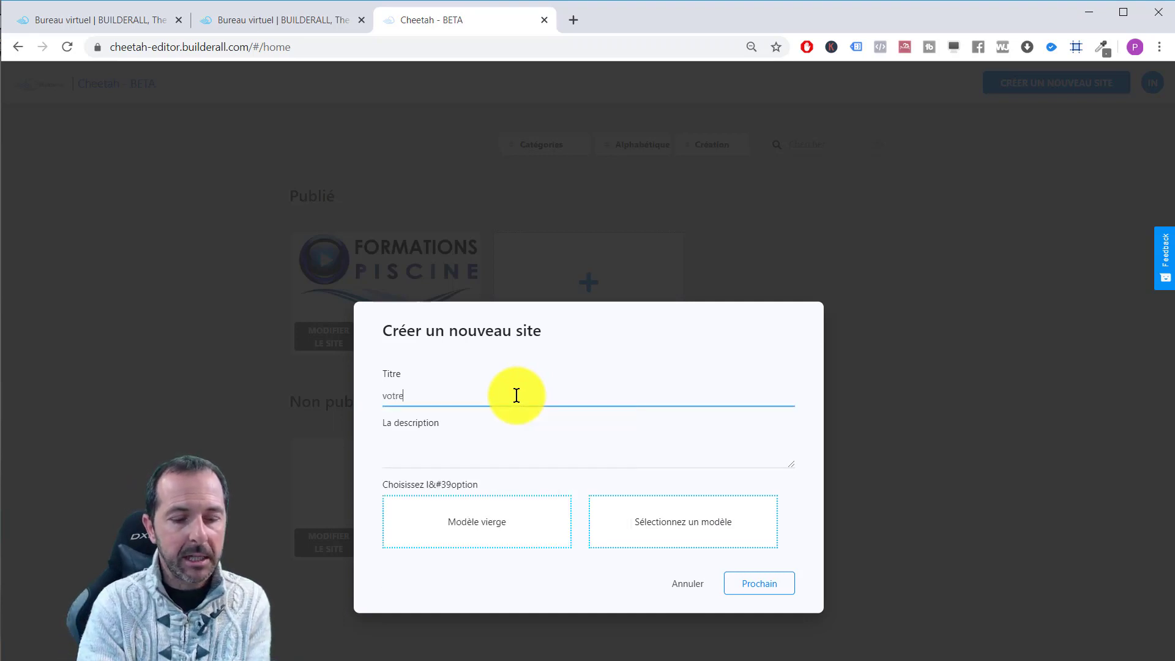
text( super titre)
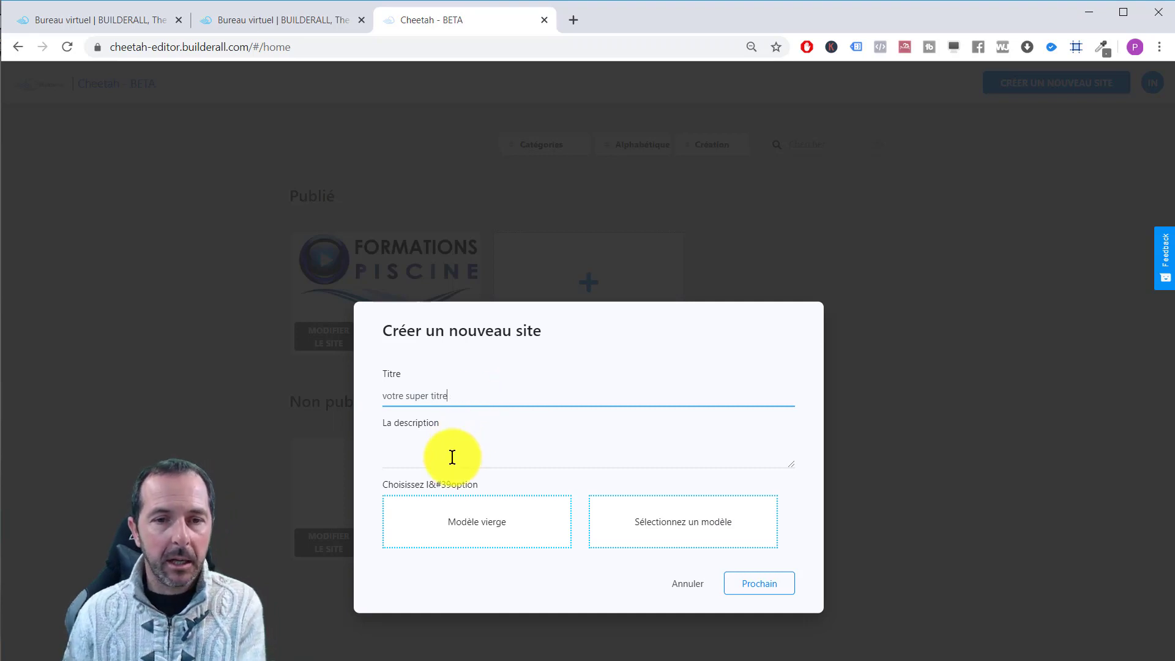
Set the new site's description to "votre super description" and proceed with the option to select a template.
drag(471, 408, 343, 402)
key(ctrl+c)
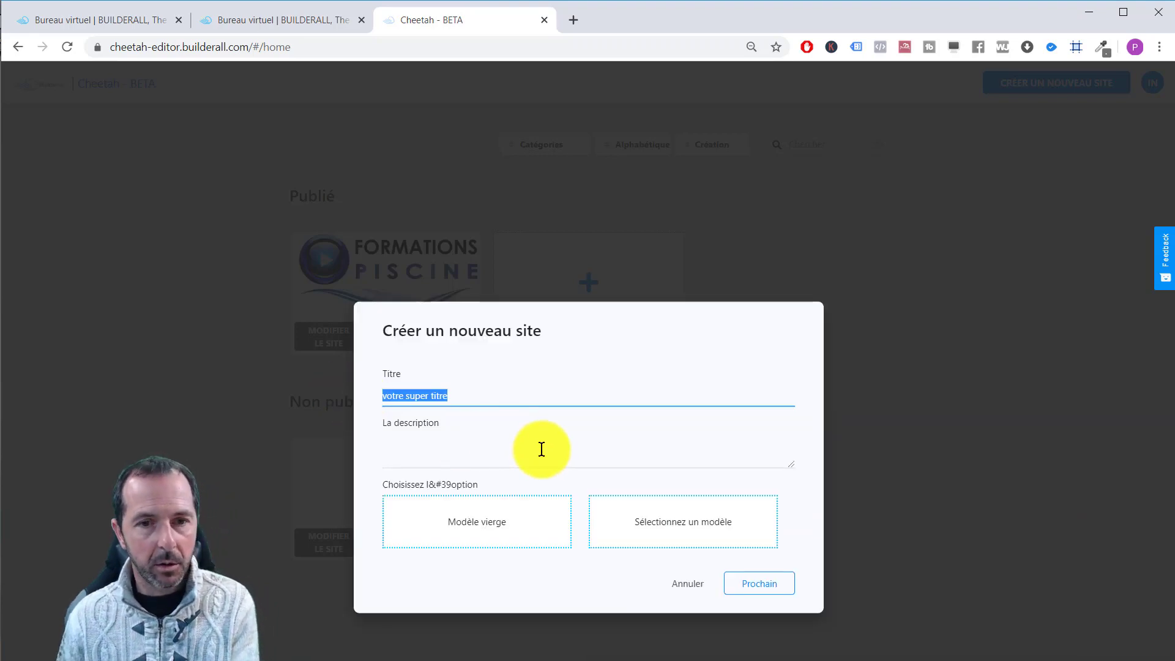
click(468, 456)
key(ctrl+v)
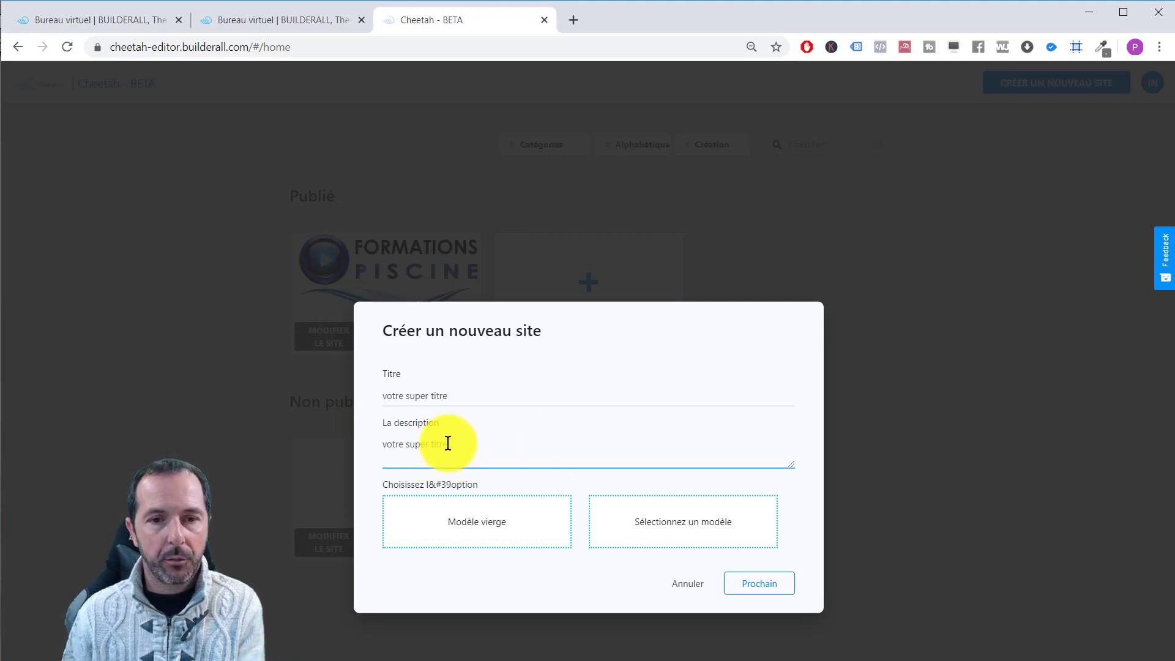
double_click(449, 444)
text(des)
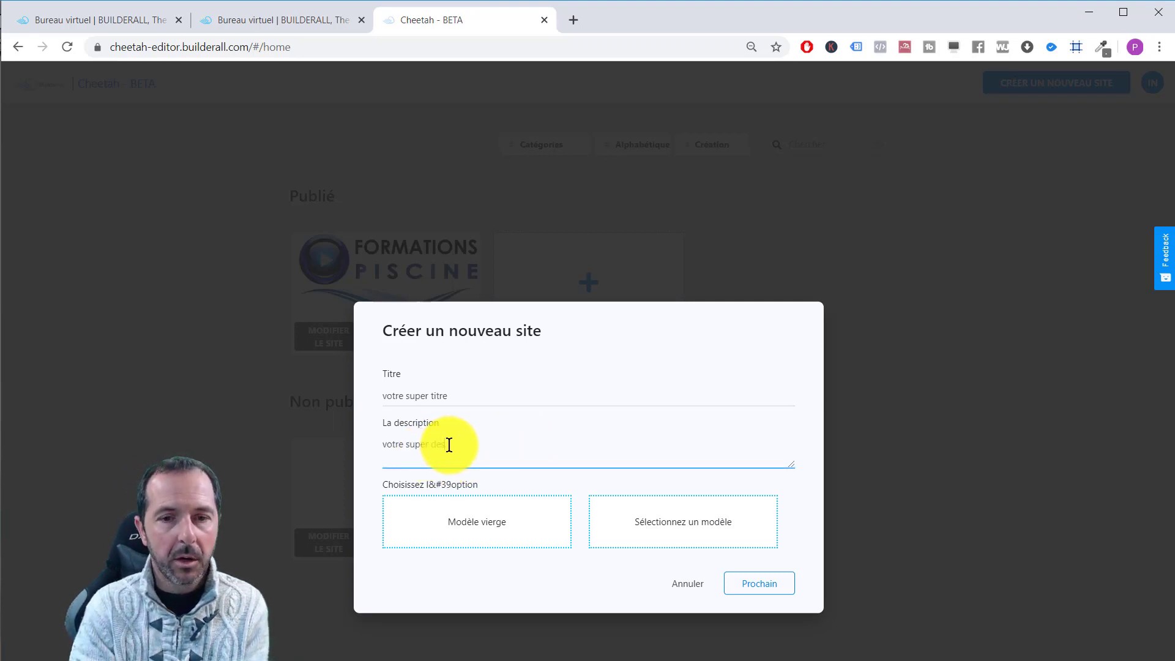
text(crit)
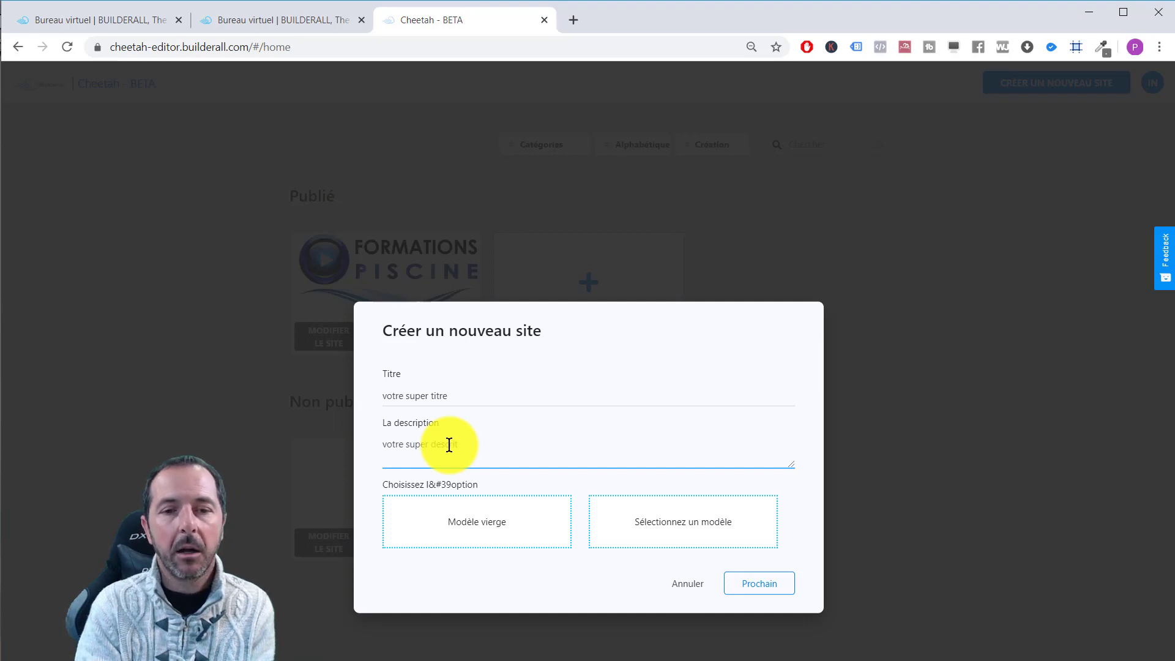
key(BackSpace)
text(ption)
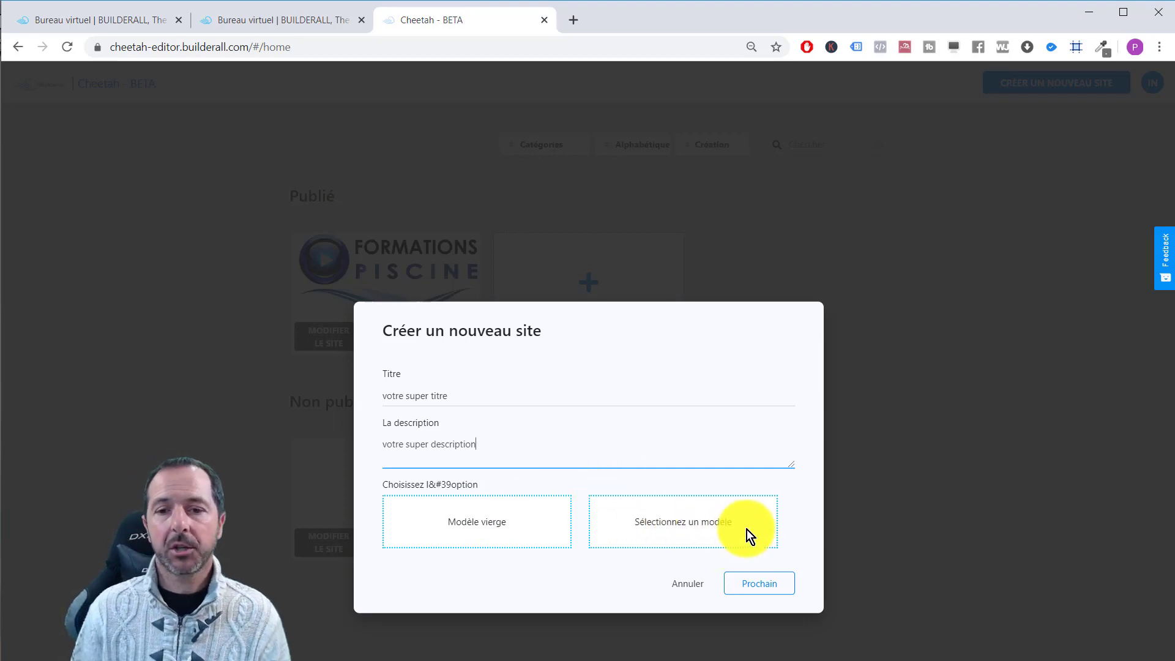
click(685, 527)
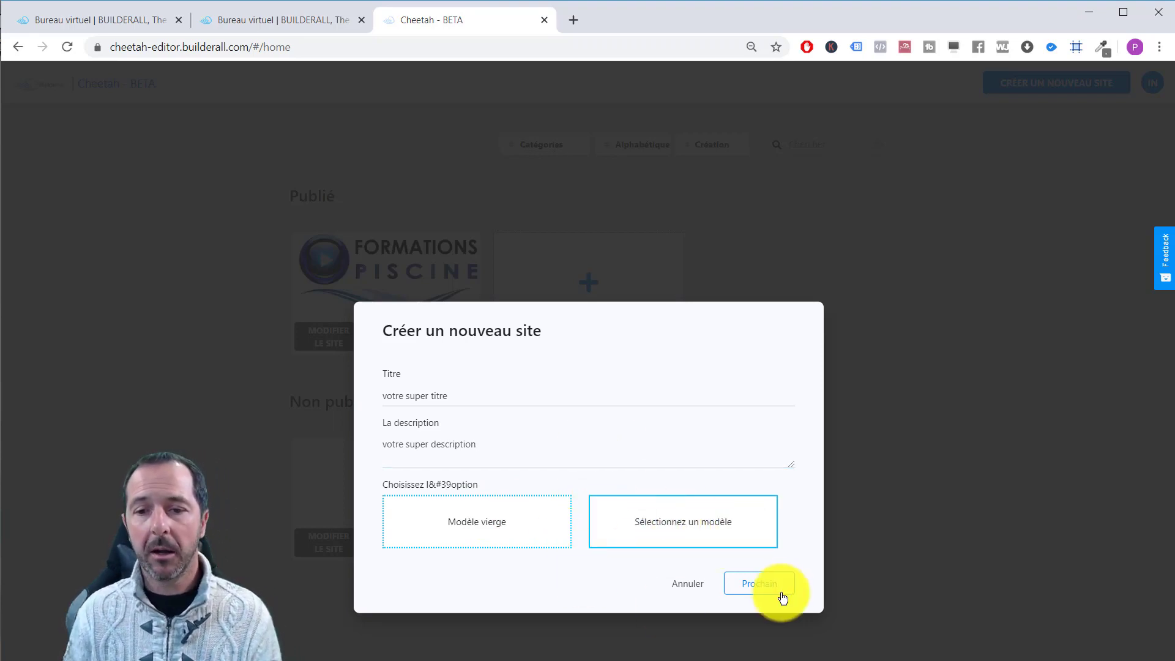
click(759, 584)
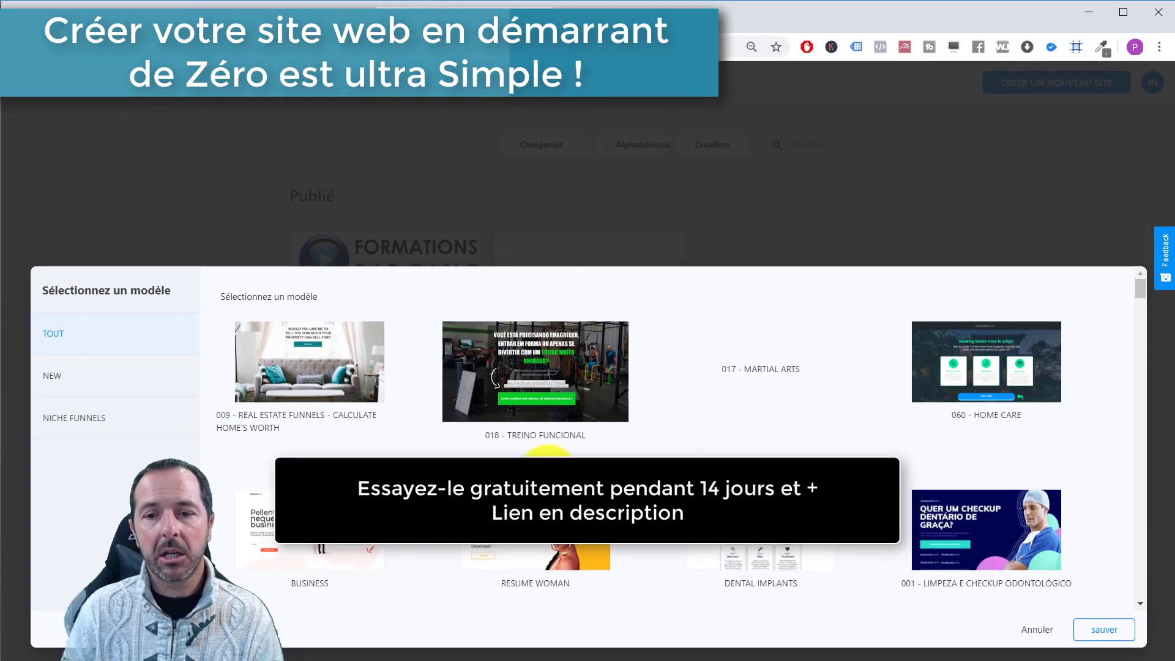
Examine the site templates offered across all categories, from the niche funnels to the Site Express and Theme page designs.
scroll(490, 441, down, 3)
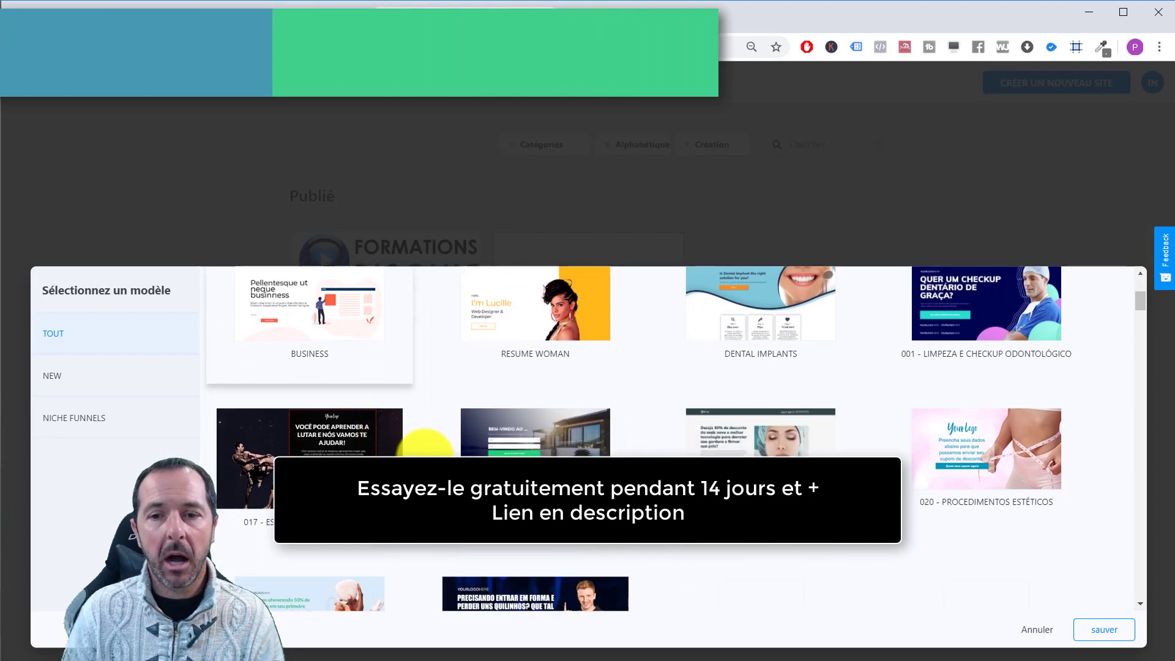
scroll(532, 425, down, 3)
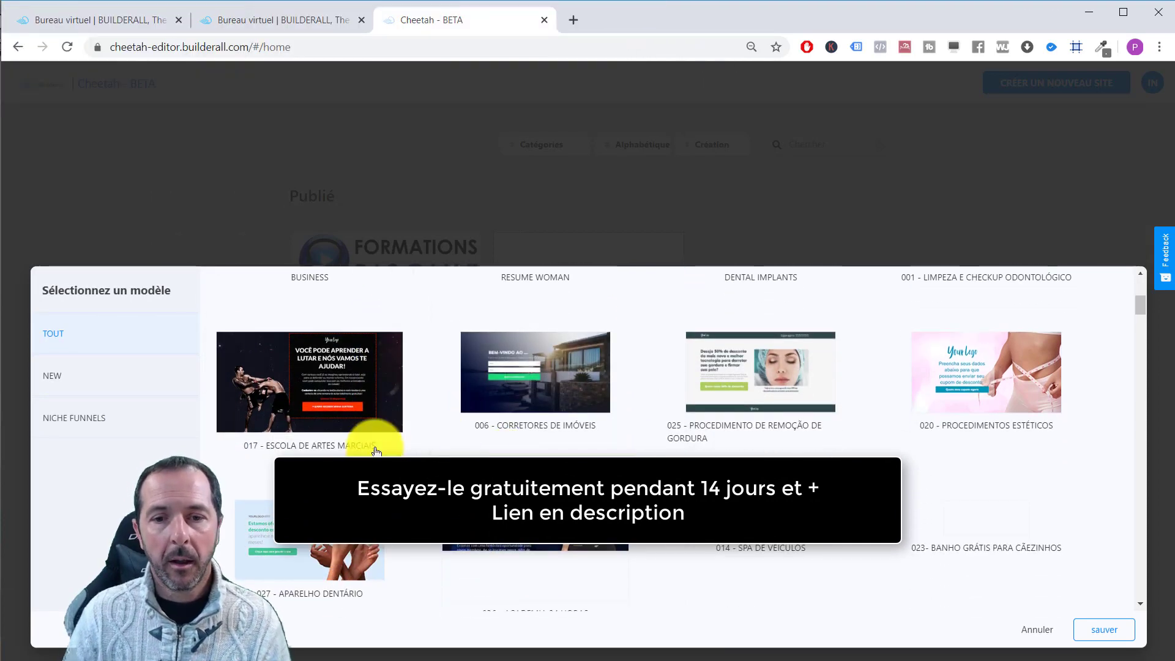
scroll(380, 447, down, 5)
scroll(145, 480, up, 2)
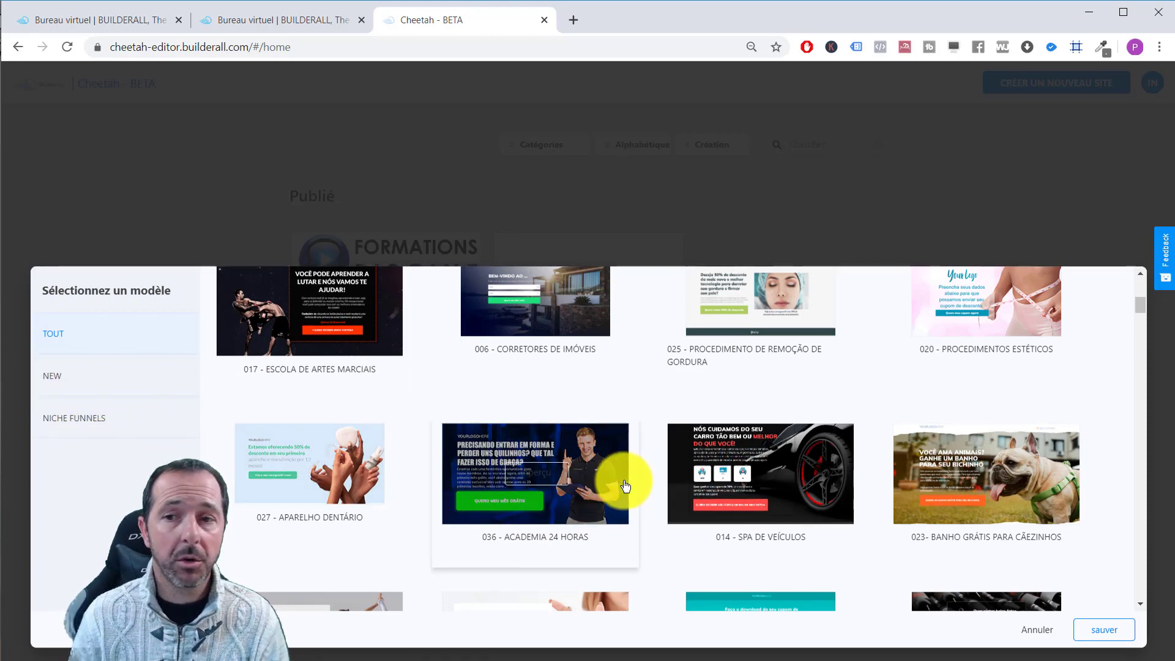
scroll(674, 484, down, 3)
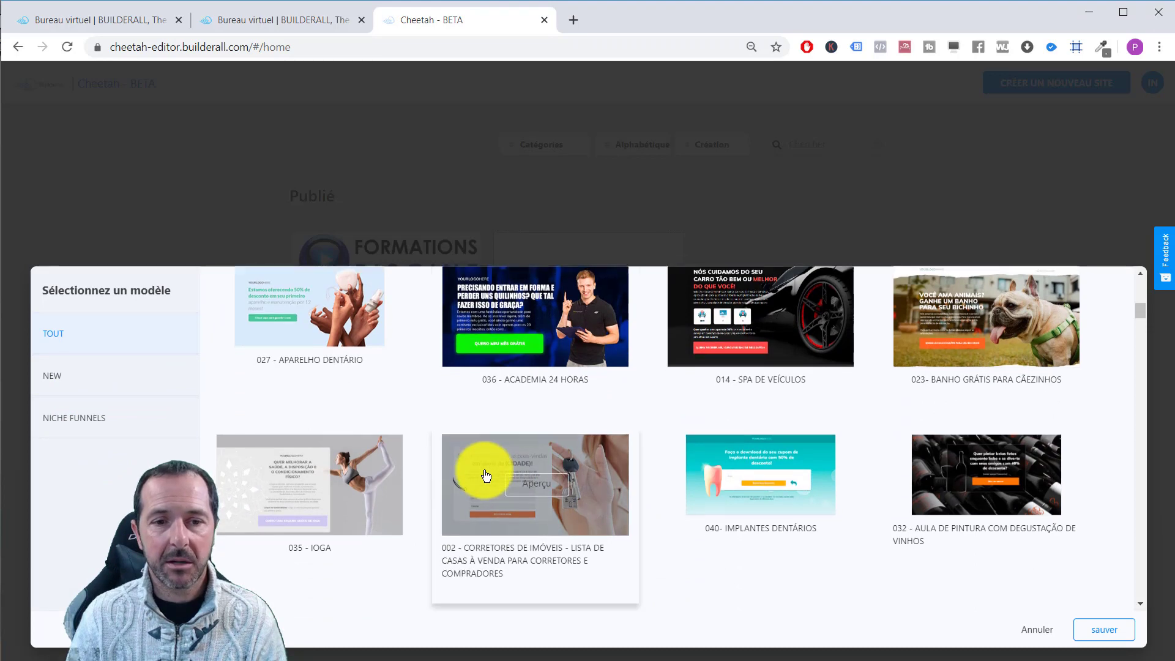
scroll(612, 484, down, 1)
scroll(716, 496, down, 2)
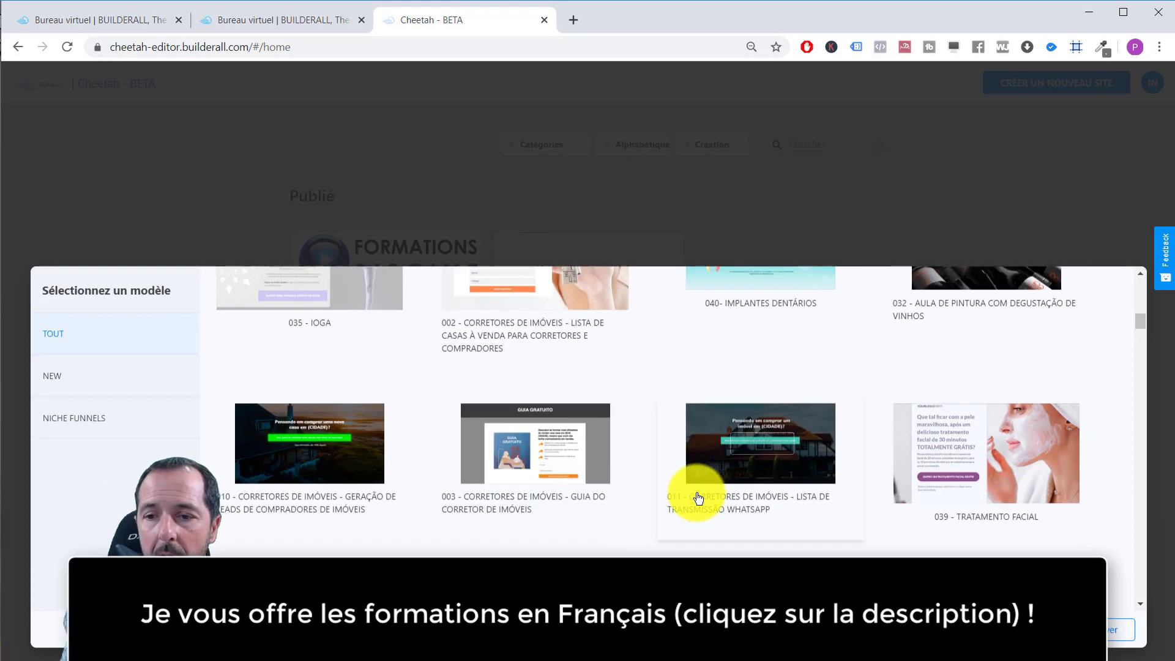
scroll(670, 499, down, 1)
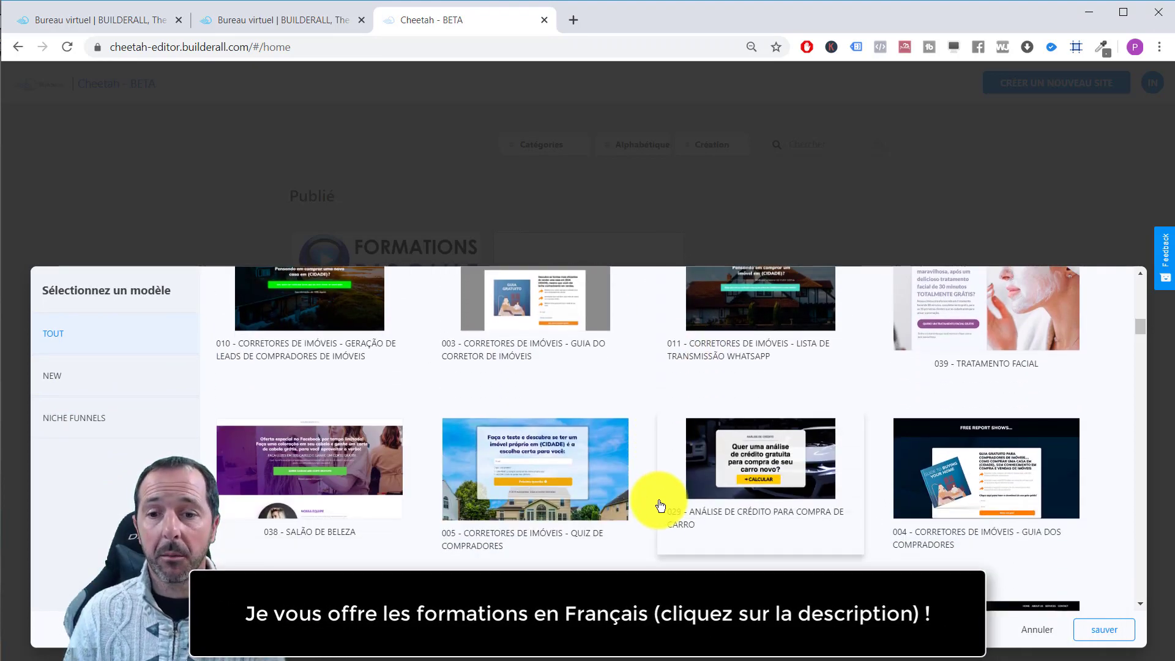
scroll(657, 506, down, 3)
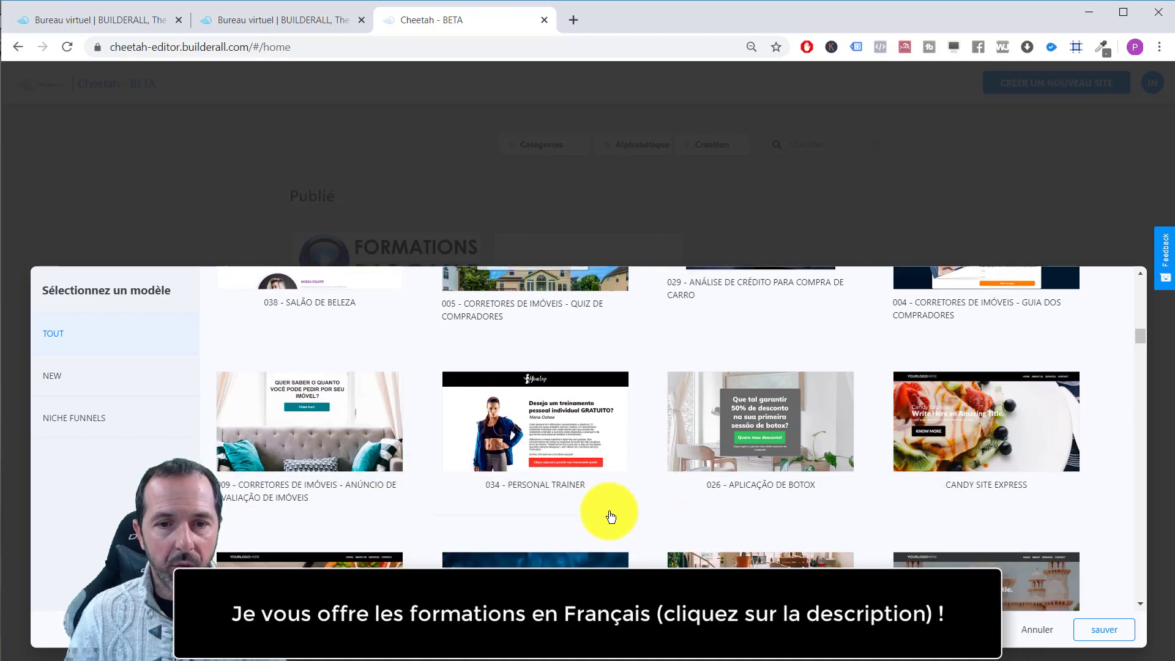
scroll(649, 441, down, 2)
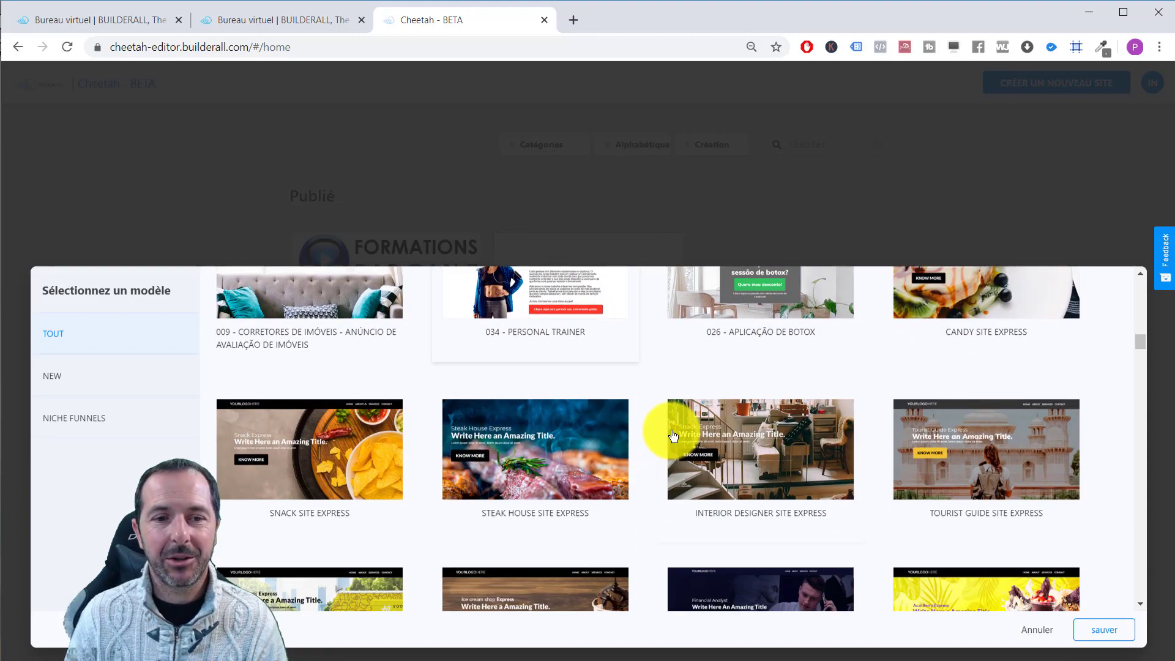
scroll(628, 444, down, 2)
scroll(673, 459, down, 3)
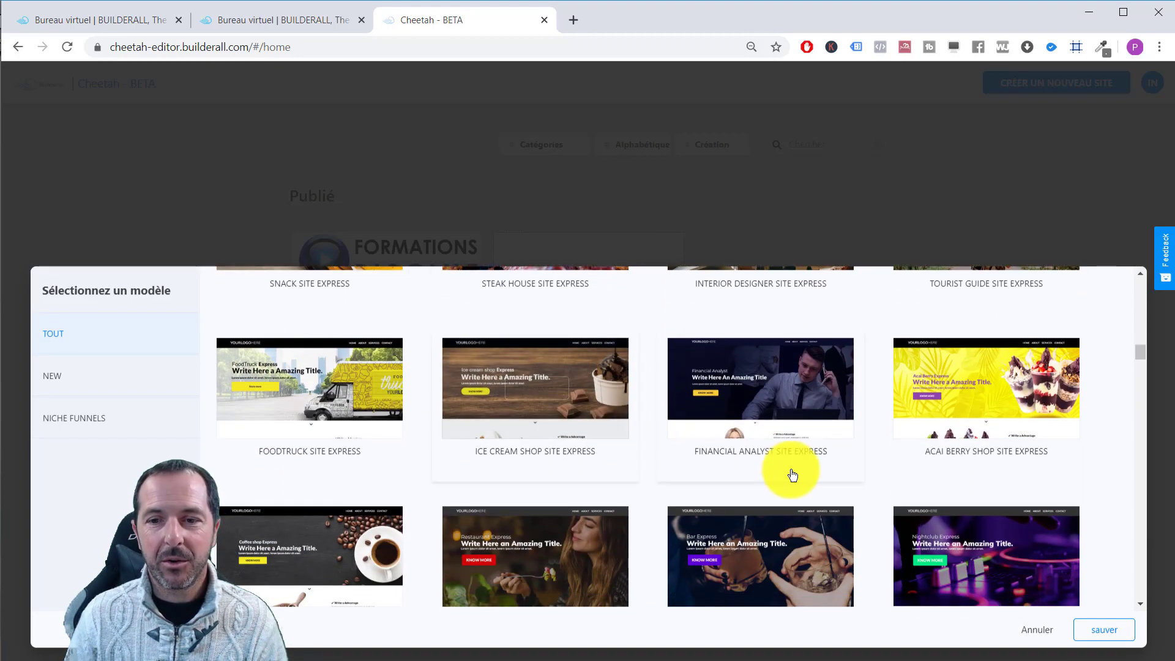
scroll(649, 476, down, 2)
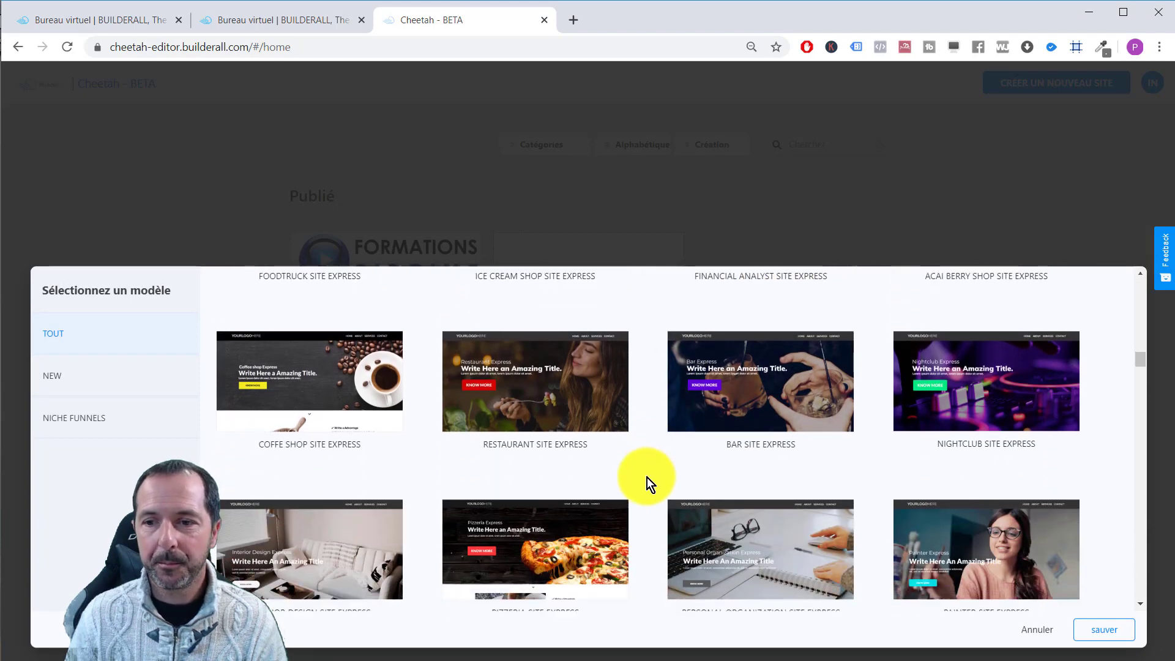
scroll(652, 488, down, 1)
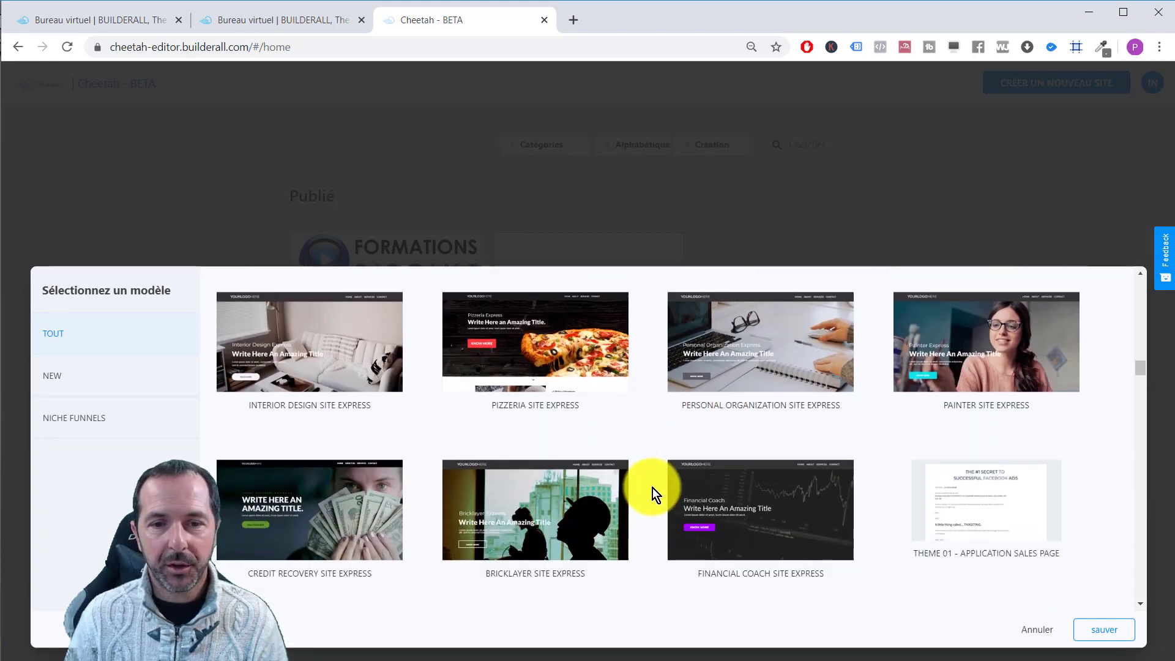
scroll(649, 483, down, 2)
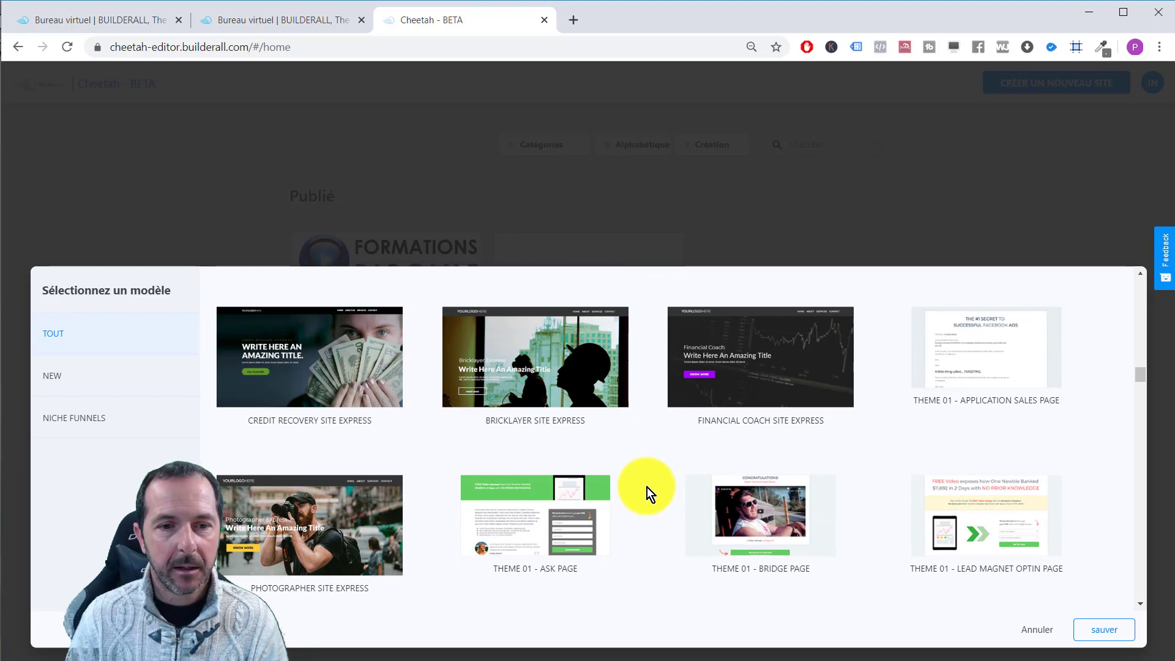
scroll(648, 487, down, 4)
scroll(648, 487, down, 4)
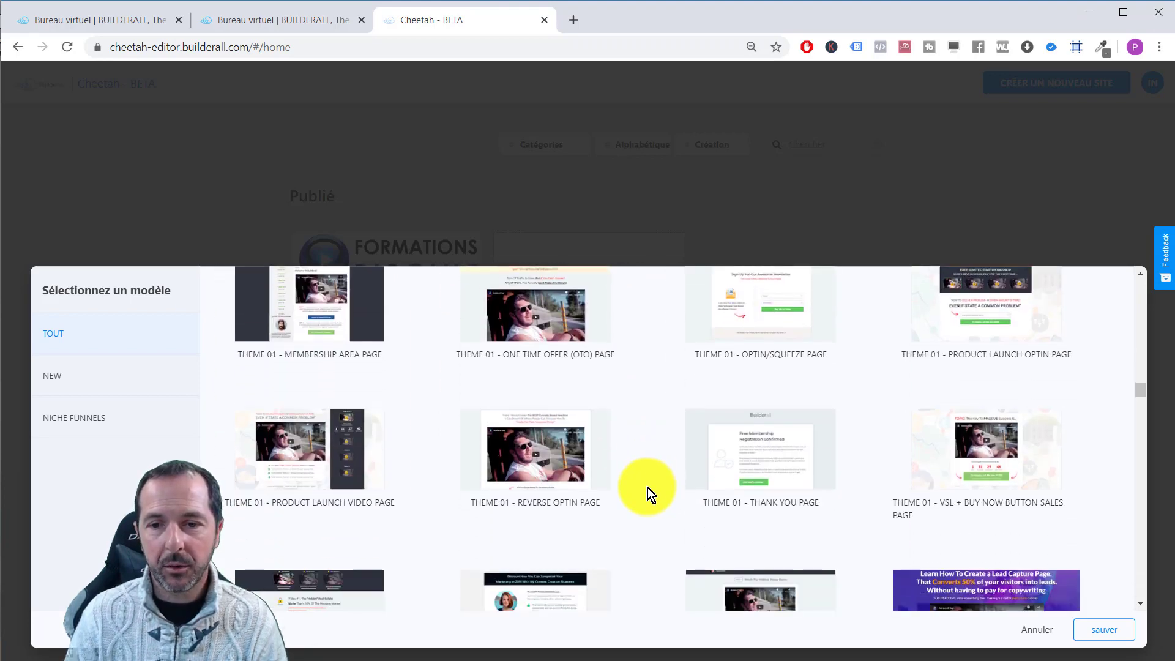
scroll(647, 489, down, 4)
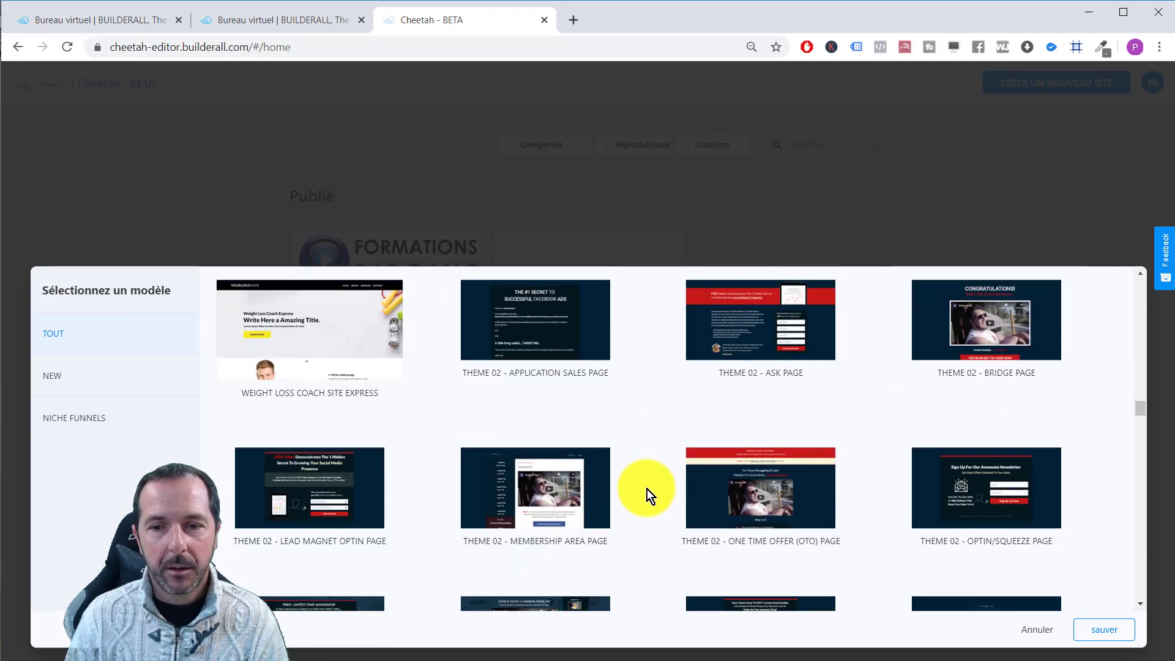
scroll(647, 490, down, 3)
scroll(648, 489, down, 6)
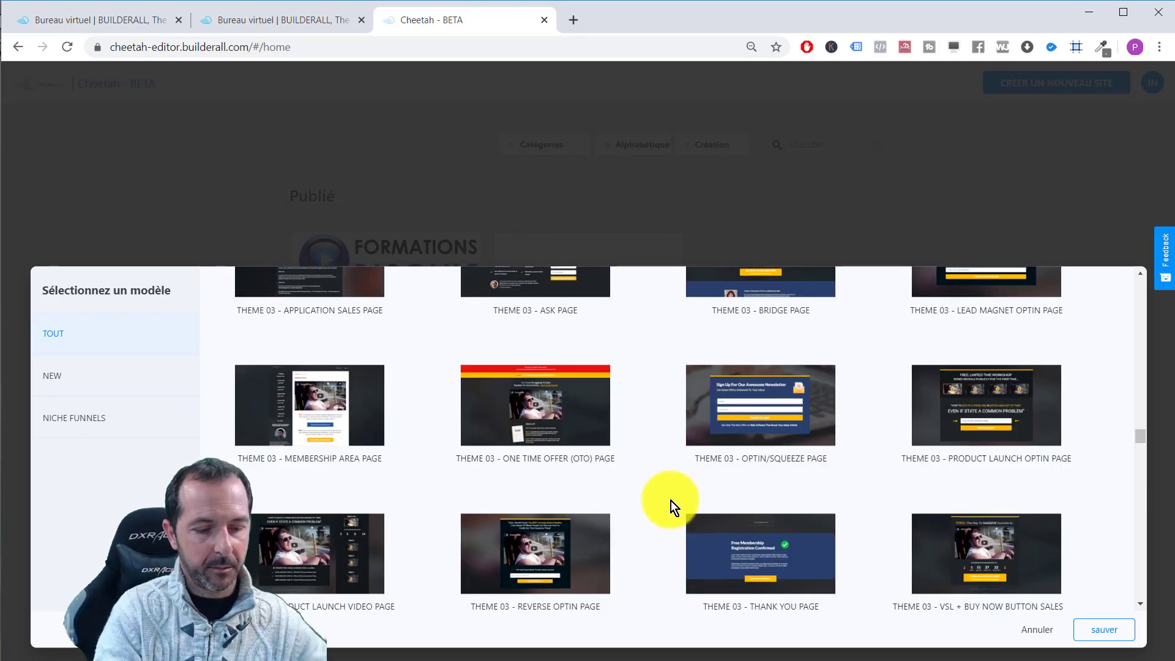
Search the template list for "fitne" and examine the preview page of the Fitness Clothing and Accessories Site Express template.
key(ctrl+f)
text(fitne)
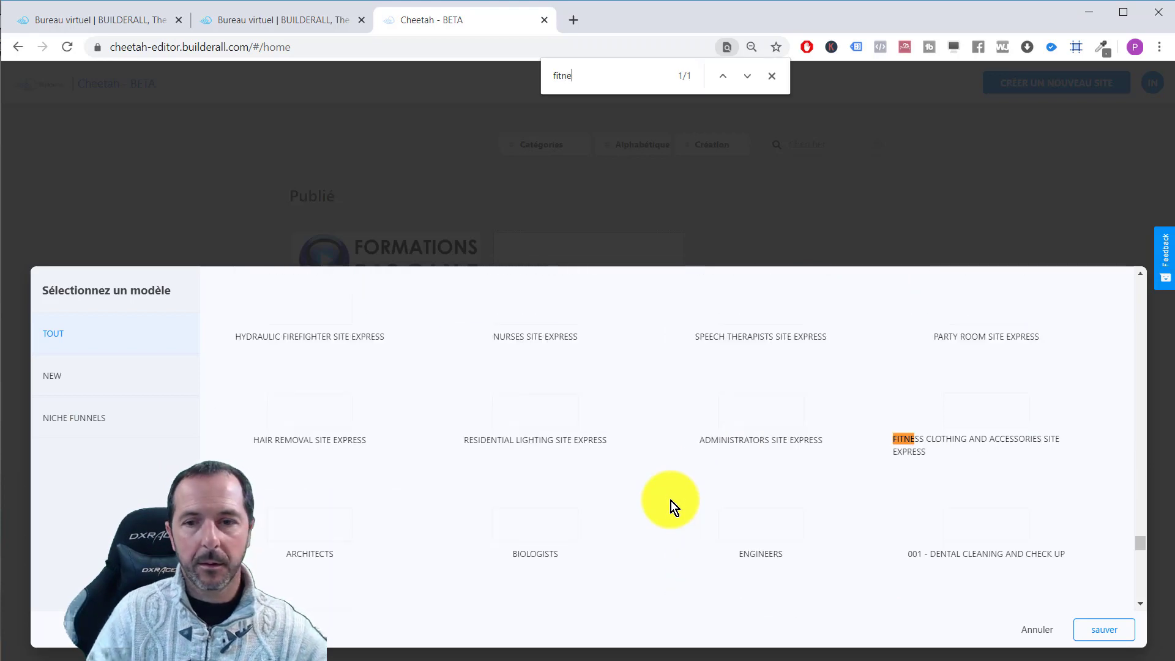
mouse_move(967, 406)
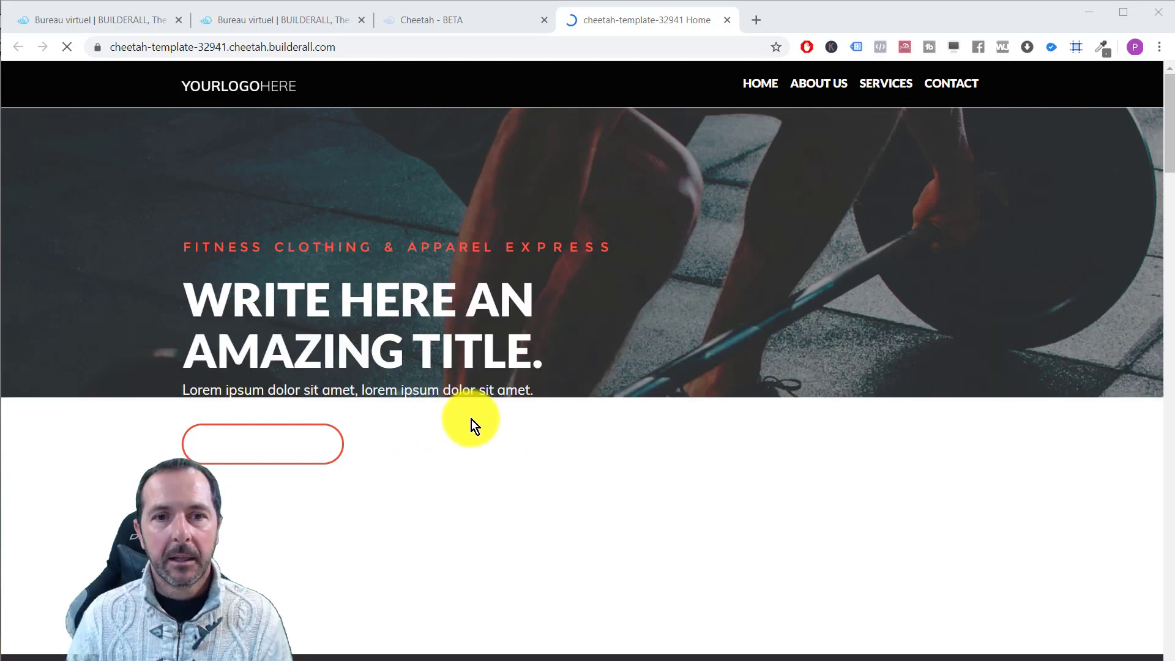
scroll(413, 384, down, 8)
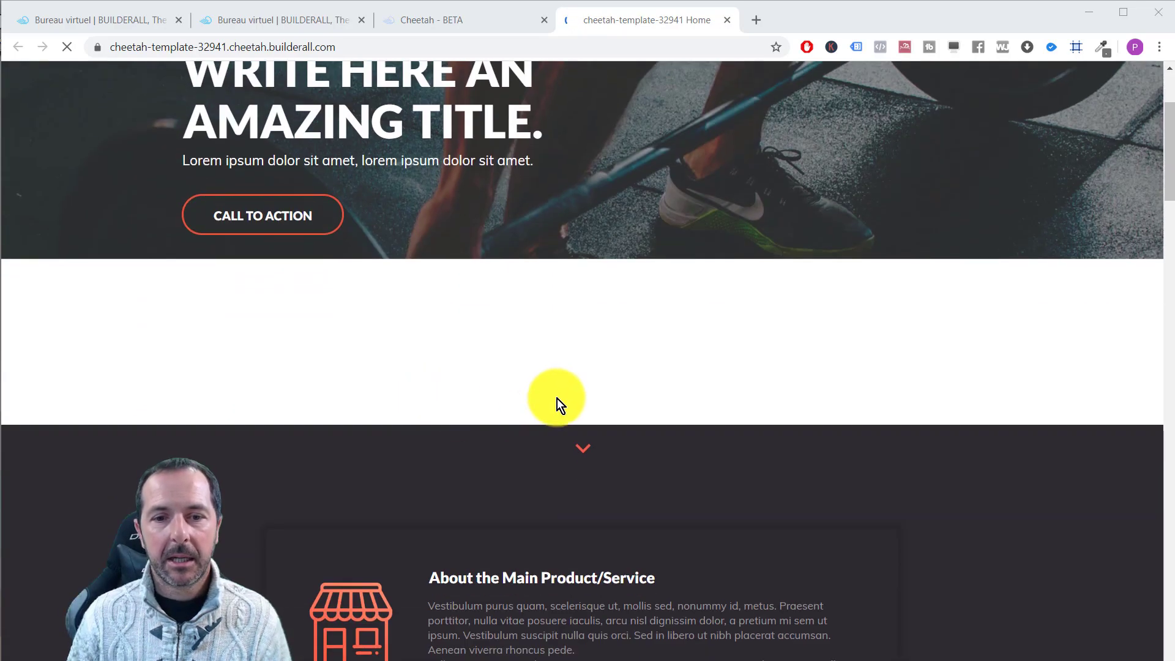
scroll(424, 401, down, 6)
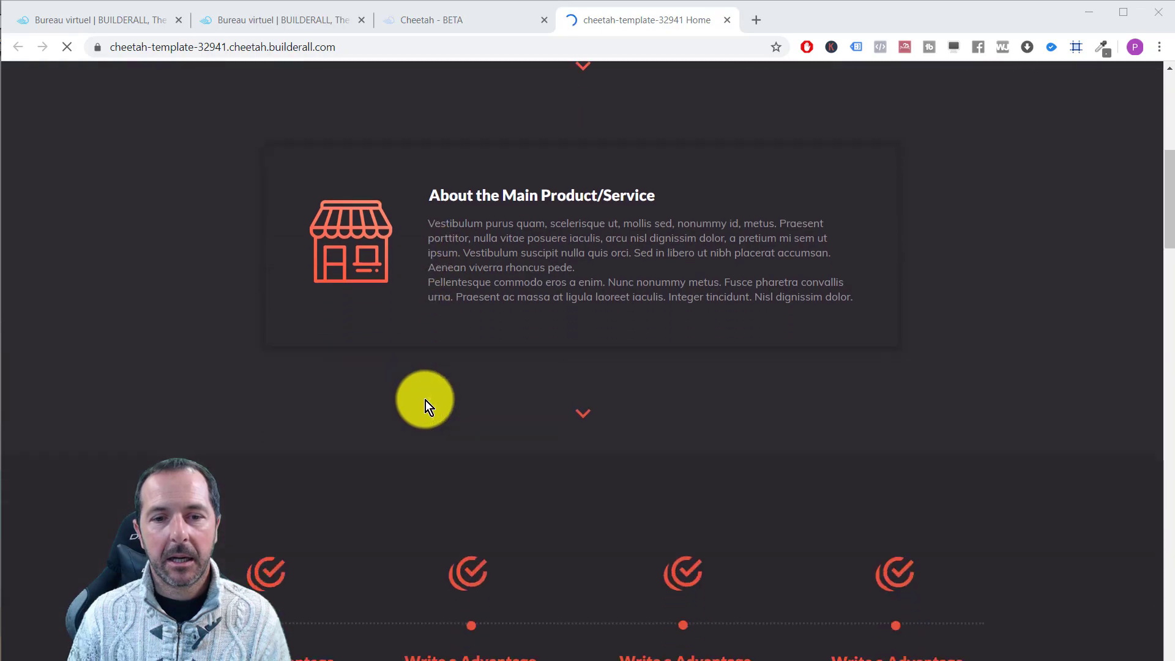
scroll(425, 402, down, 10)
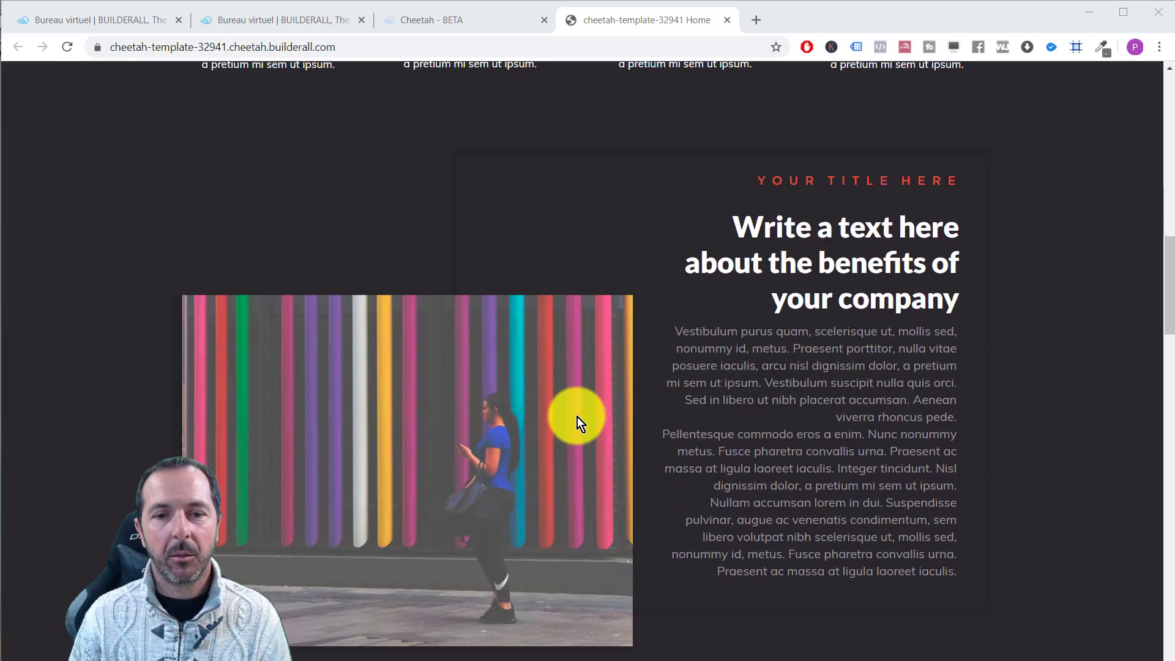
Create the site from the New category's template "009 - Real Estate Funnels - Calculate Home's Worth" and close the fitness template preview.
scroll(679, 434, up, 20)
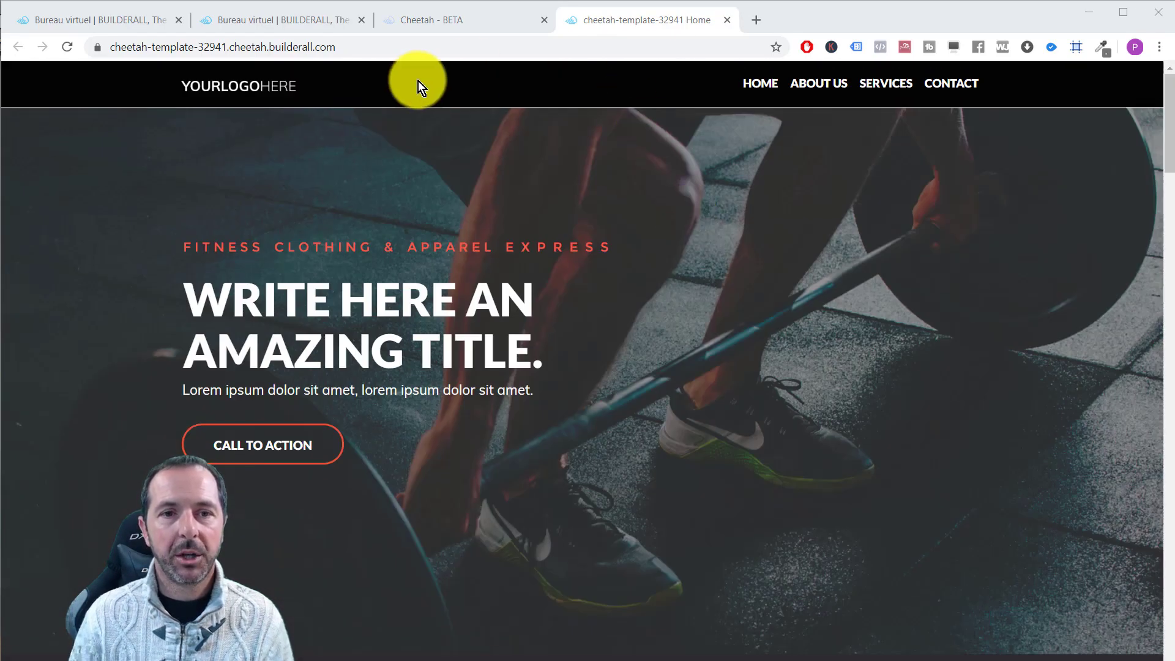
click(424, 24)
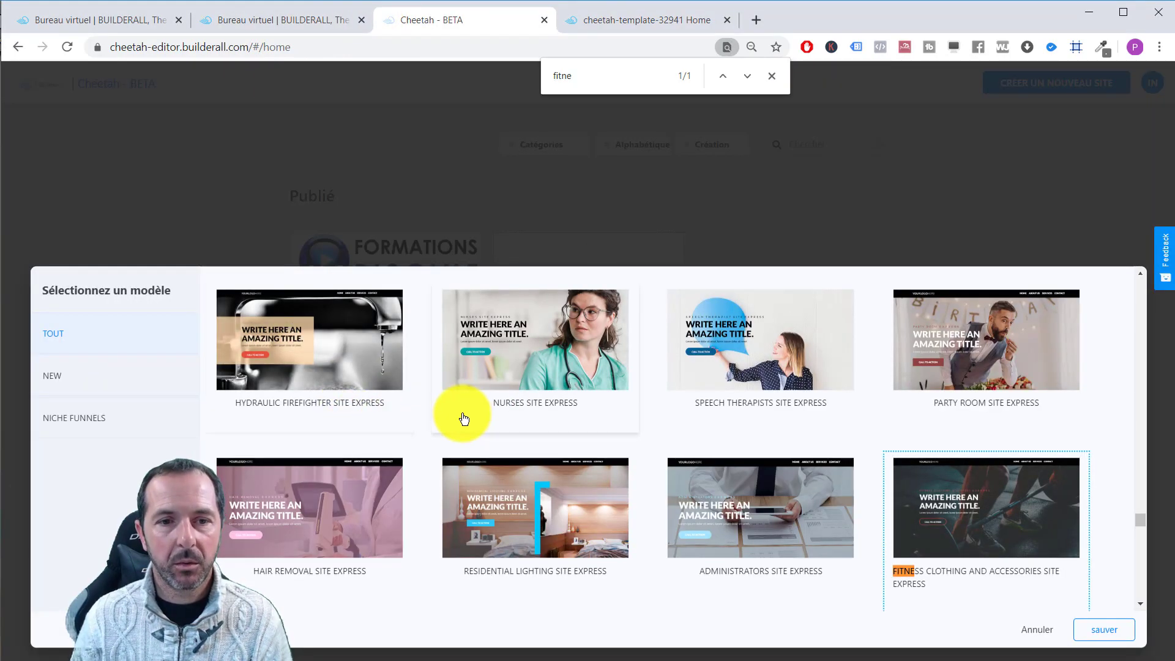
scroll(472, 416, up, 8)
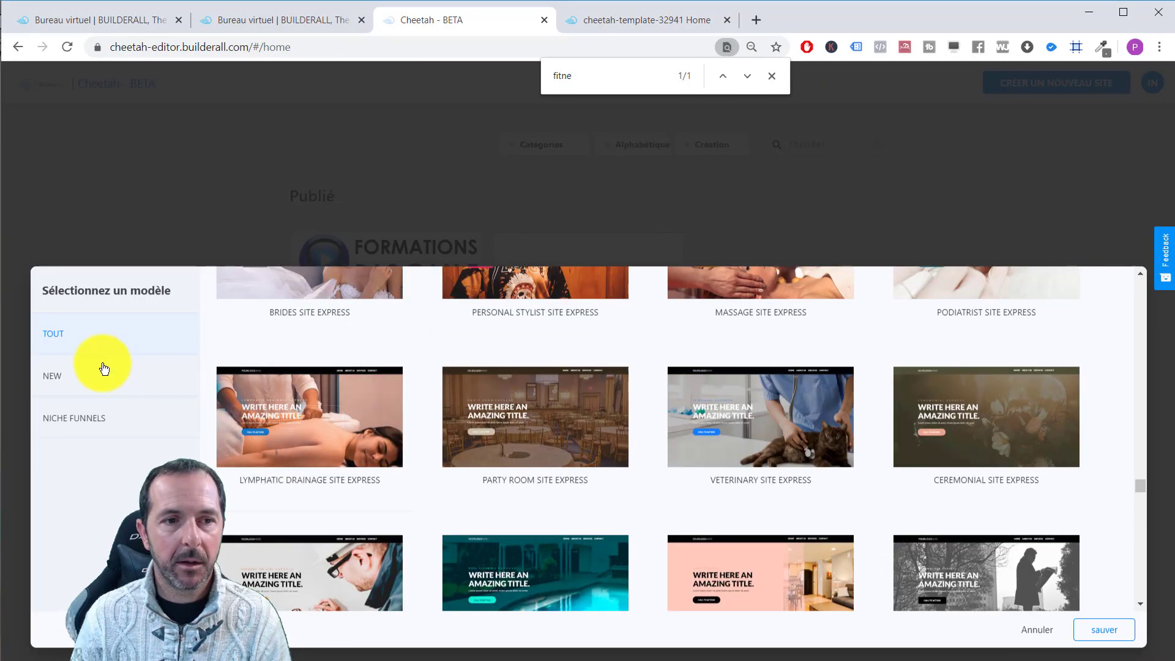
click(54, 382)
scroll(453, 428, up, 10)
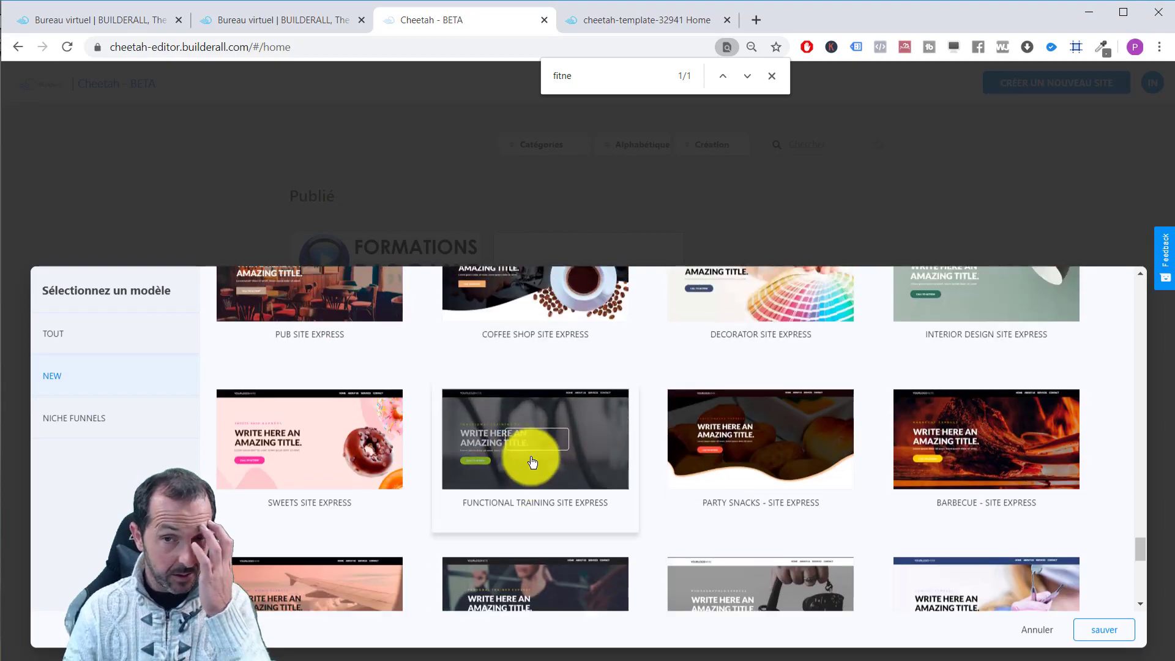
scroll(637, 429, up, 10)
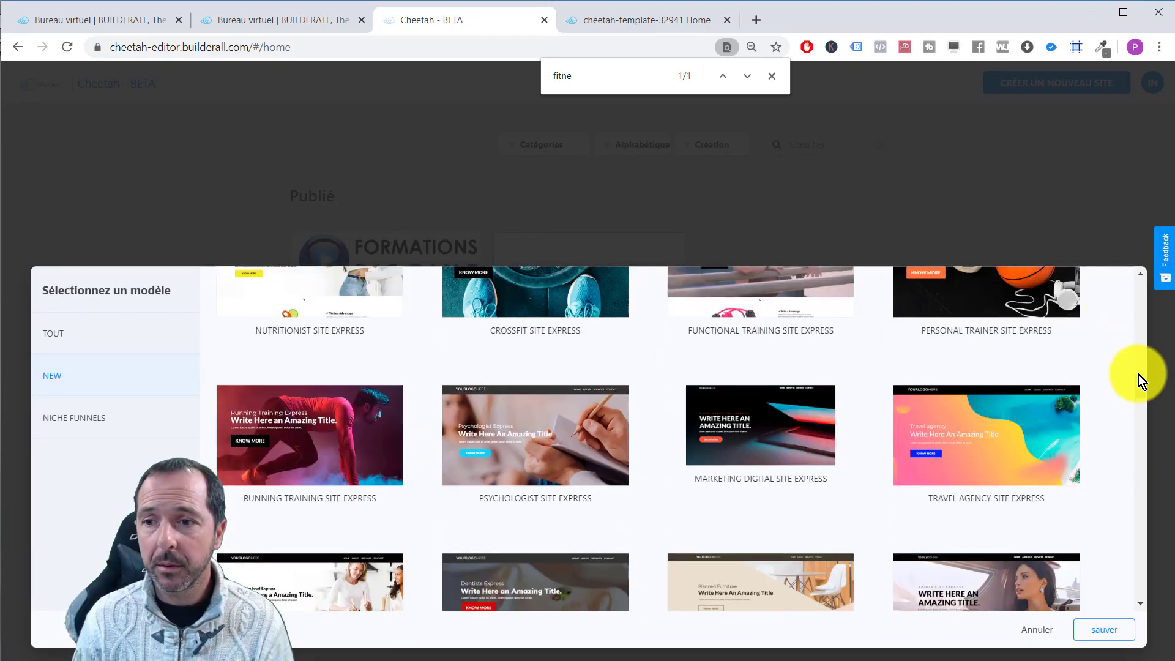
drag(1141, 380, 1136, 284)
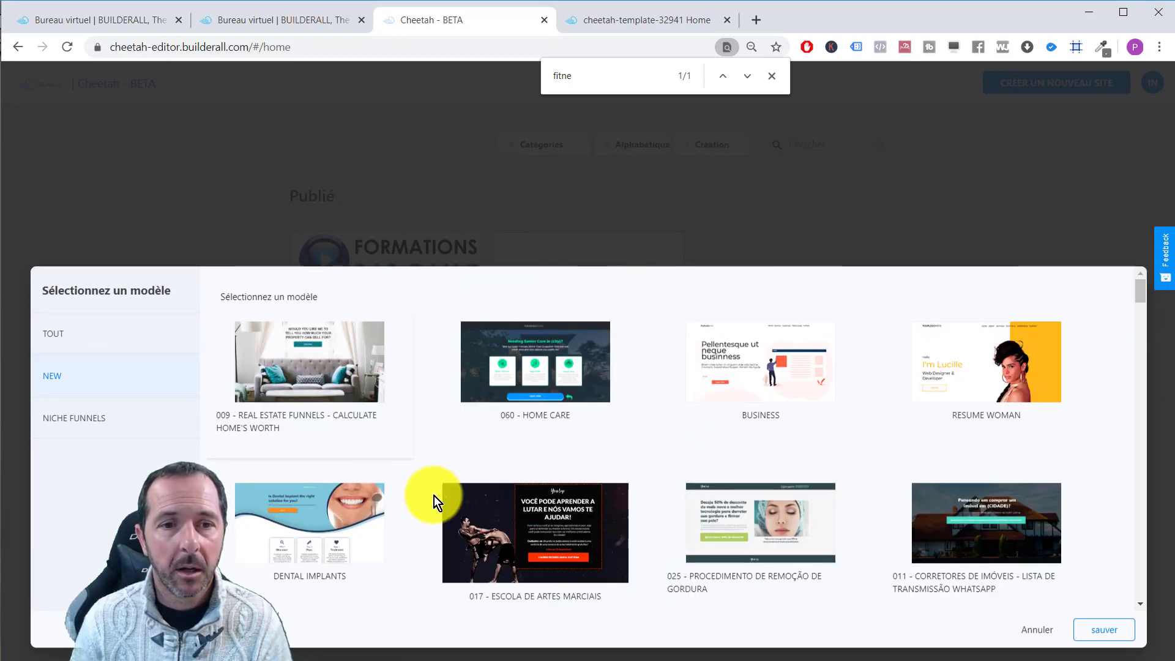
click(296, 340)
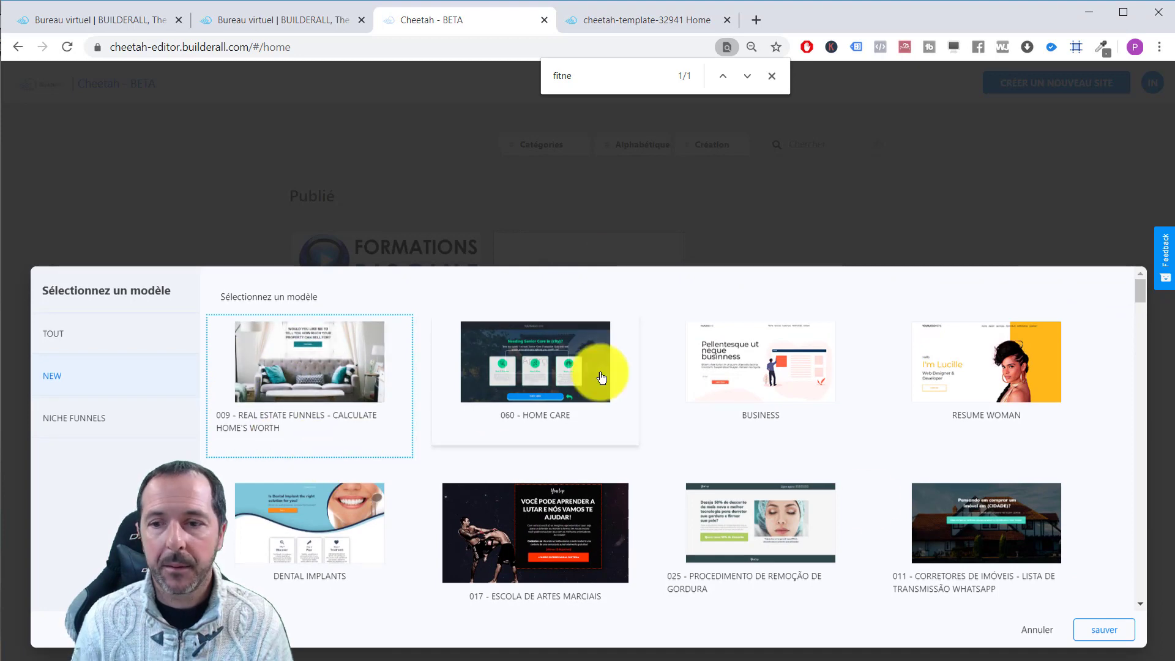
click(1104, 629)
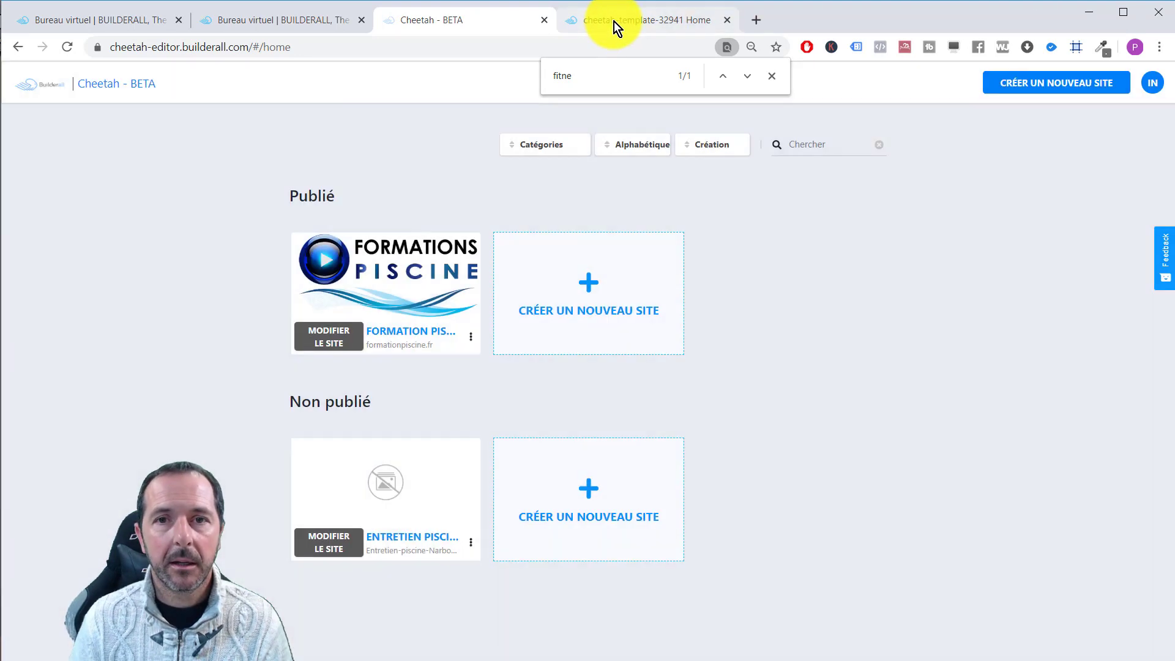
middle_click(615, 21)
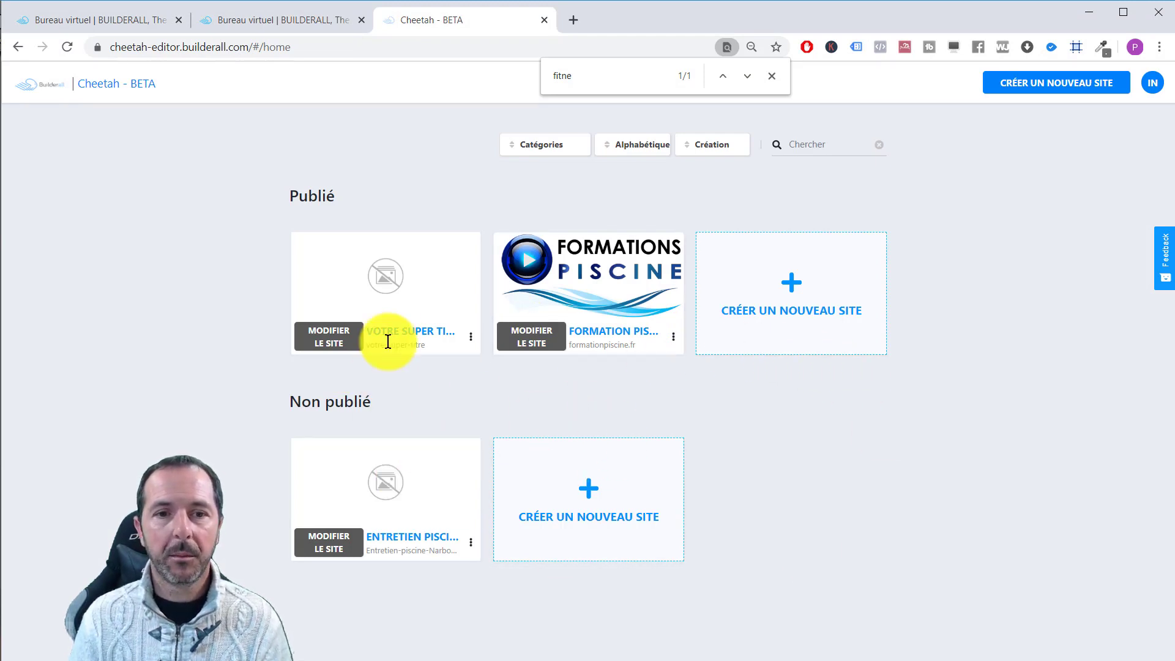
Unpublish the "votre super titre" site and open it to manage its pages.
click(472, 341)
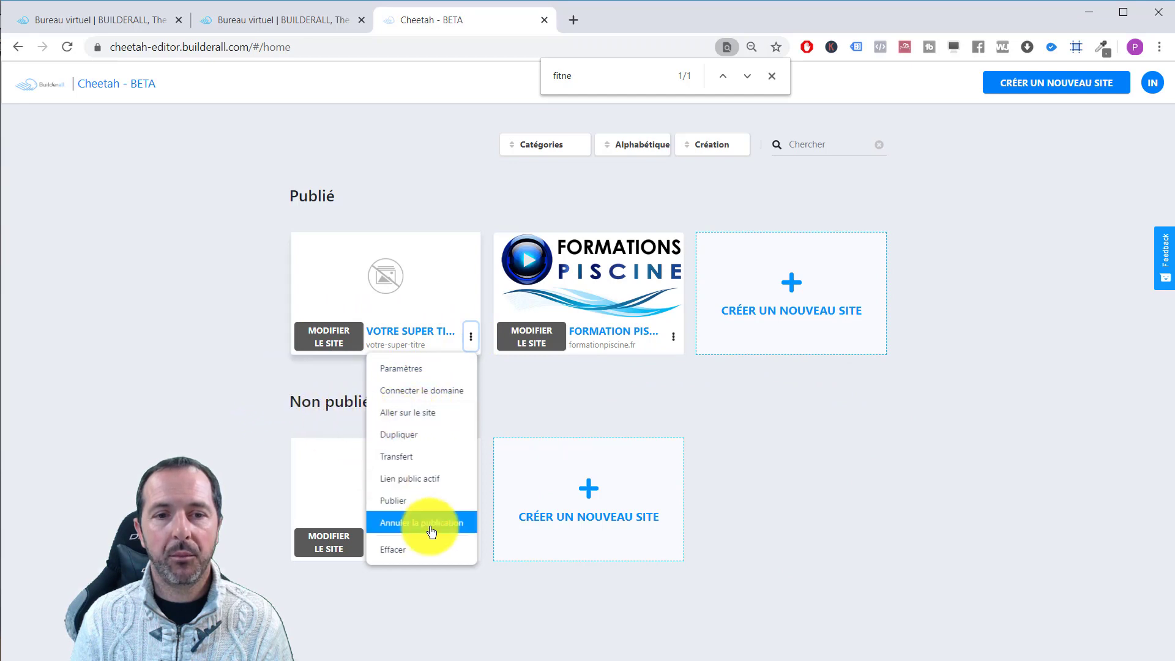
click(460, 521)
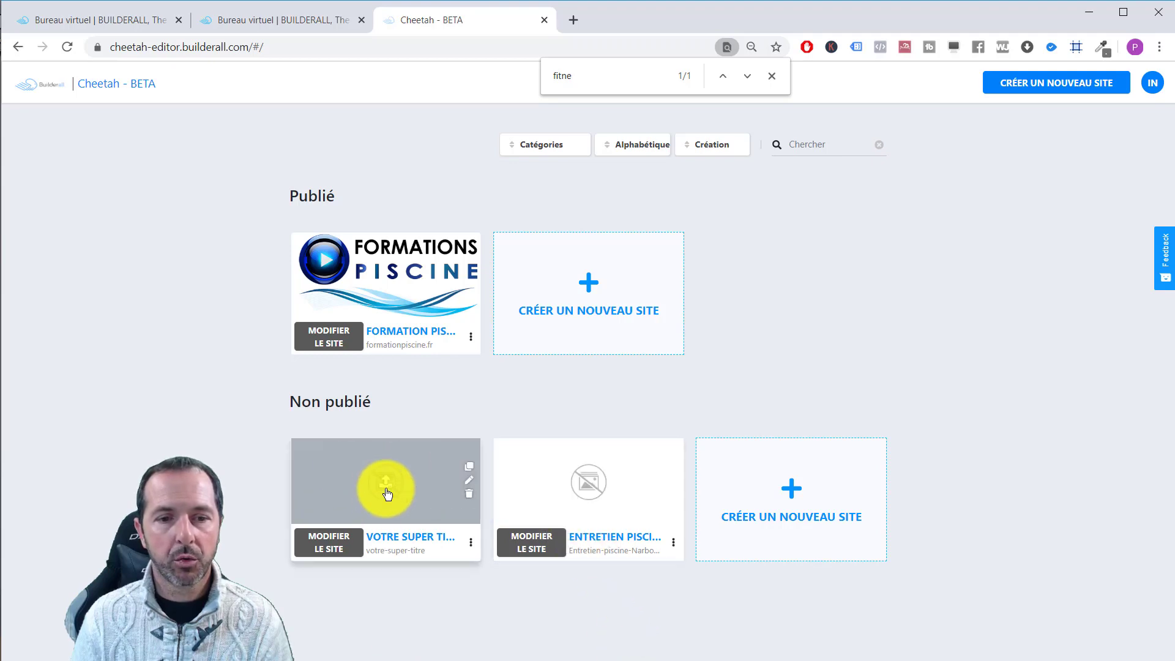
click(321, 543)
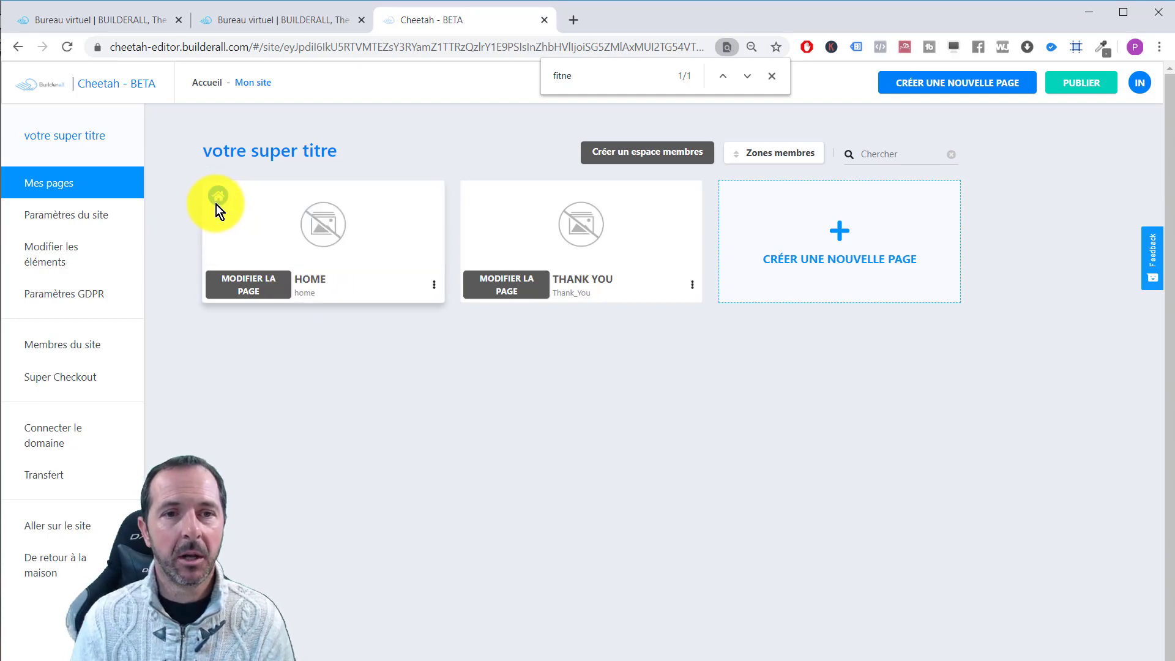
Set the Home page's thumbnail to the happy family pool picture "famille-heureuse-piscine" from the user files.
click(324, 230)
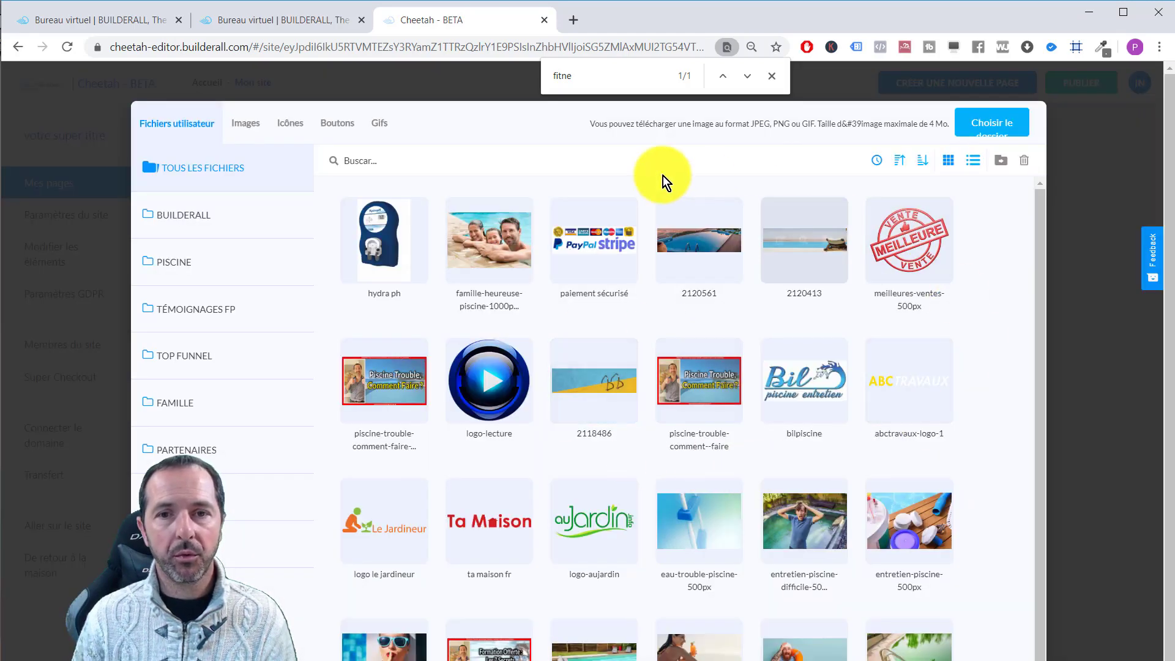
click(496, 211)
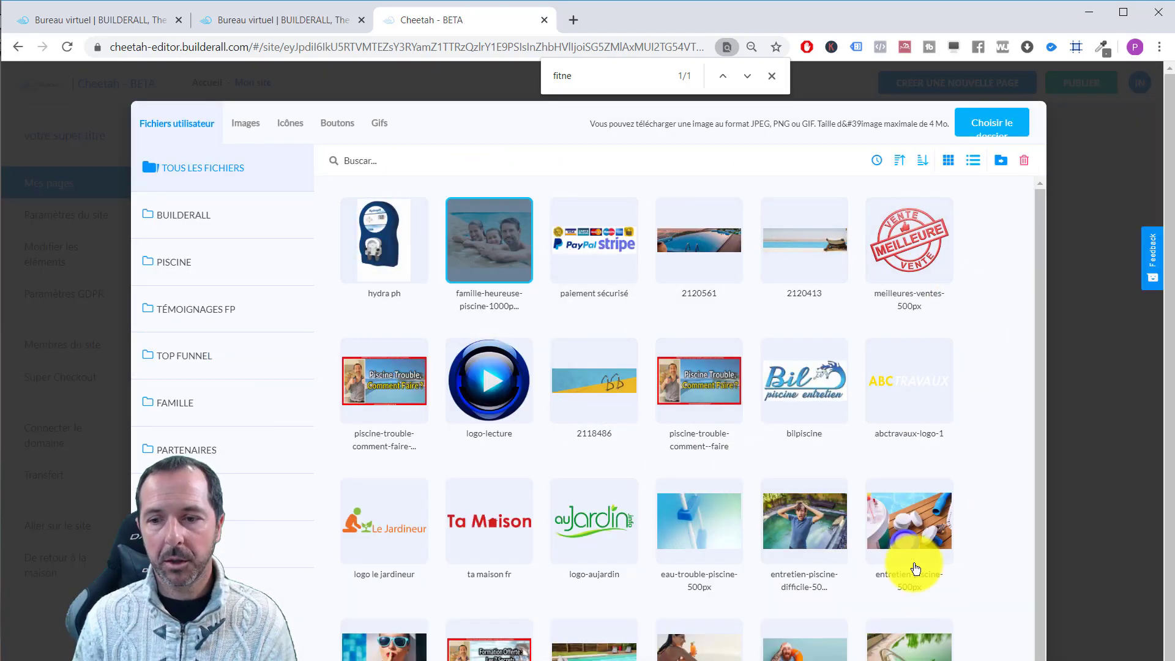
click(496, 658)
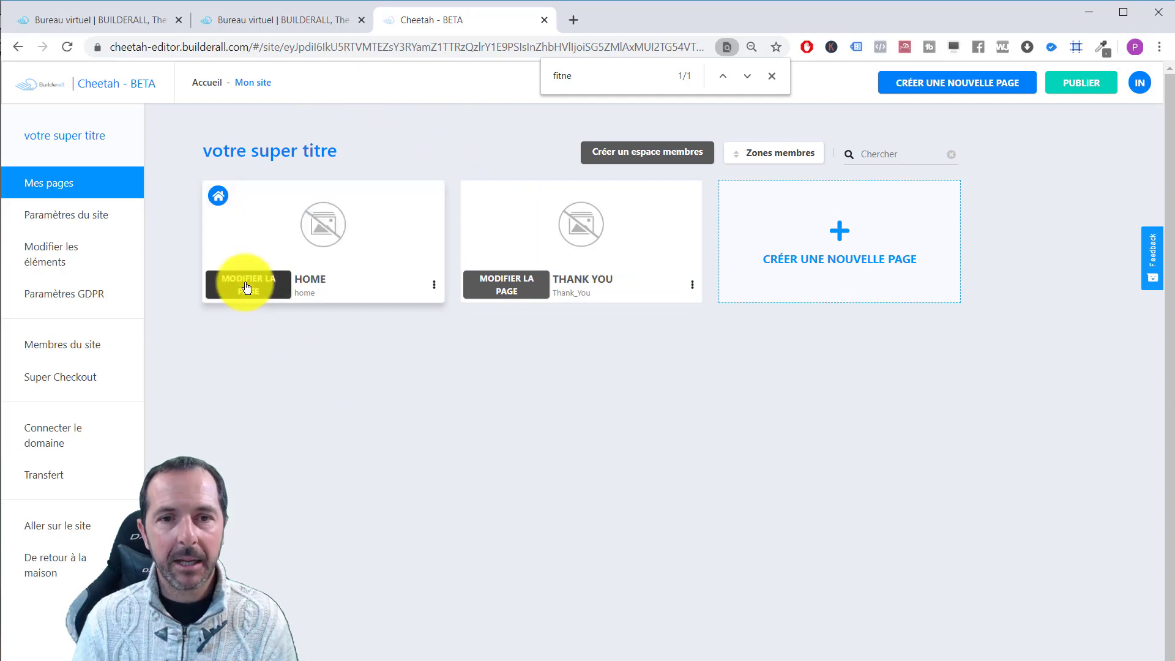
Load the Home page in the editor in a separate tab, and open the page's settings from the site's page list.
click(227, 295)
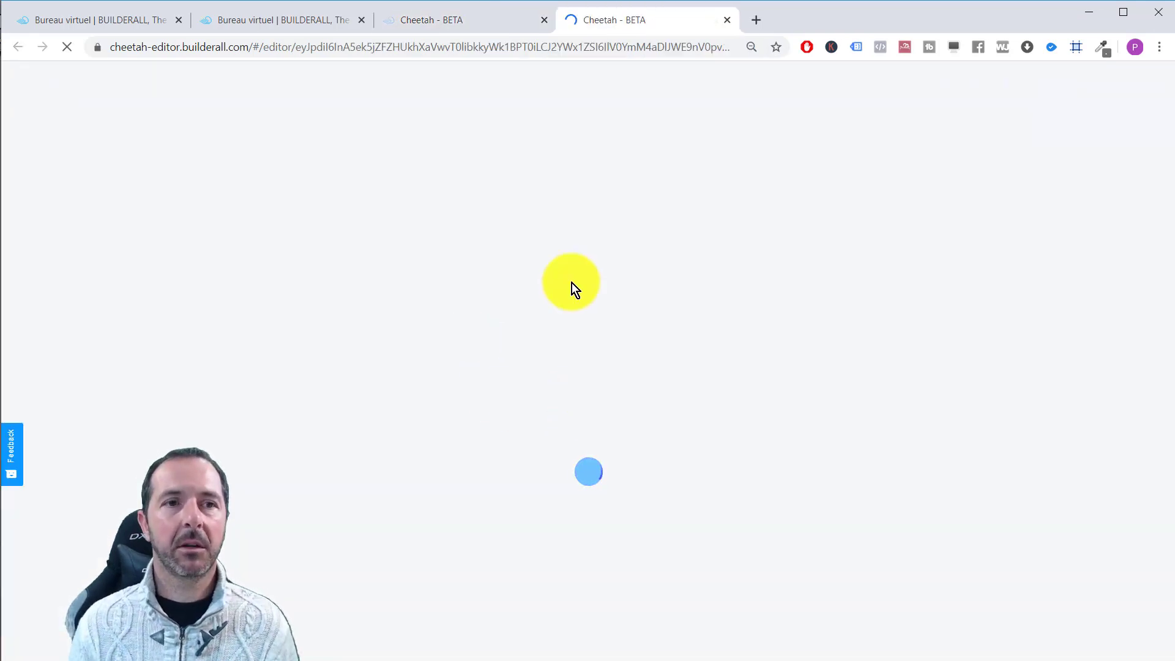
click(452, 20)
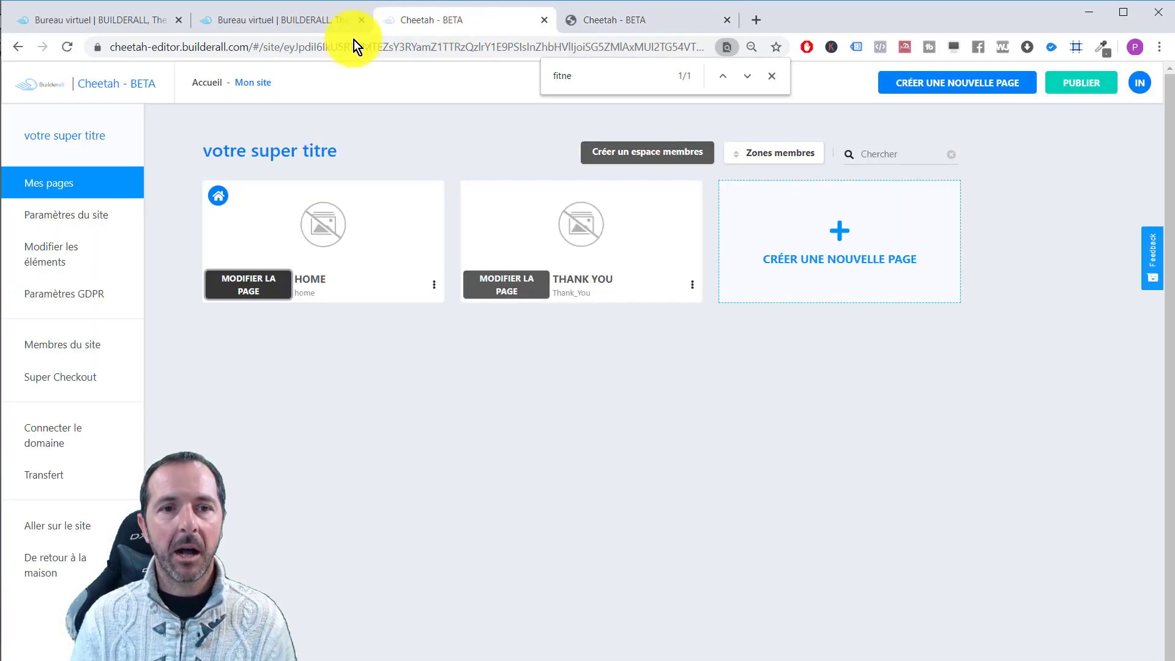
click(434, 284)
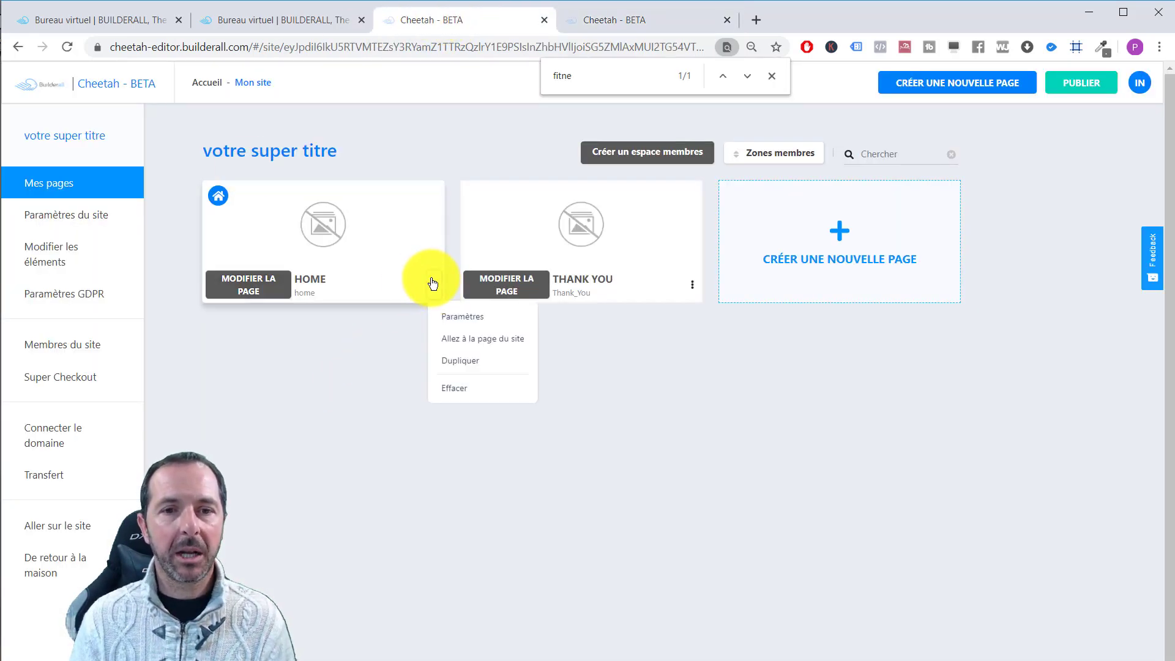
click(469, 319)
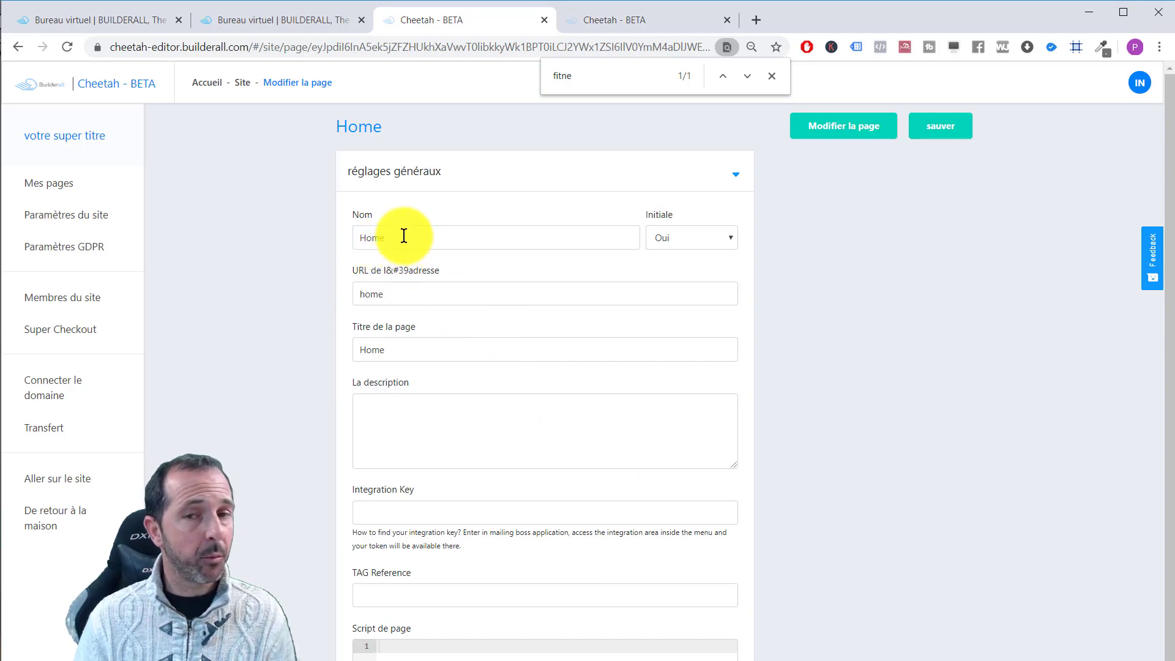
In the general settings, name the page "Votre site", set its URL to "accueil" and its page title to "Votre page".
click(731, 175)
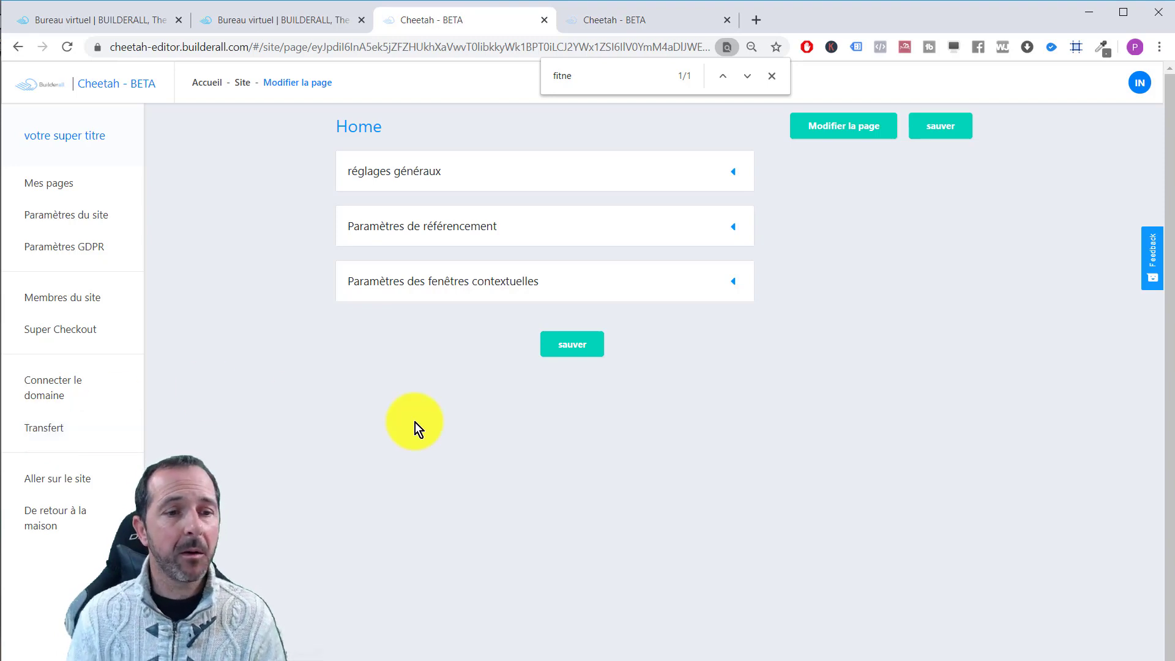
click(588, 175)
drag(396, 242, 350, 237)
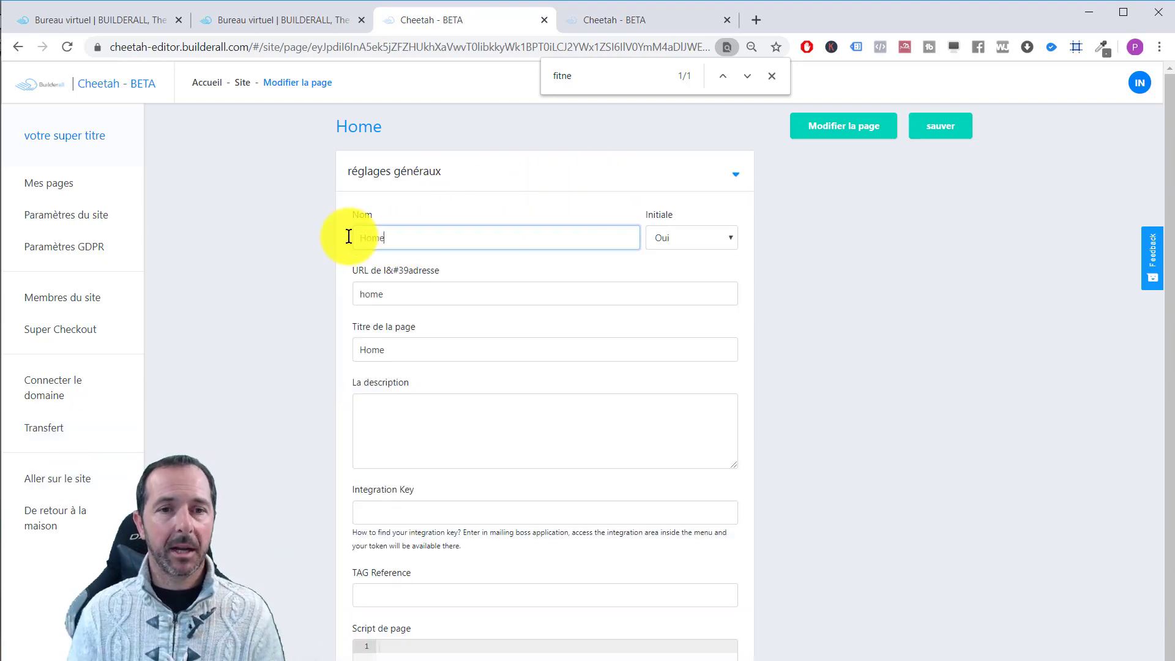
text(Votre site)
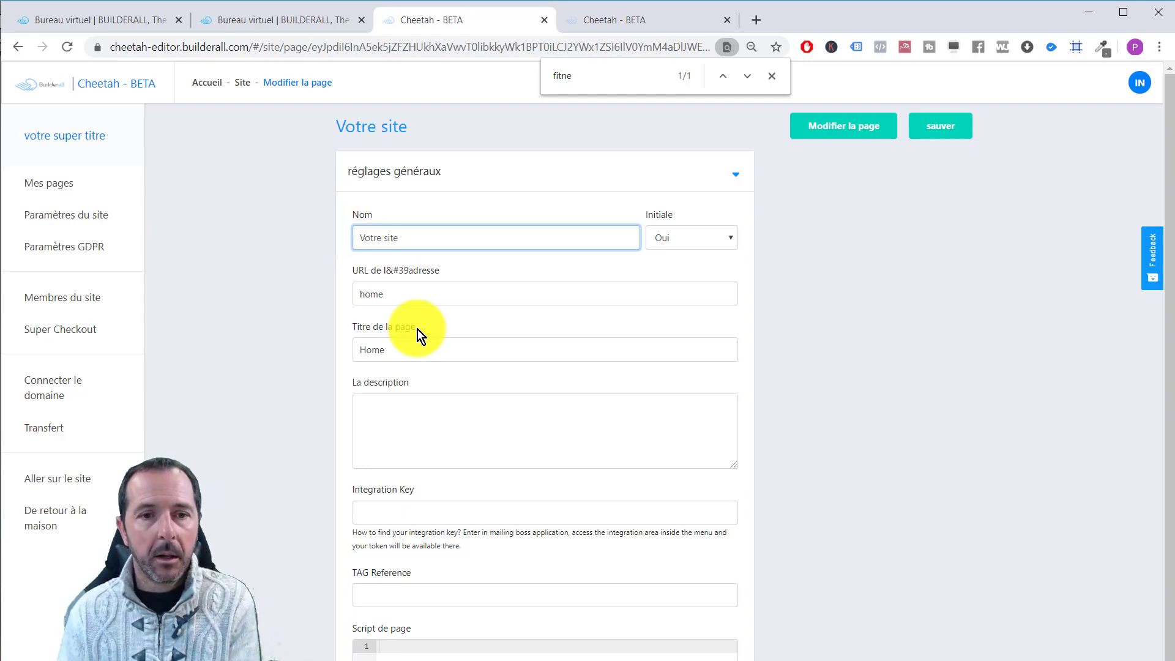
drag(397, 295, 299, 293)
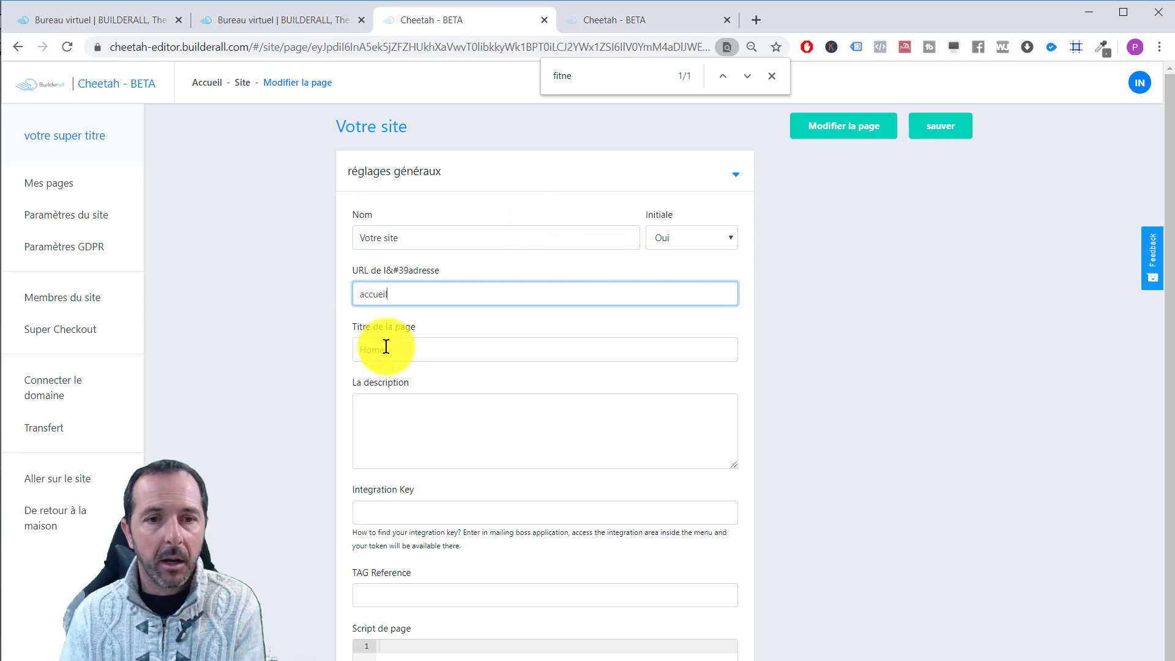
double_click(426, 343)
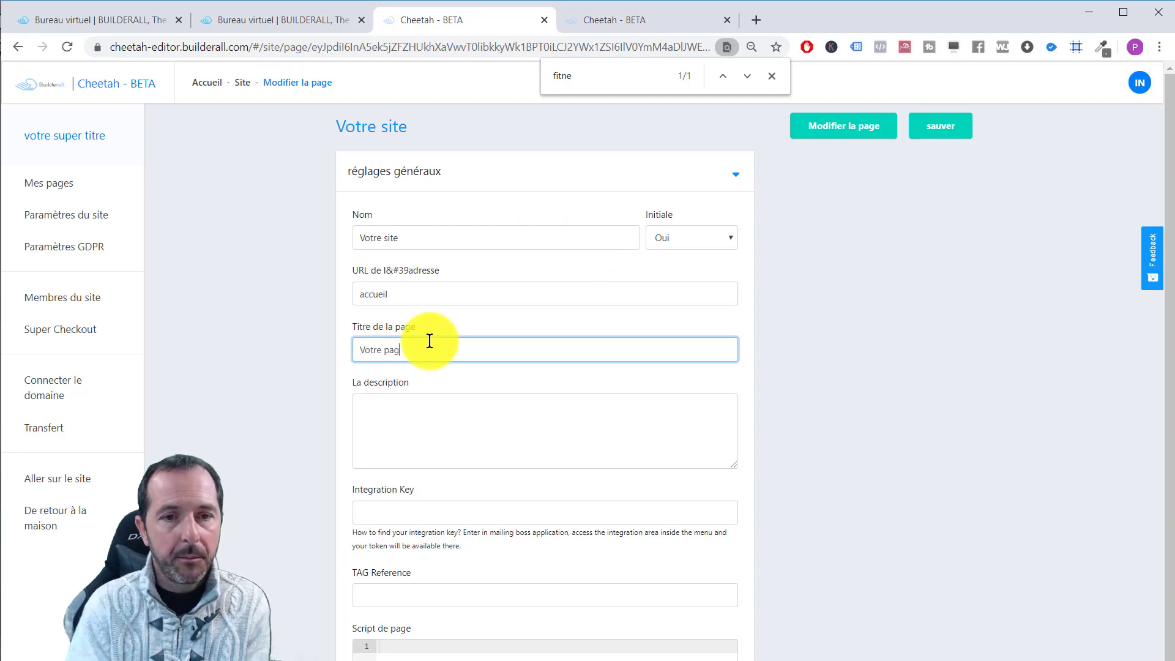
text(Votre page)
Review the description, integration key, tag reference and page script fields, and save the page settings.
click(472, 428)
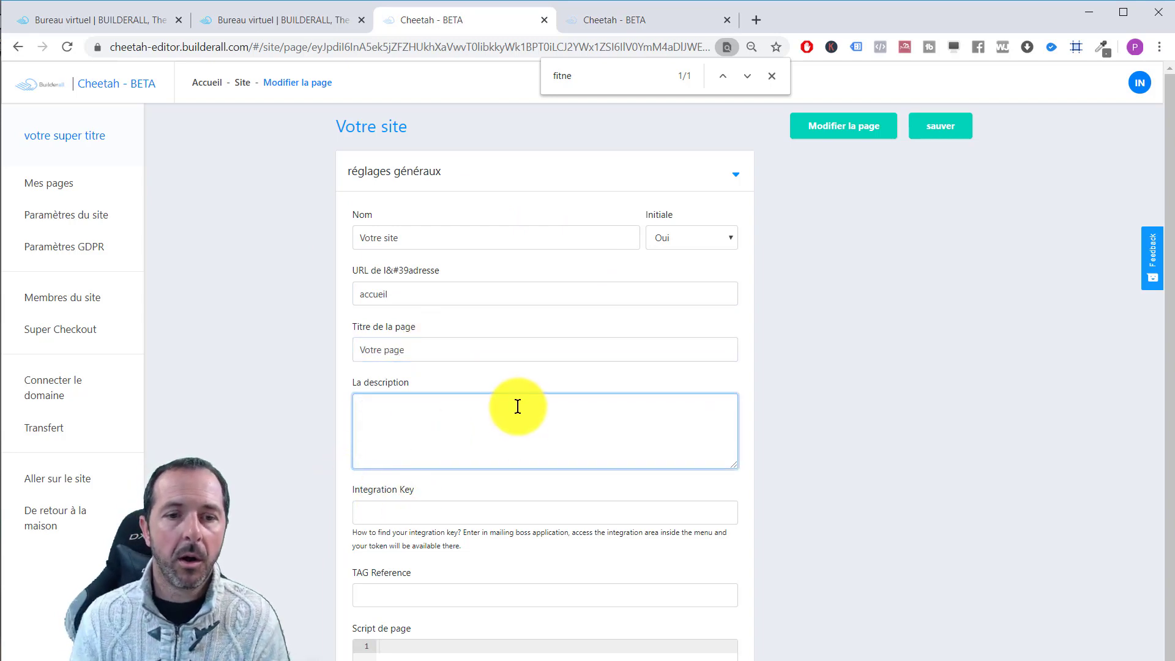
scroll(466, 428, down, 1)
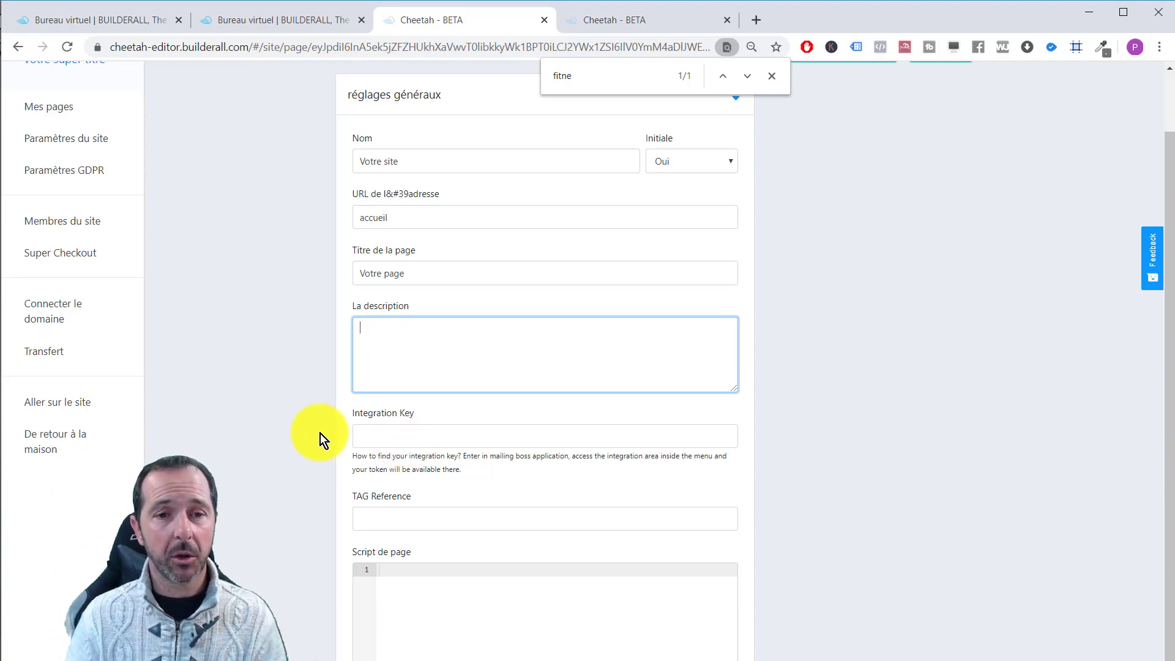
scroll(361, 465, down, 1)
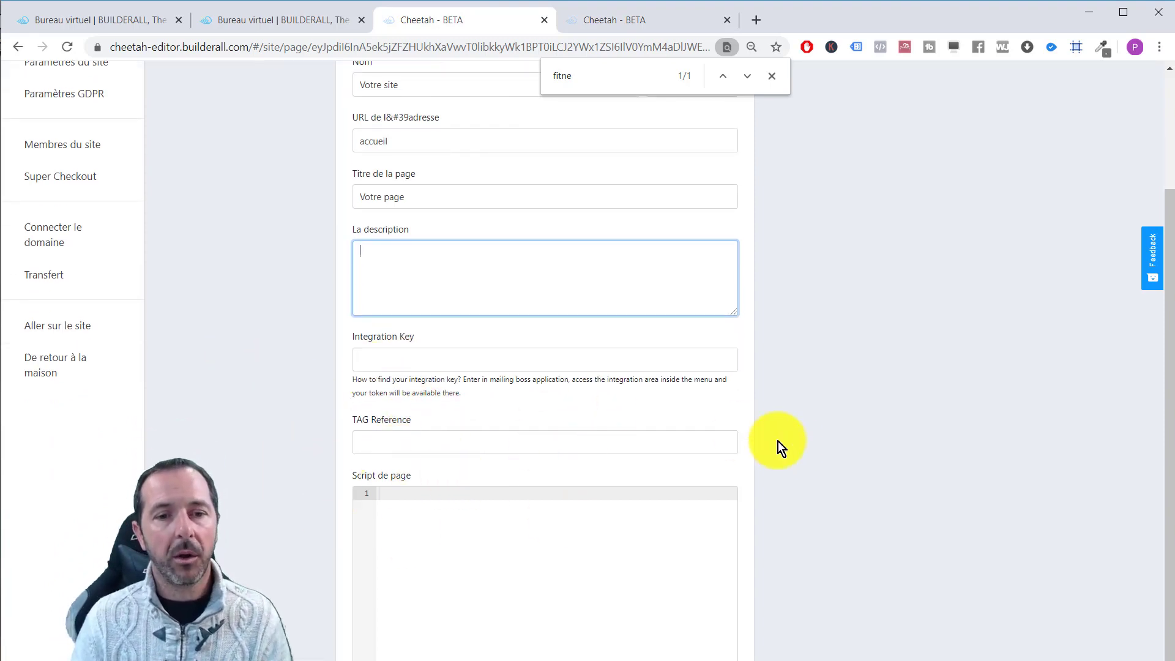
scroll(692, 423, down, 1)
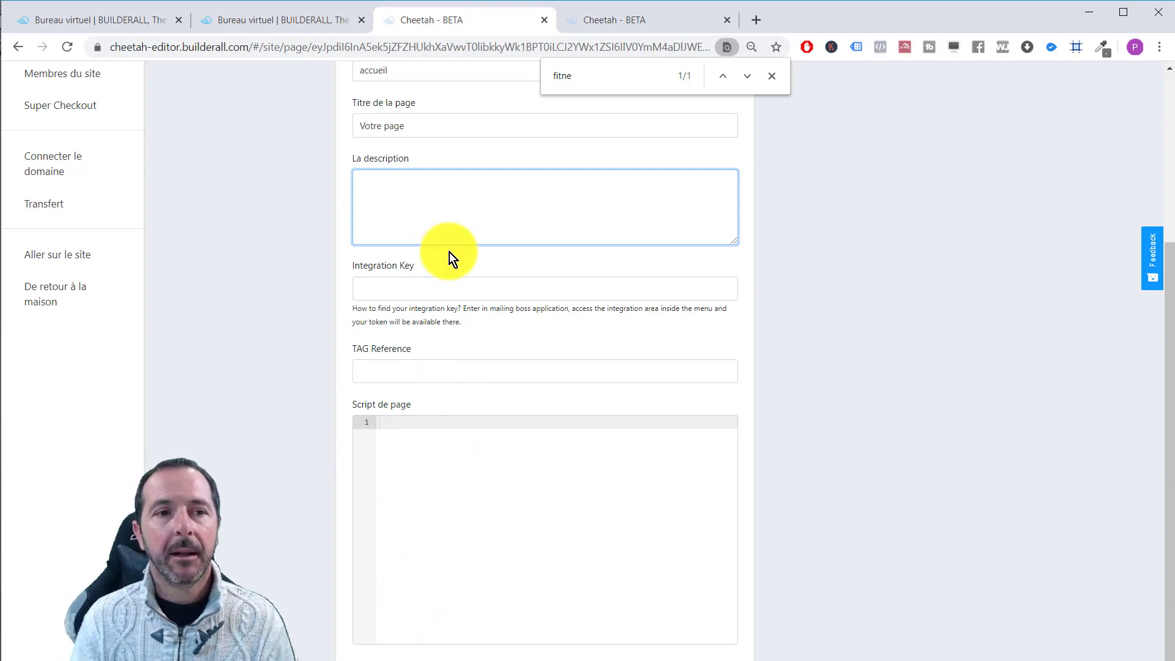
scroll(451, 255, up, 4)
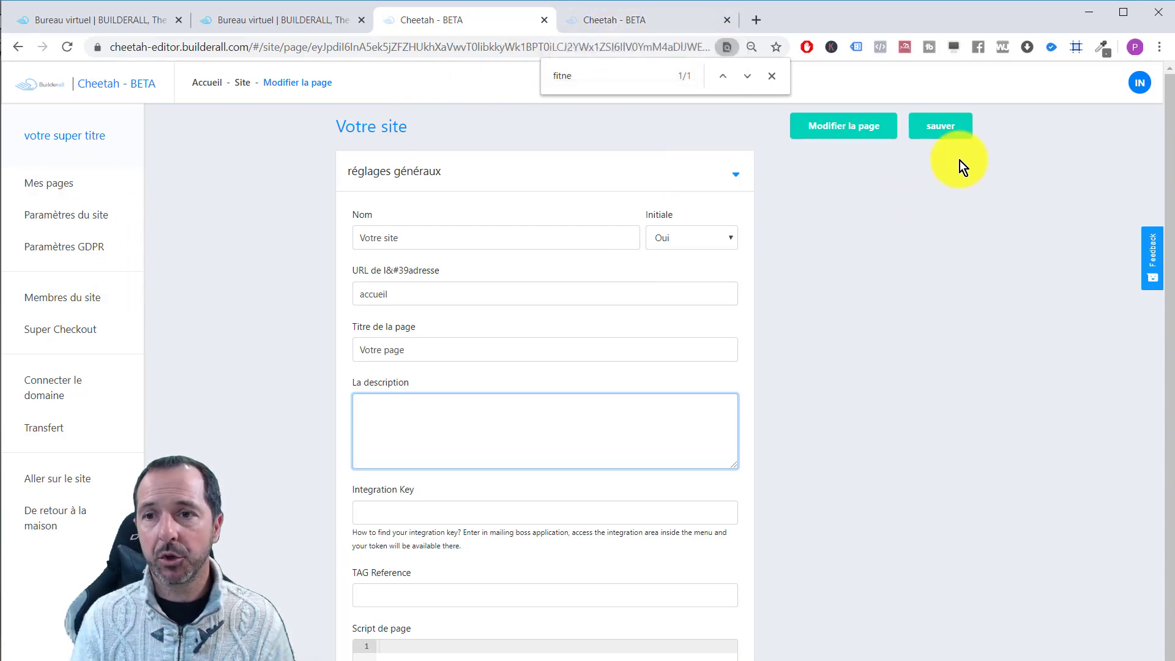
click(941, 129)
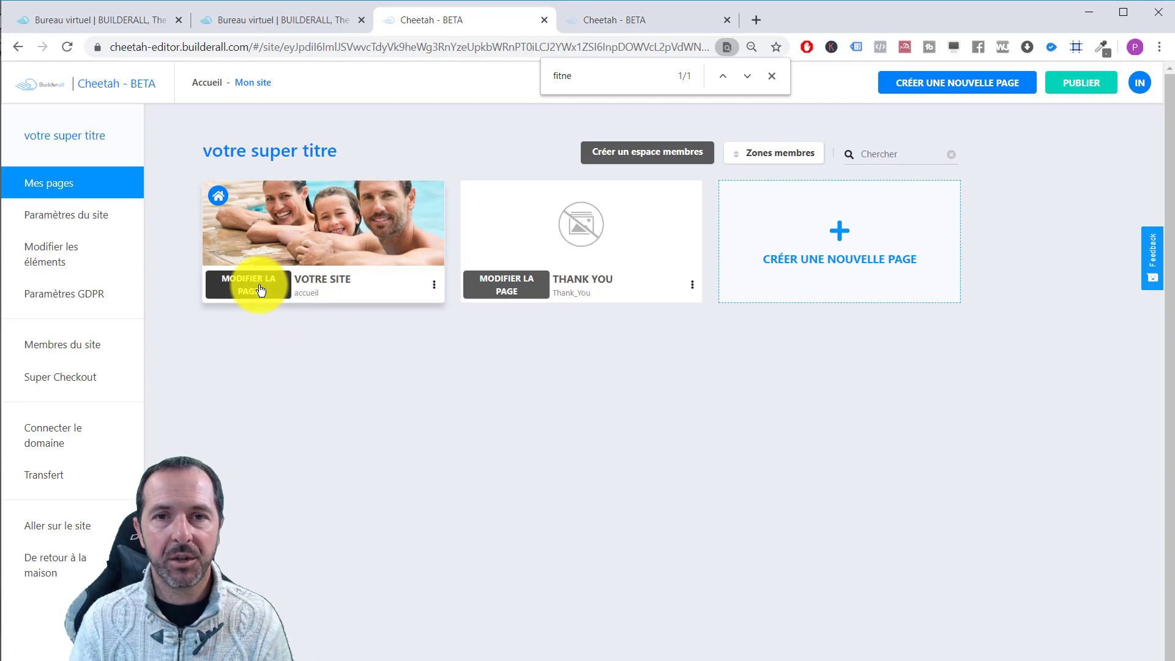
Go to the loaded page editor, view the first hints of the guided tour and skip the rest.
click(611, 30)
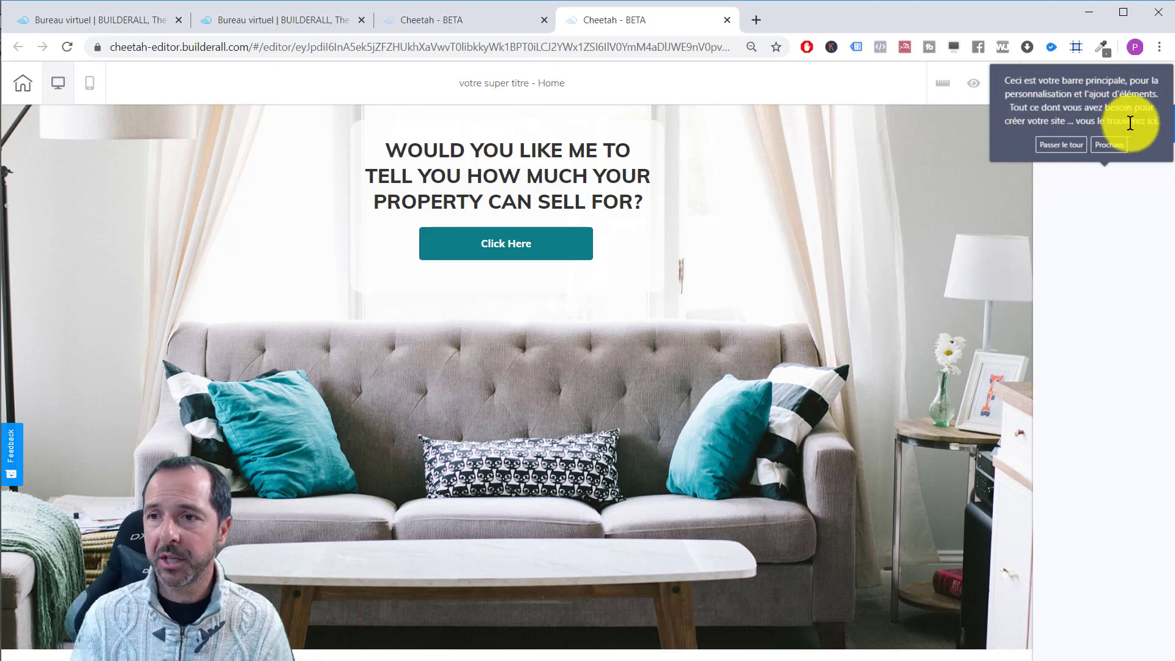
click(1110, 147)
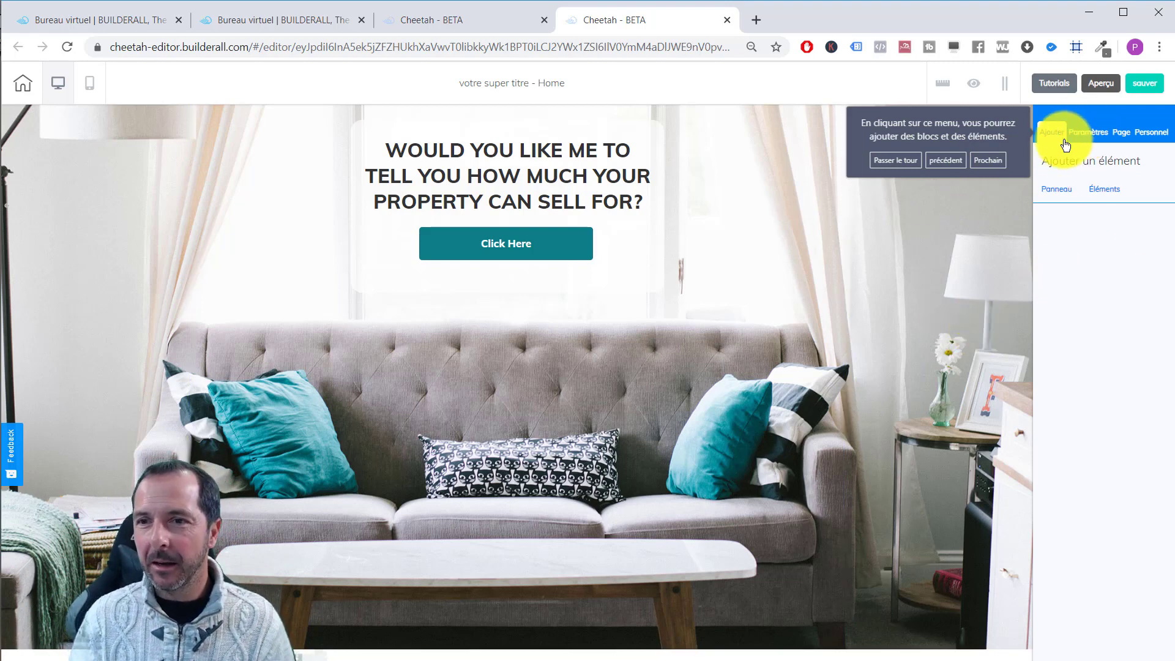
click(896, 159)
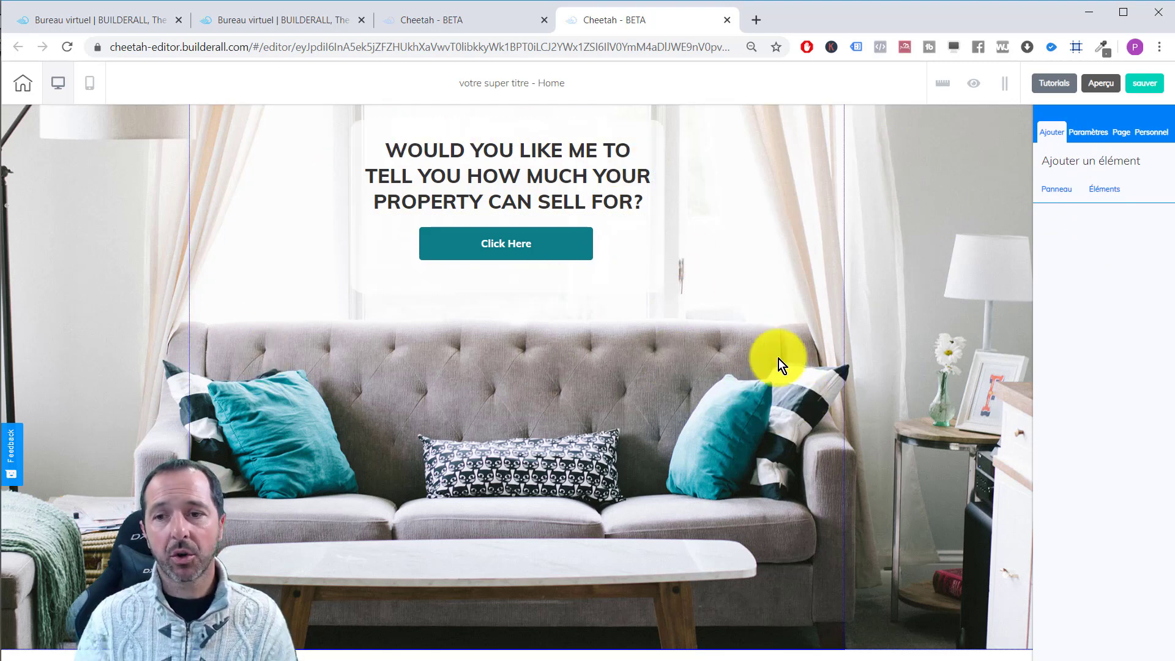
Replace the heading text in the hero box with "Votre Super Titre".
click(758, 295)
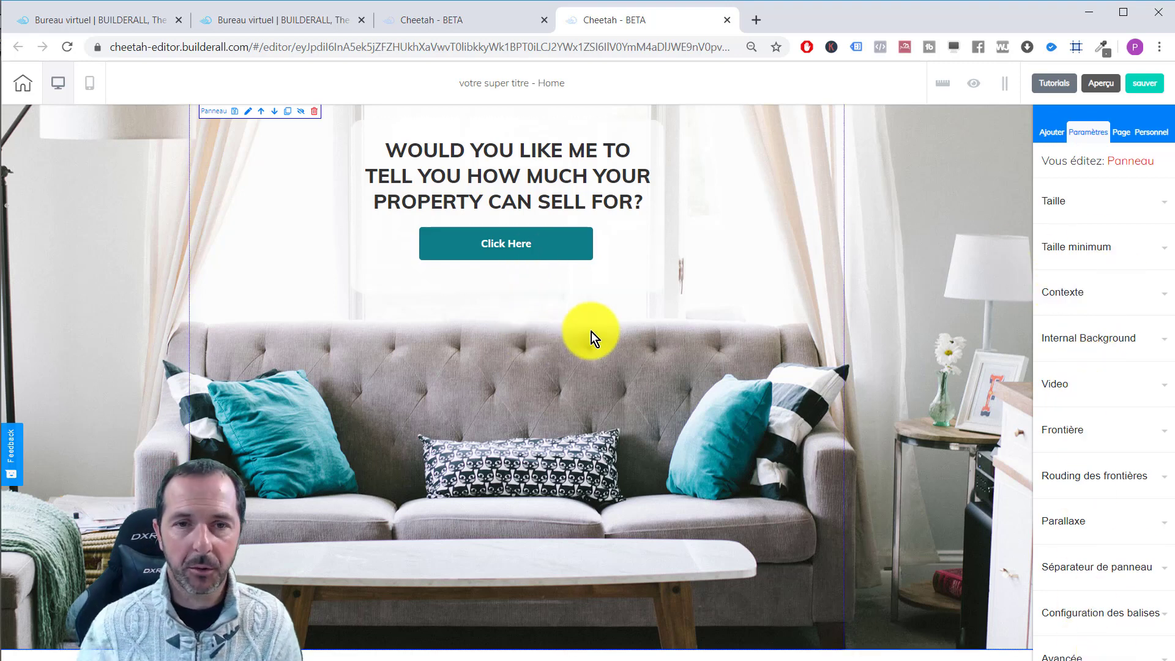
double_click(476, 162)
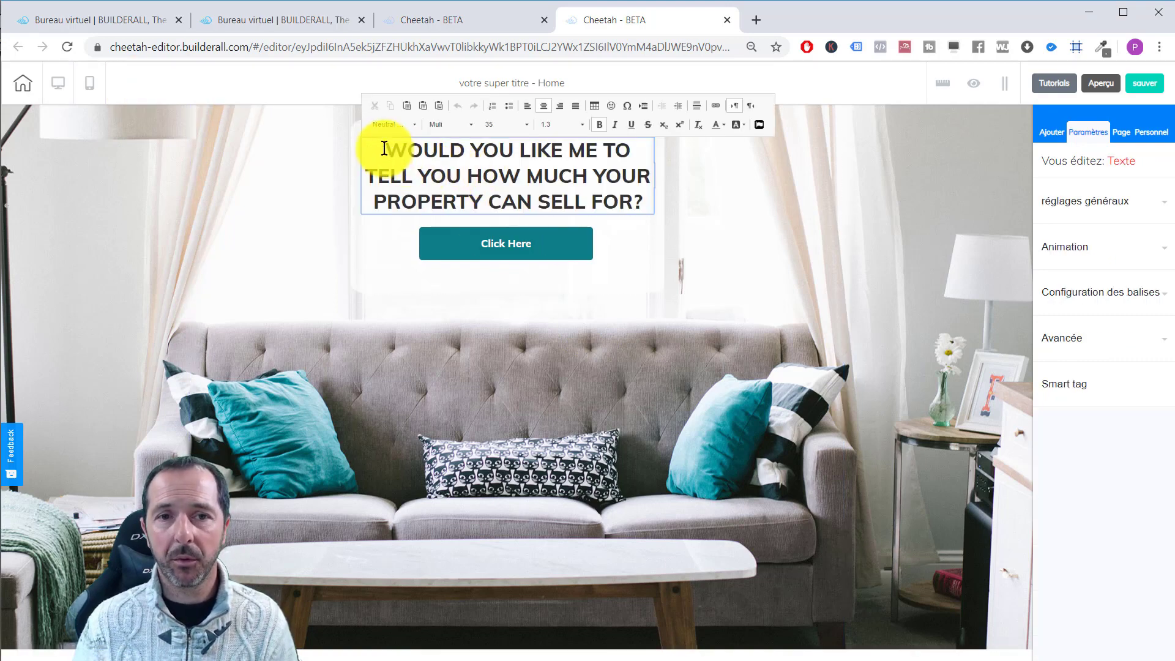
drag(385, 148, 640, 204)
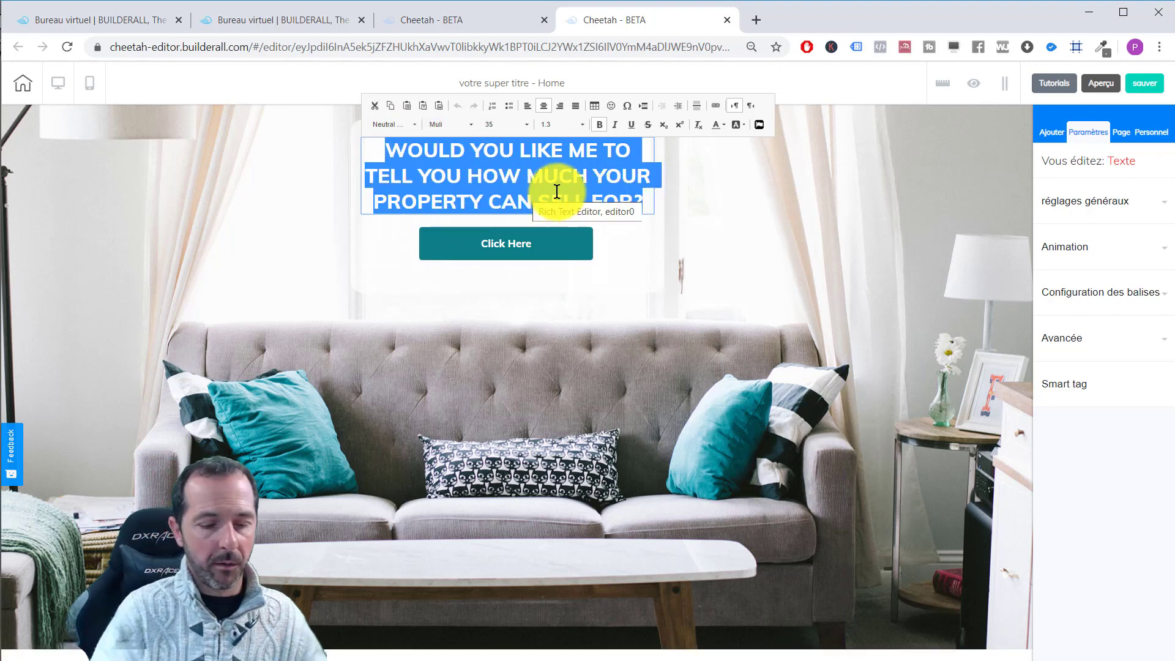
text(Votre S)
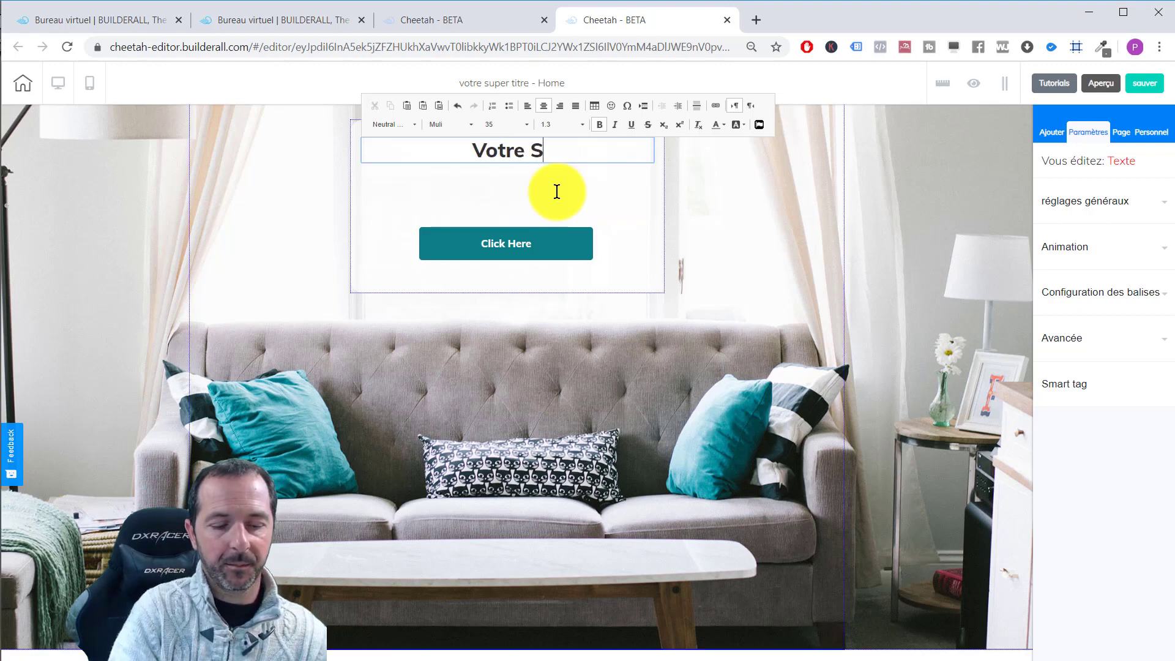
text(uper Titr)
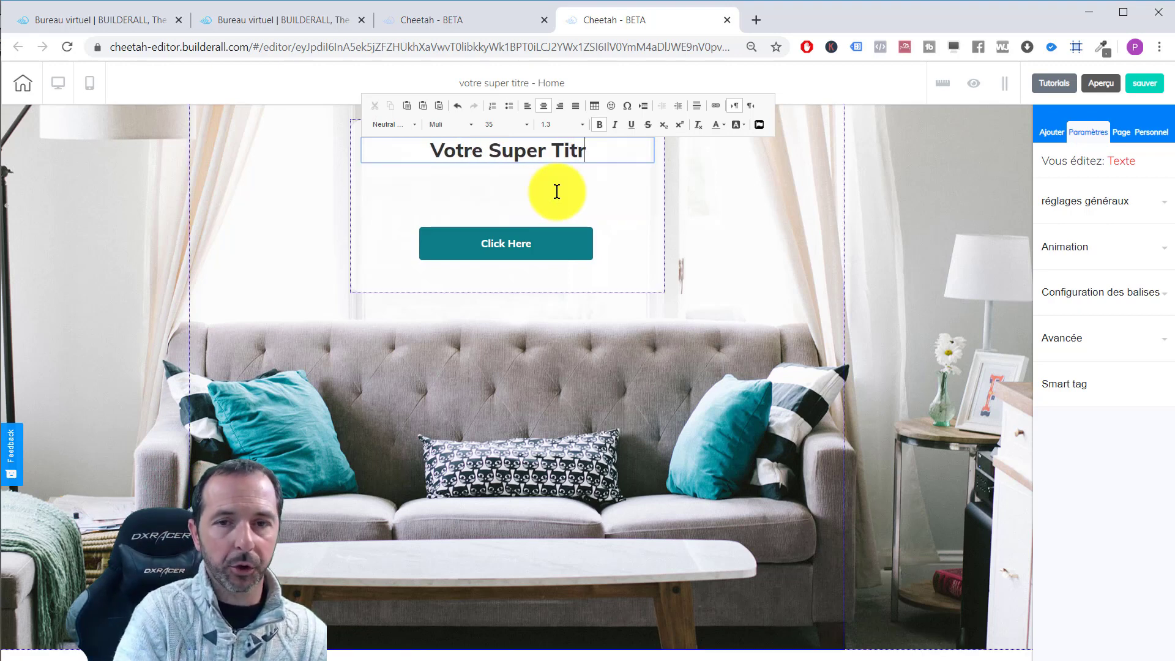
text(e)
Apply the Heading 1 paragraph style to the whole hero title.
drag(596, 152, 428, 152)
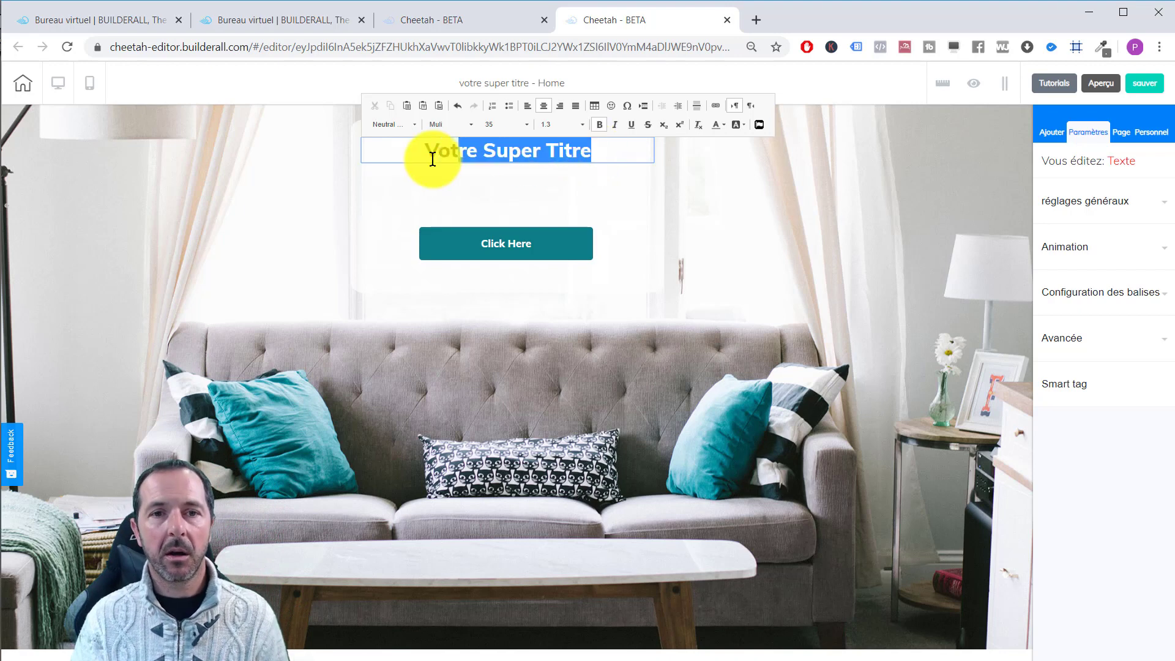
click(409, 124)
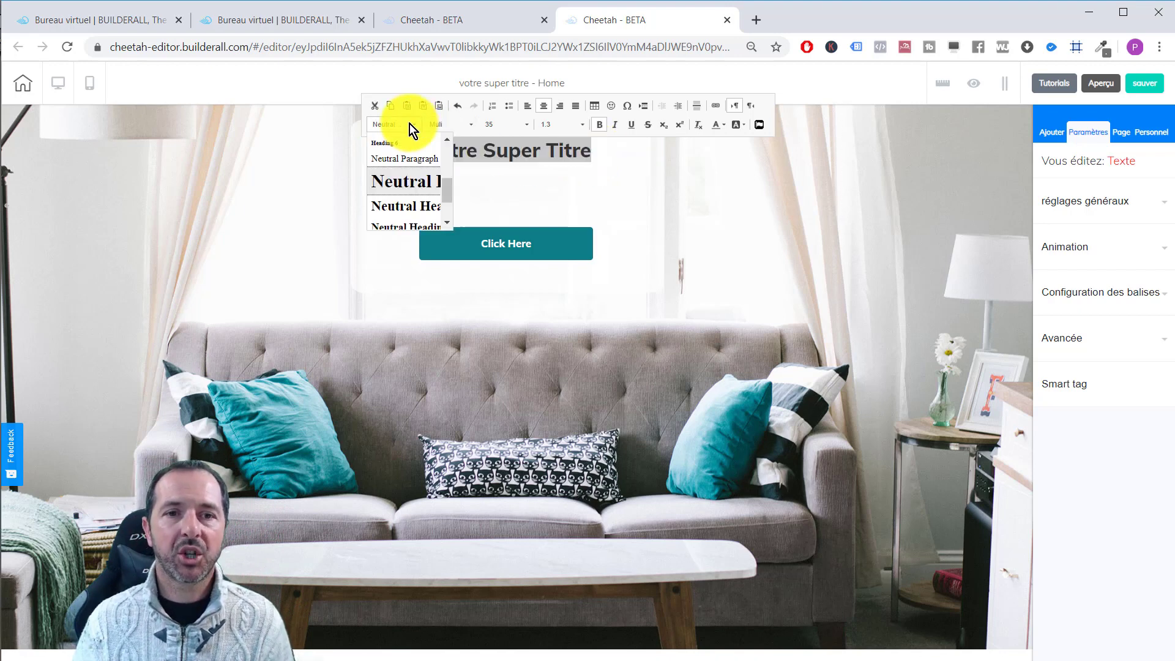
scroll(409, 194, up, 3)
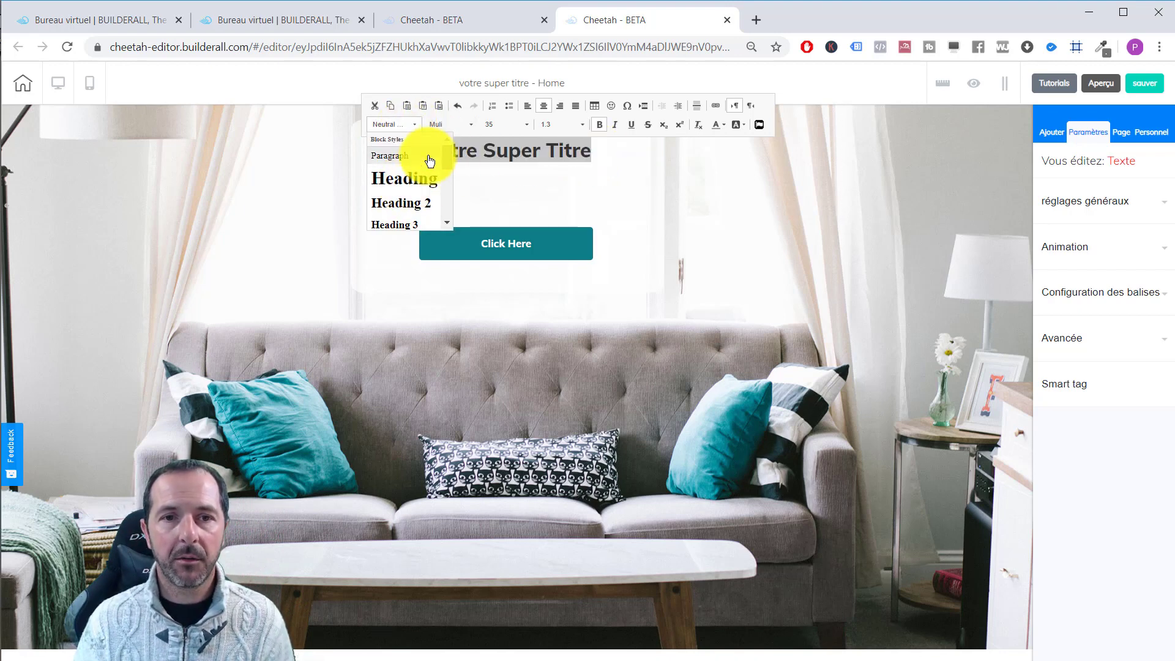
click(395, 182)
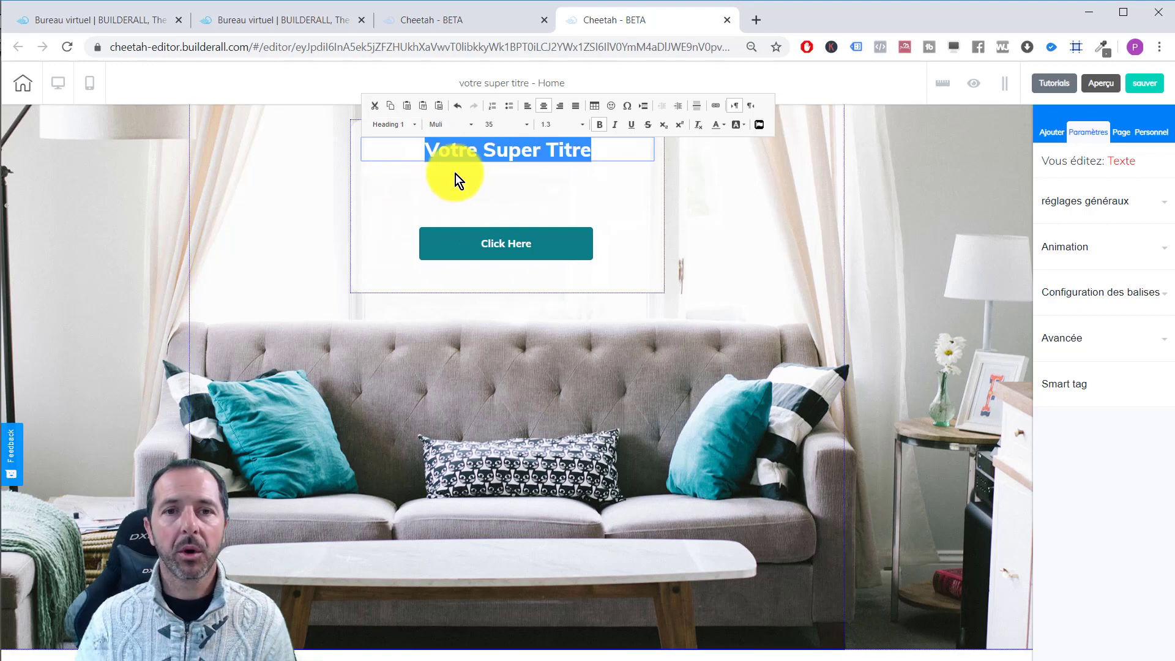
Append "(H1)" to the end of the hero title and finish editing the text.
click(475, 150)
drag(420, 147, 598, 149)
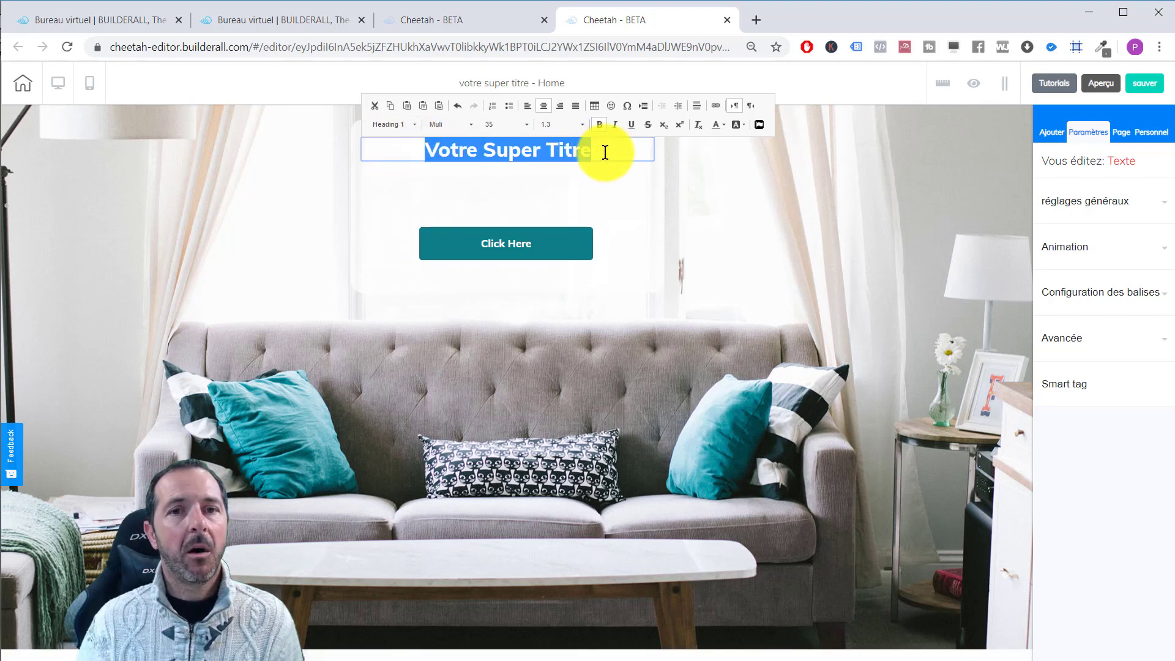
click(606, 152)
text(()
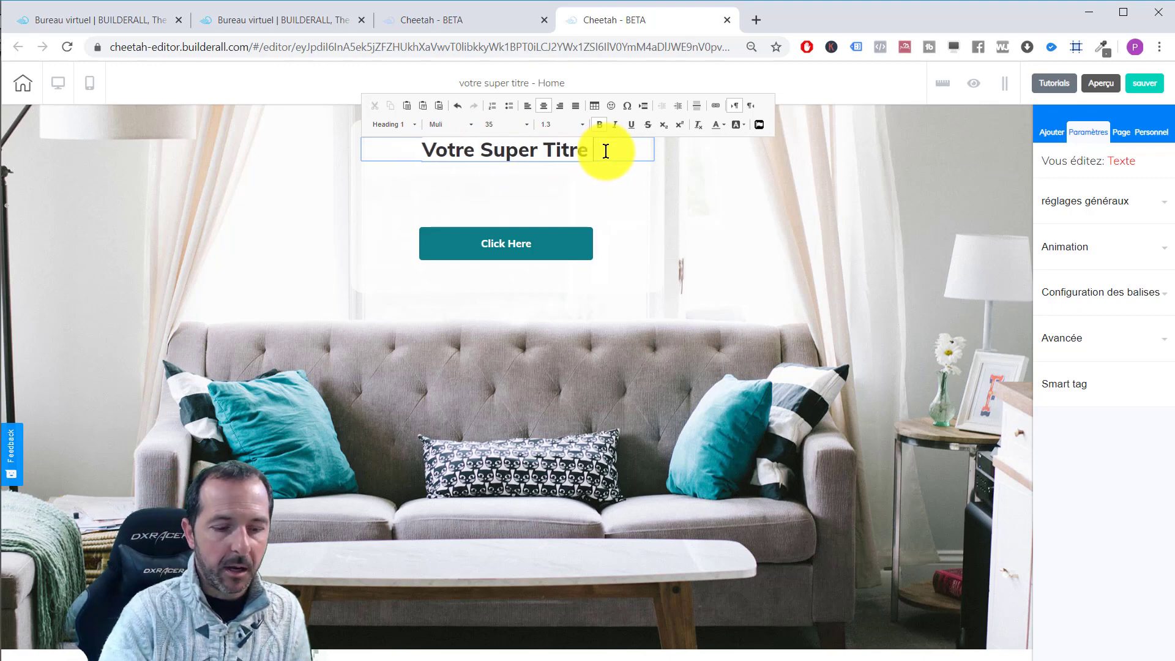
text(H1))
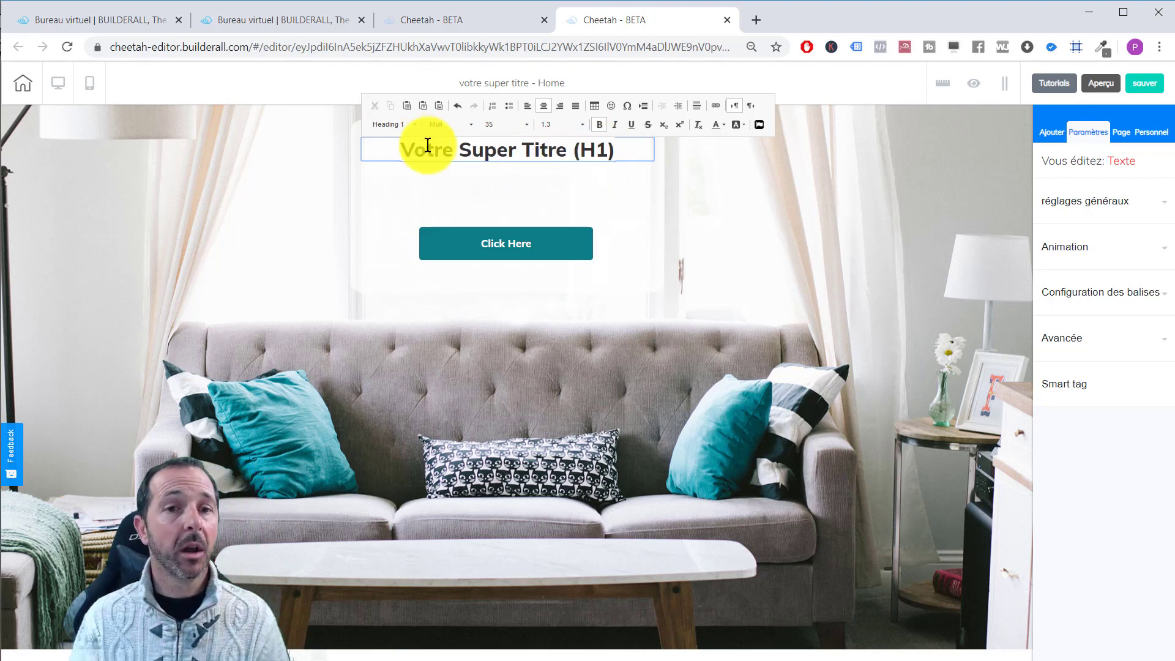
click(511, 168)
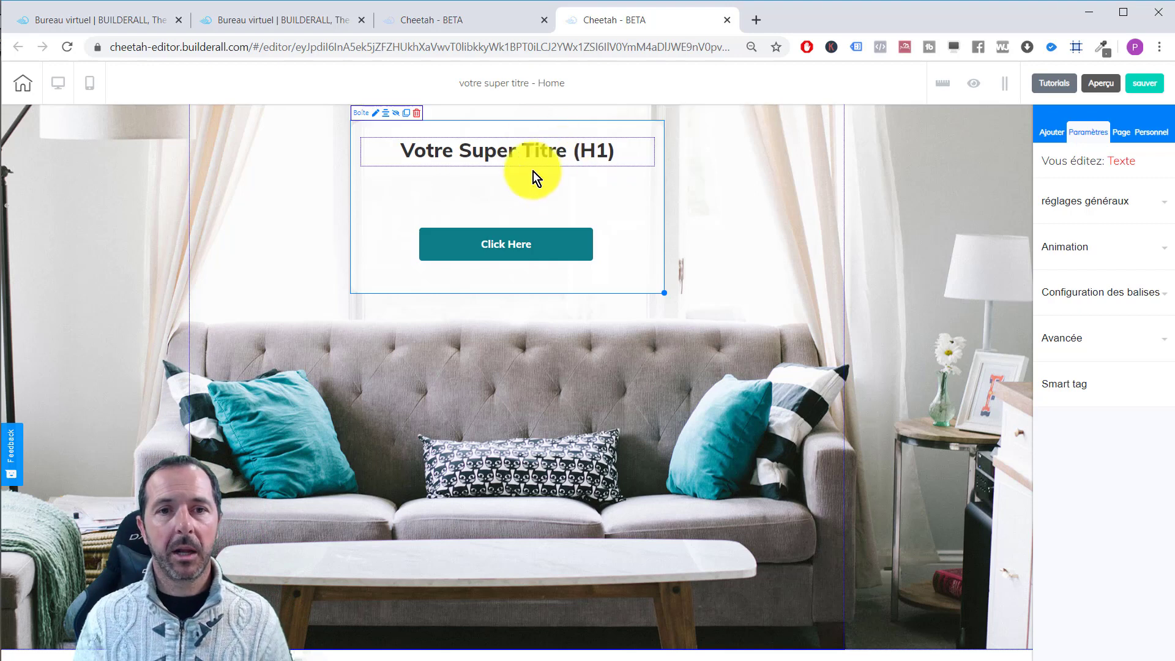
Shift the title slightly down and the button slightly up within the hero box, and view the button's headline (Gros titre) settings.
click(530, 245)
click(496, 232)
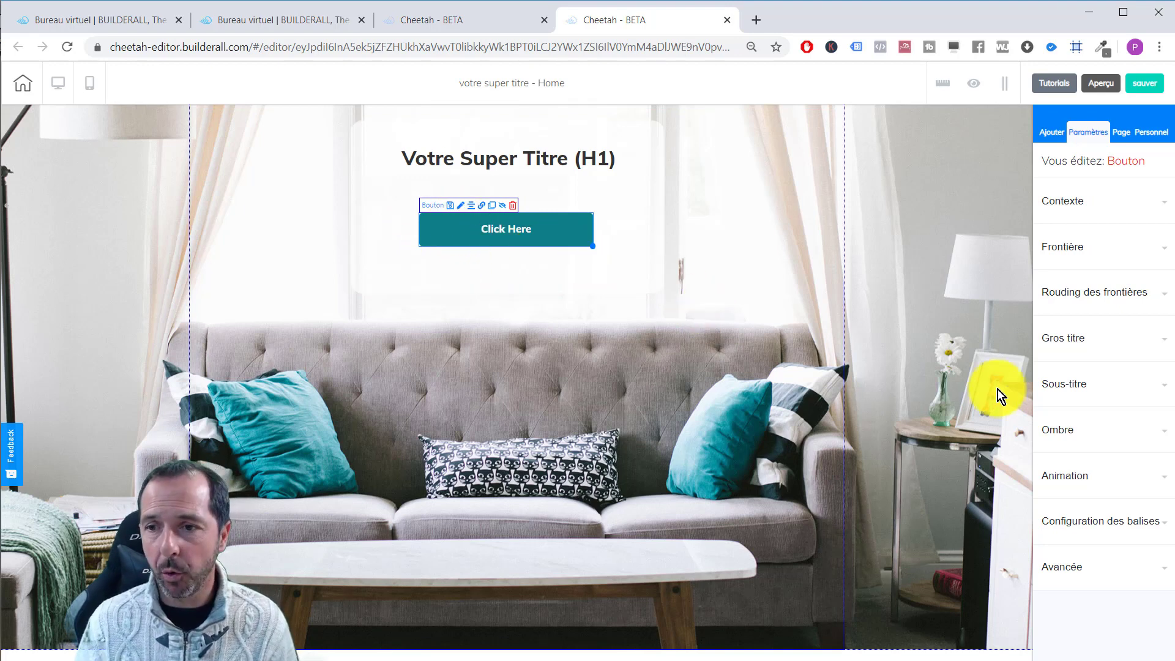
click(1074, 338)
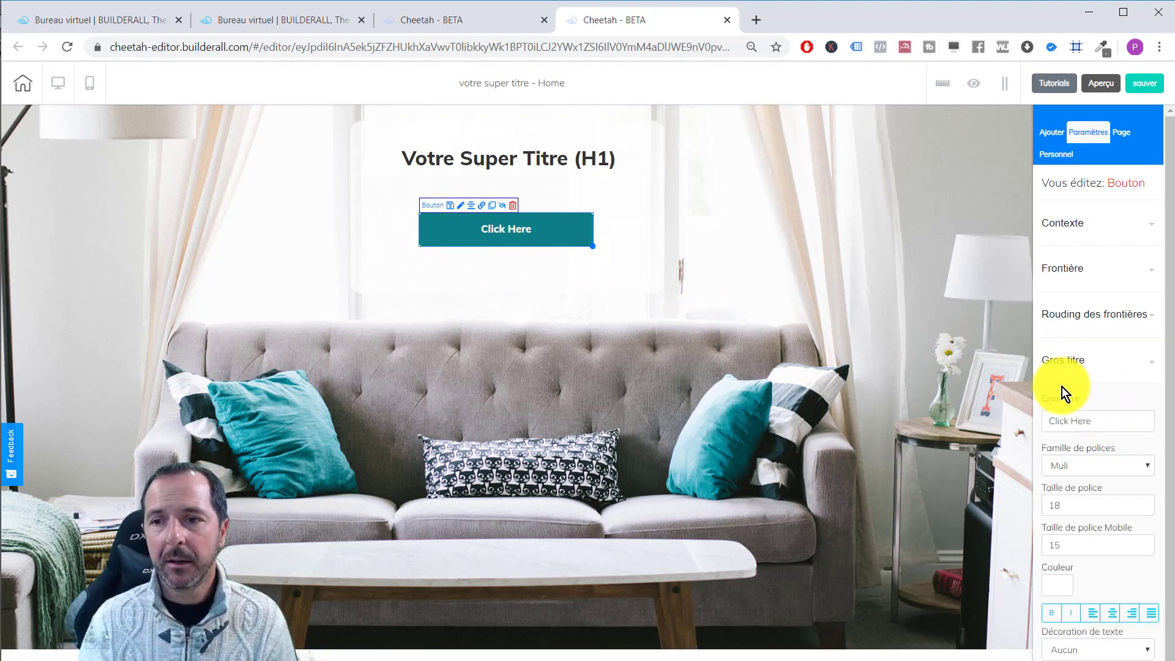
click(1049, 355)
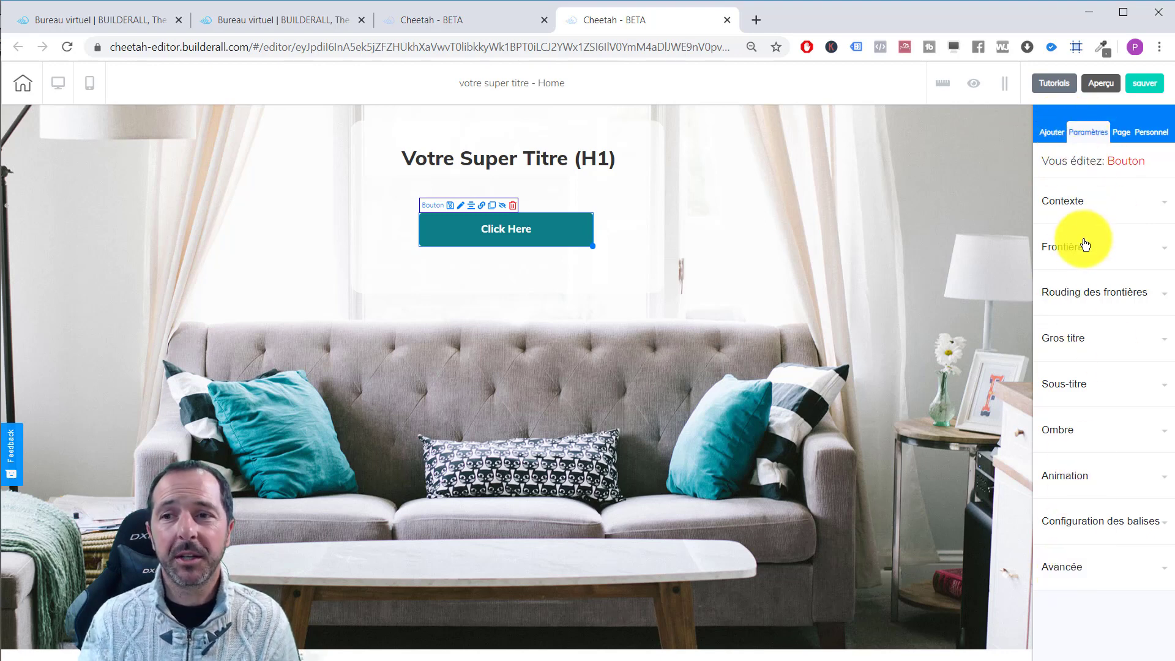
Compare the available settings for the button, the title text and the box that contains them.
drag(1039, 161, 1147, 164)
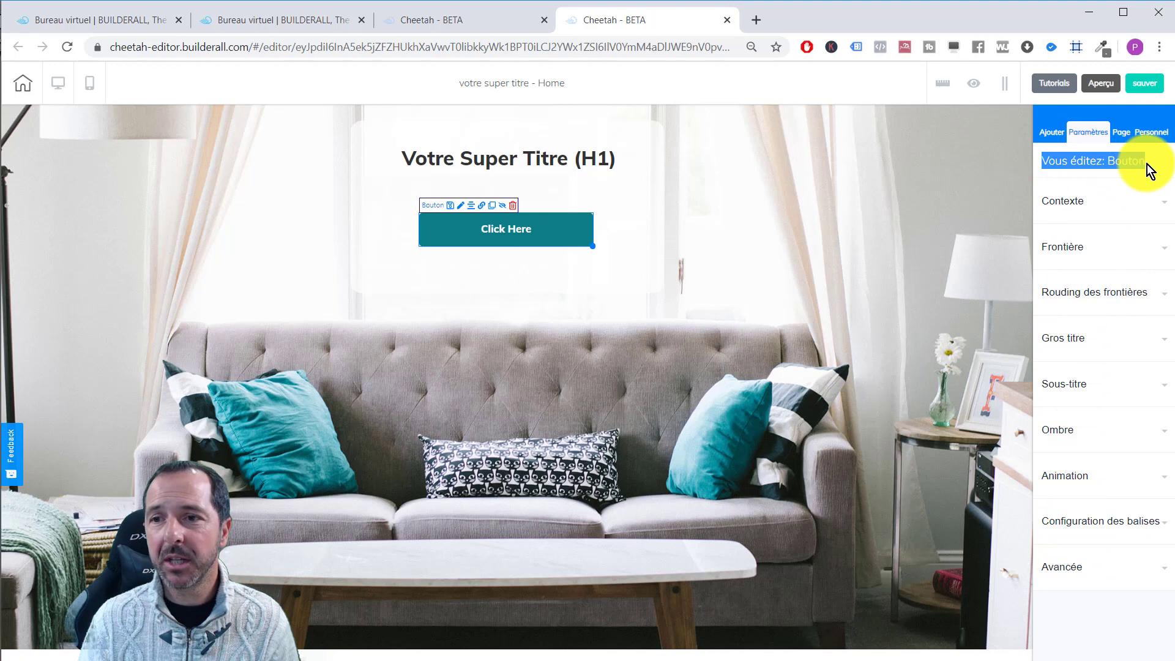
click(541, 155)
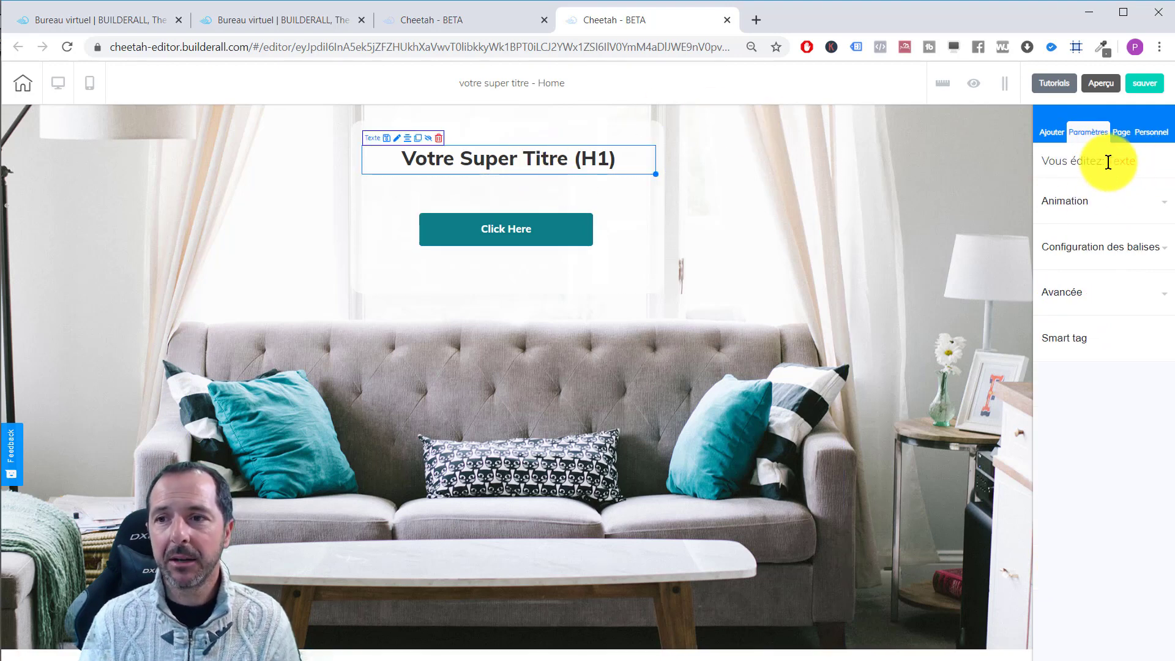
drag(1096, 160, 1136, 161)
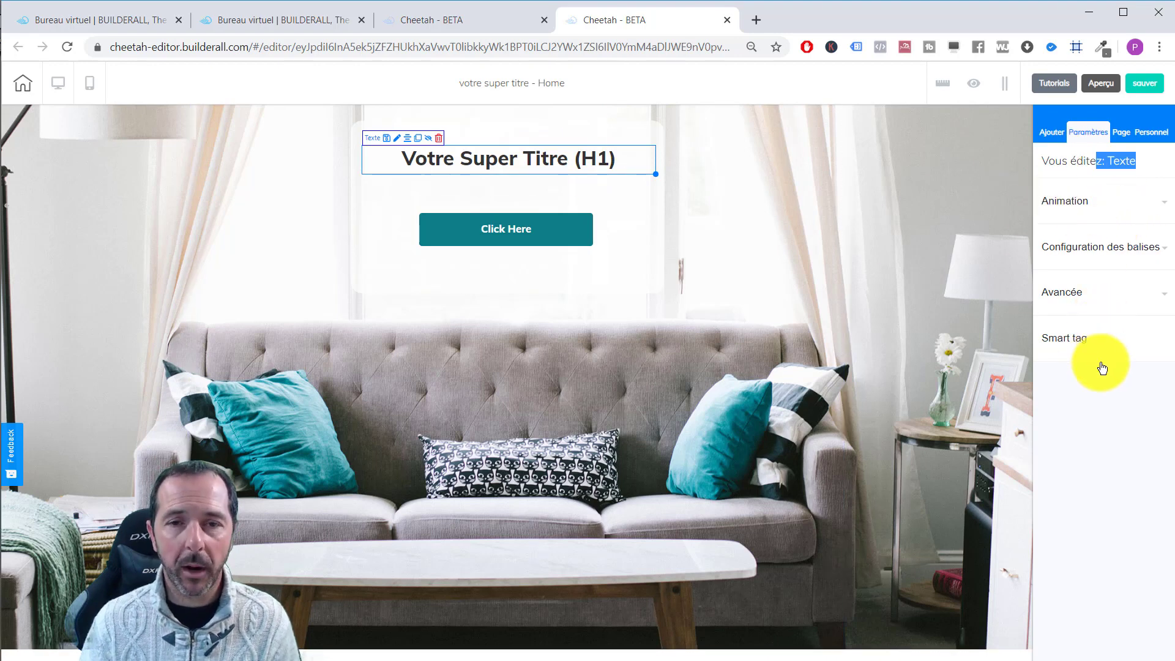
click(608, 204)
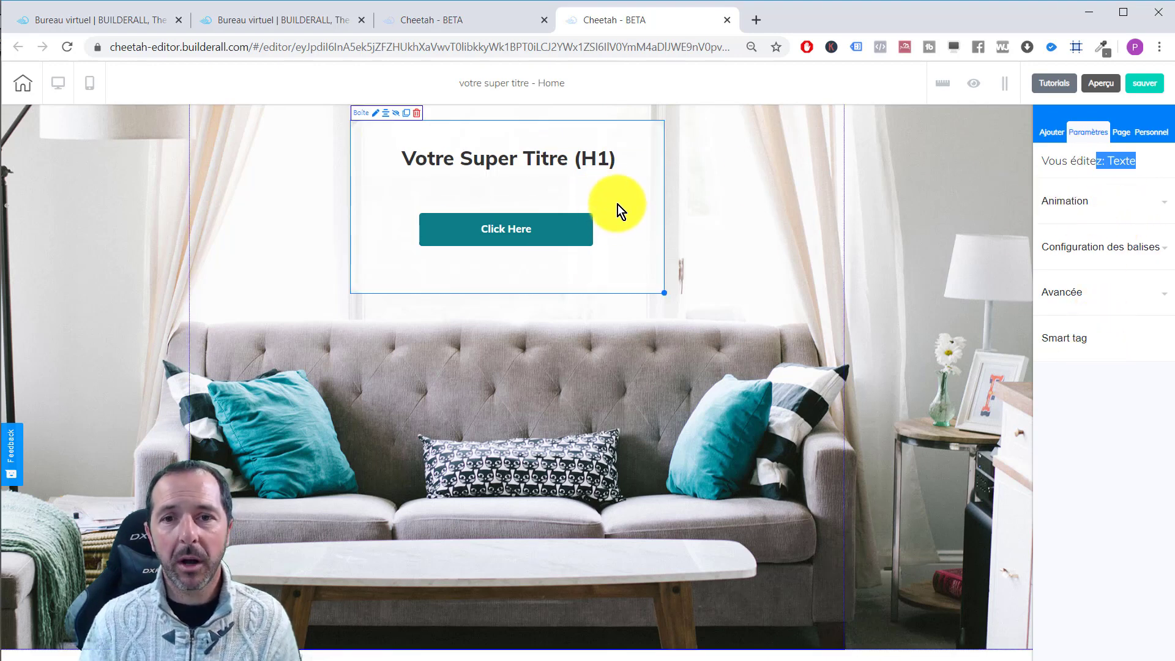
click(618, 204)
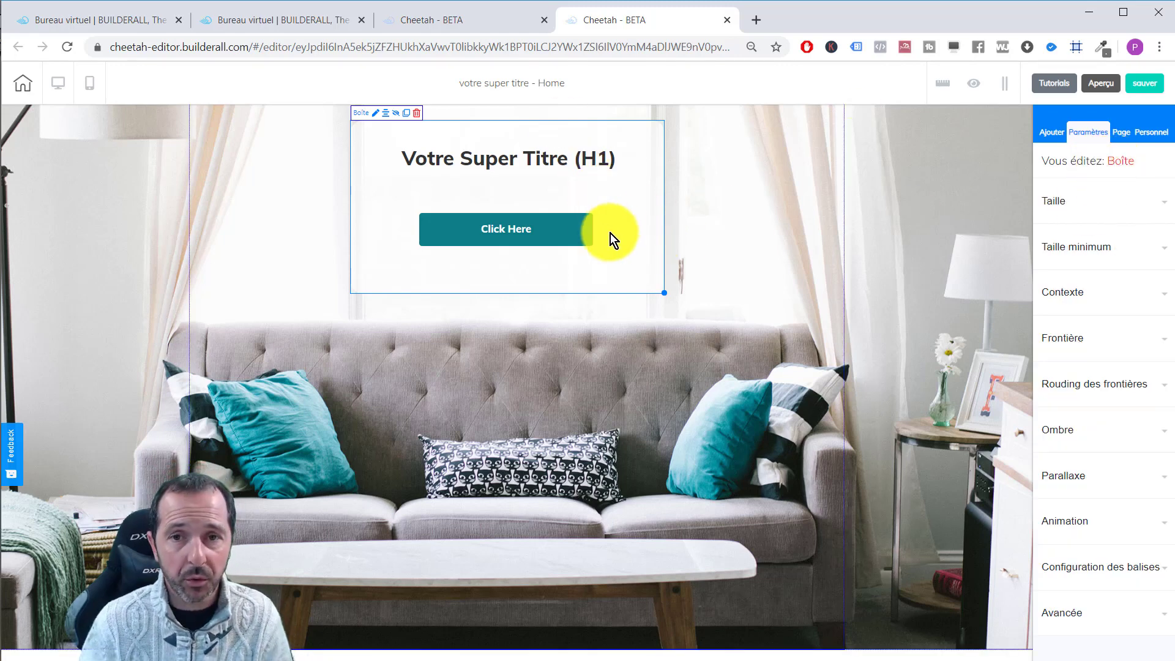
Change the hero button's headline text to "Cliquez Ici".
click(519, 222)
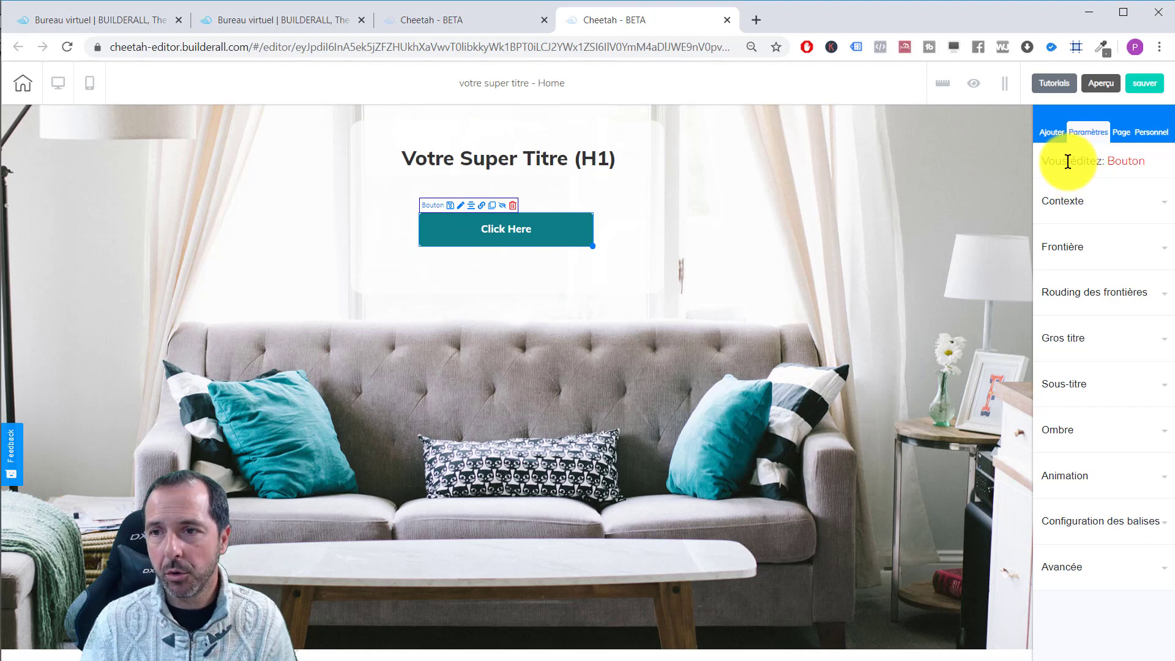
drag(1070, 161, 1157, 163)
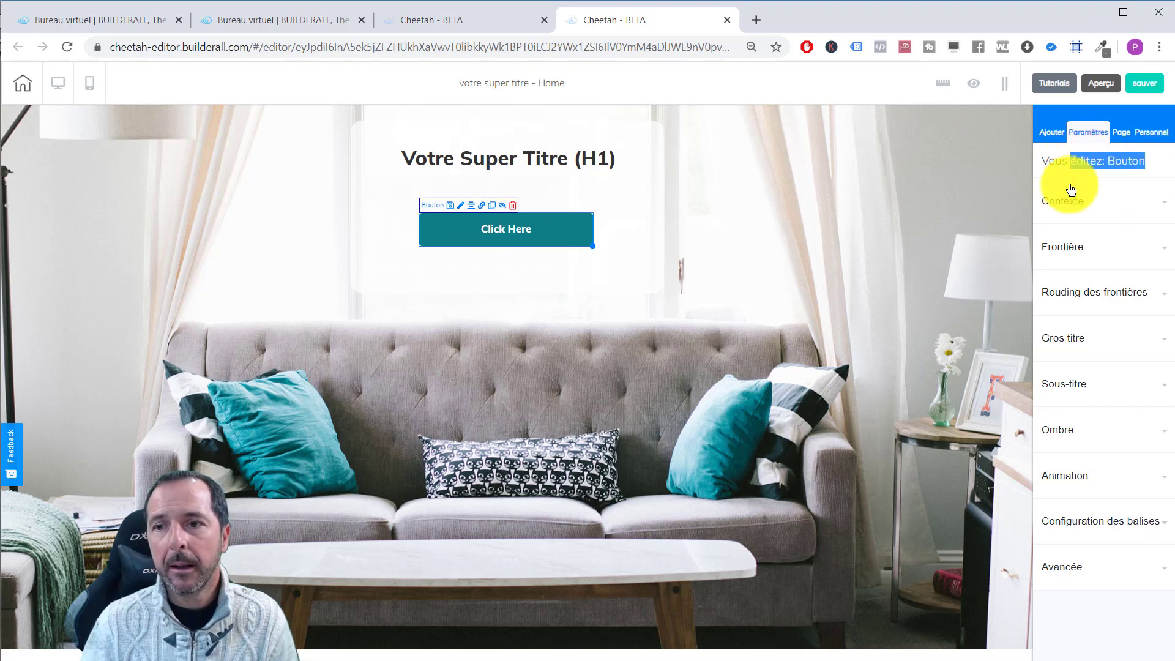
click(1110, 343)
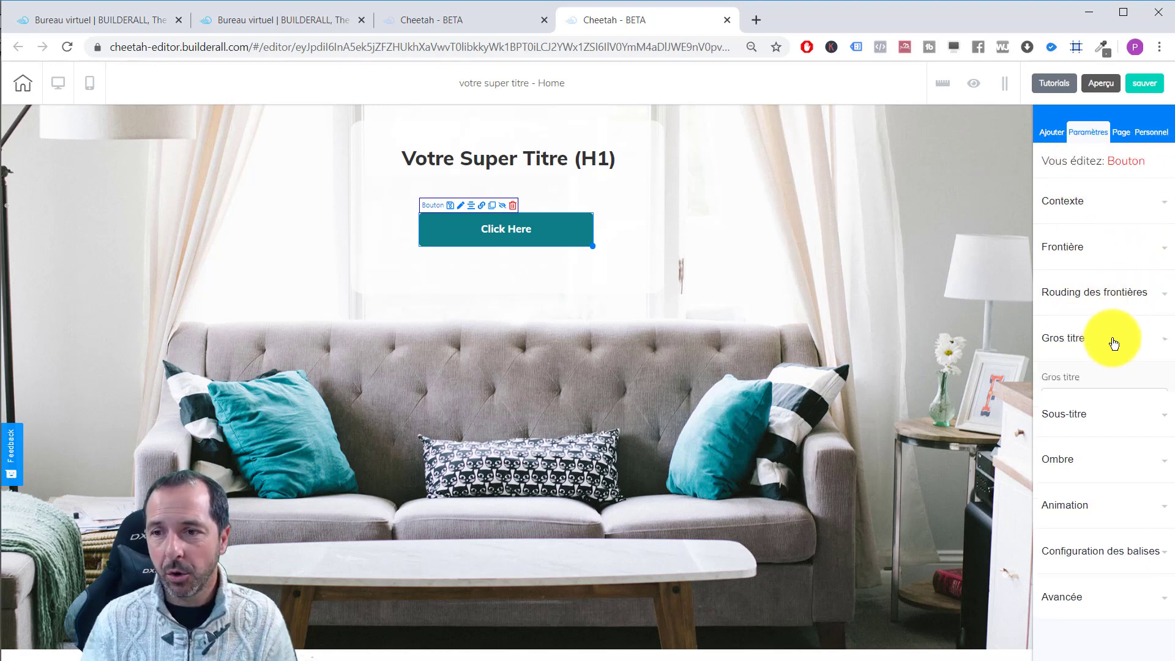
drag(1087, 423, 997, 427)
text(Cliq)
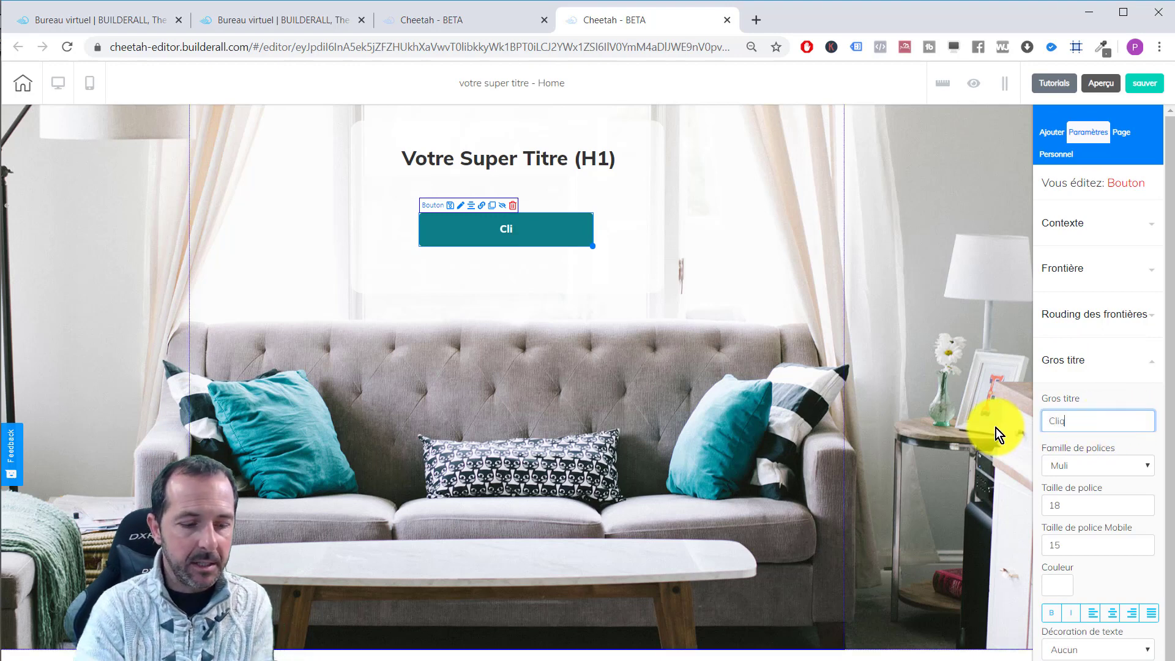
text(uez Ici)
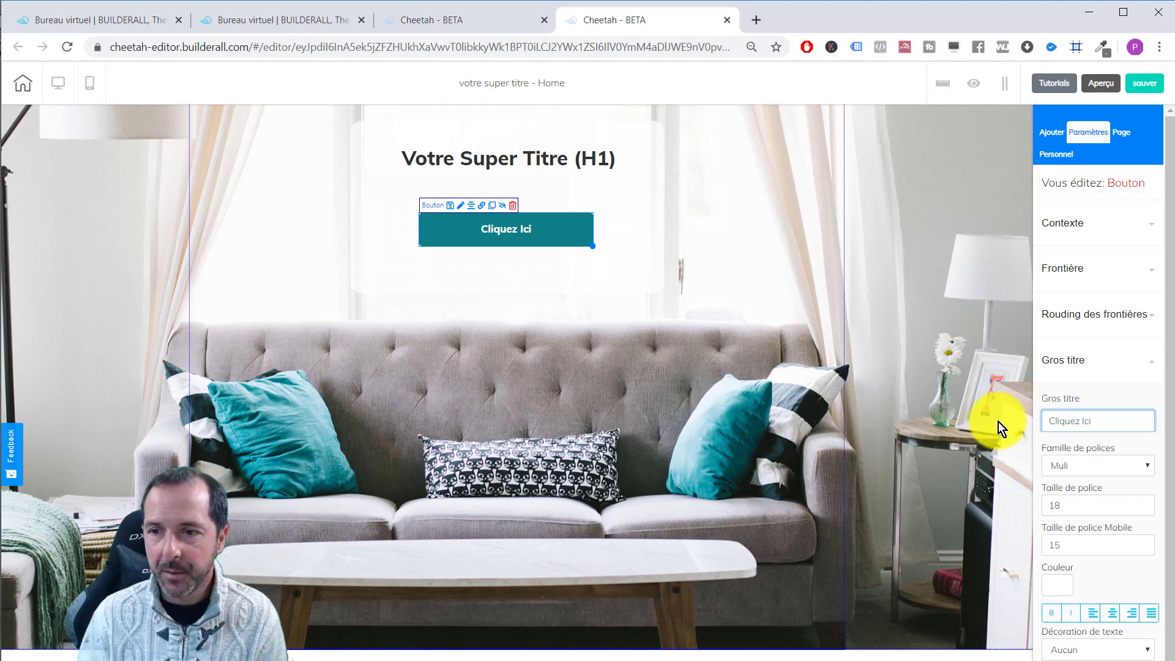
Set the font family of the hero button's headline to Arial.
click(1108, 459)
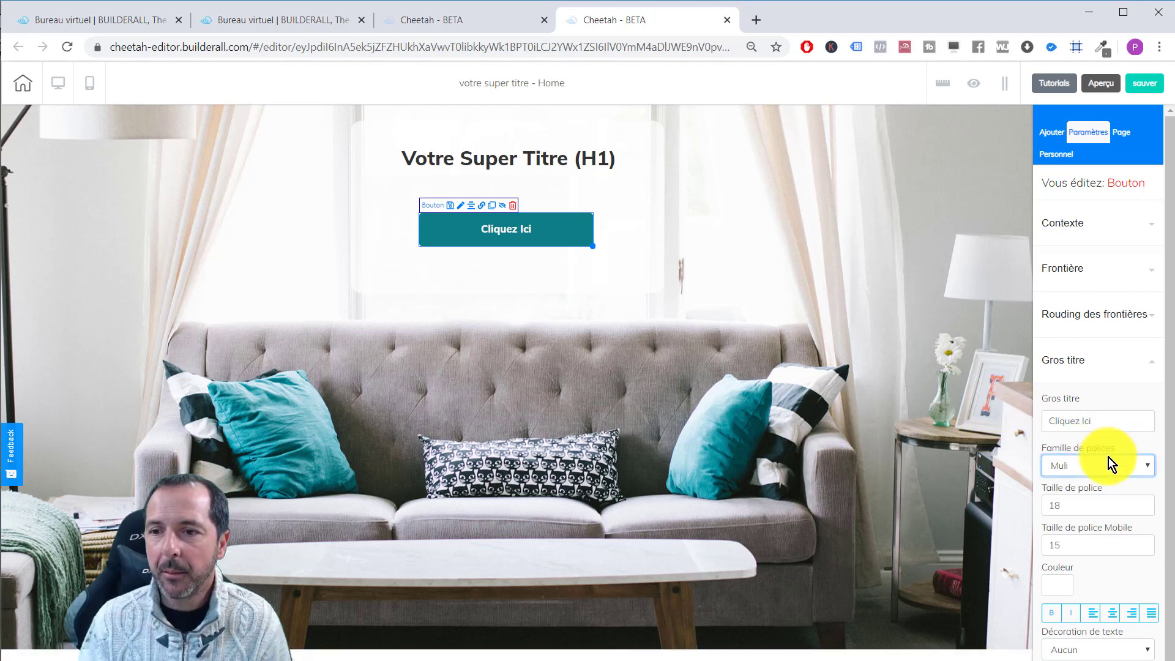
click(1102, 465)
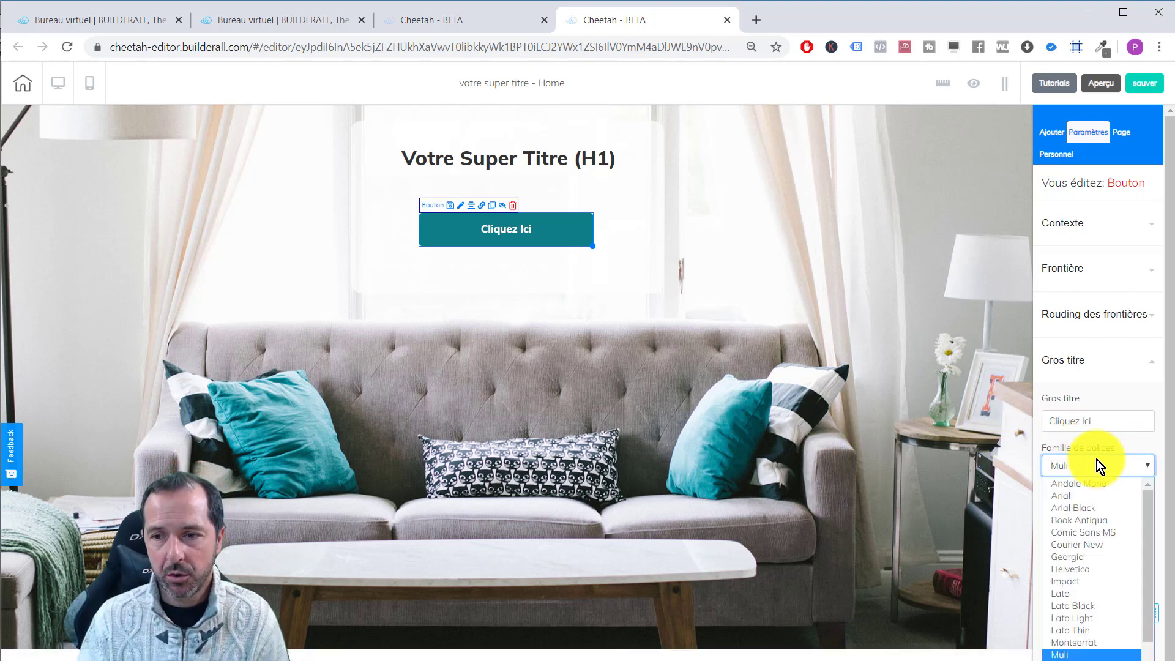
click(1077, 496)
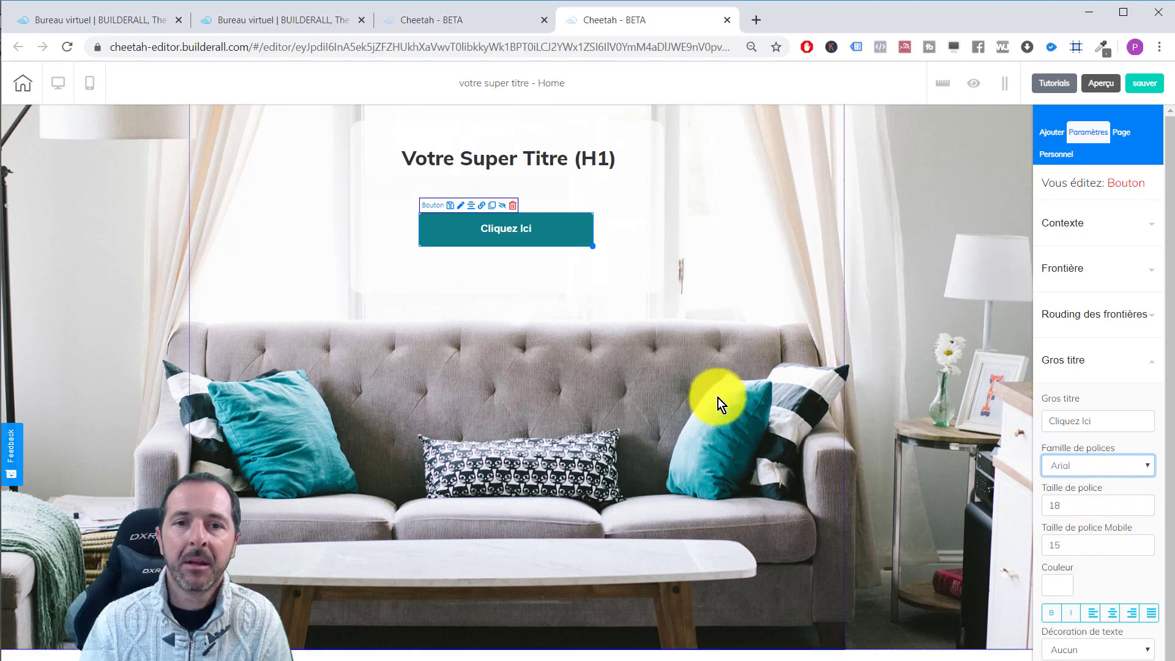
Select the hero panel, check the page in the mobile layout and return to the desktop layout.
click(615, 323)
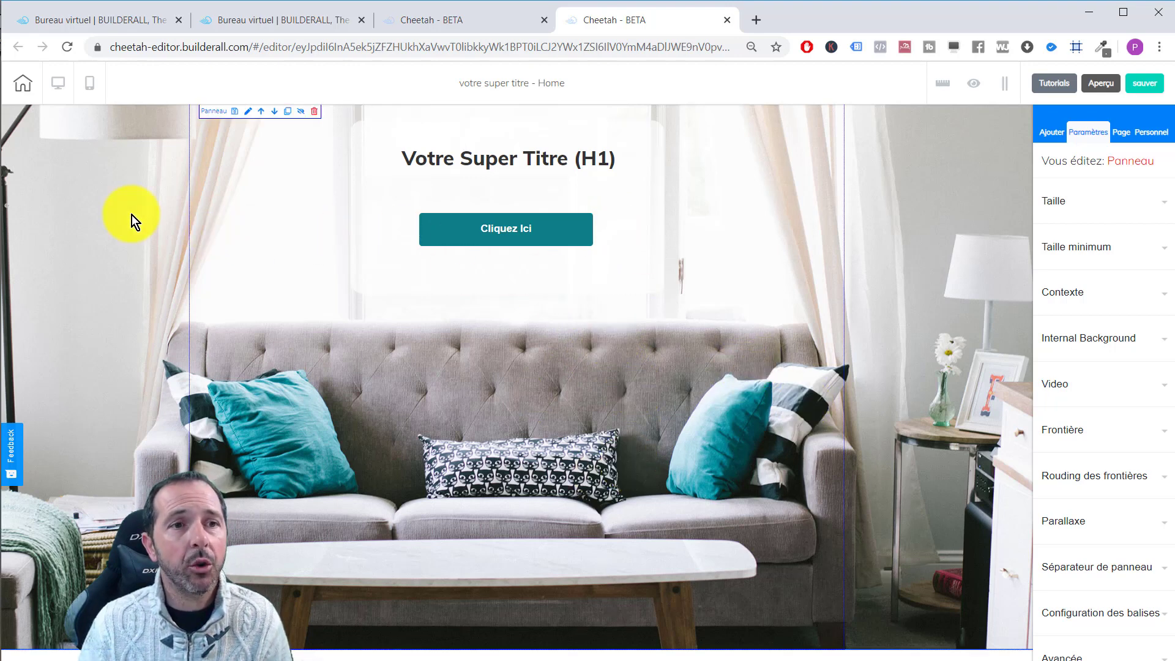
click(91, 88)
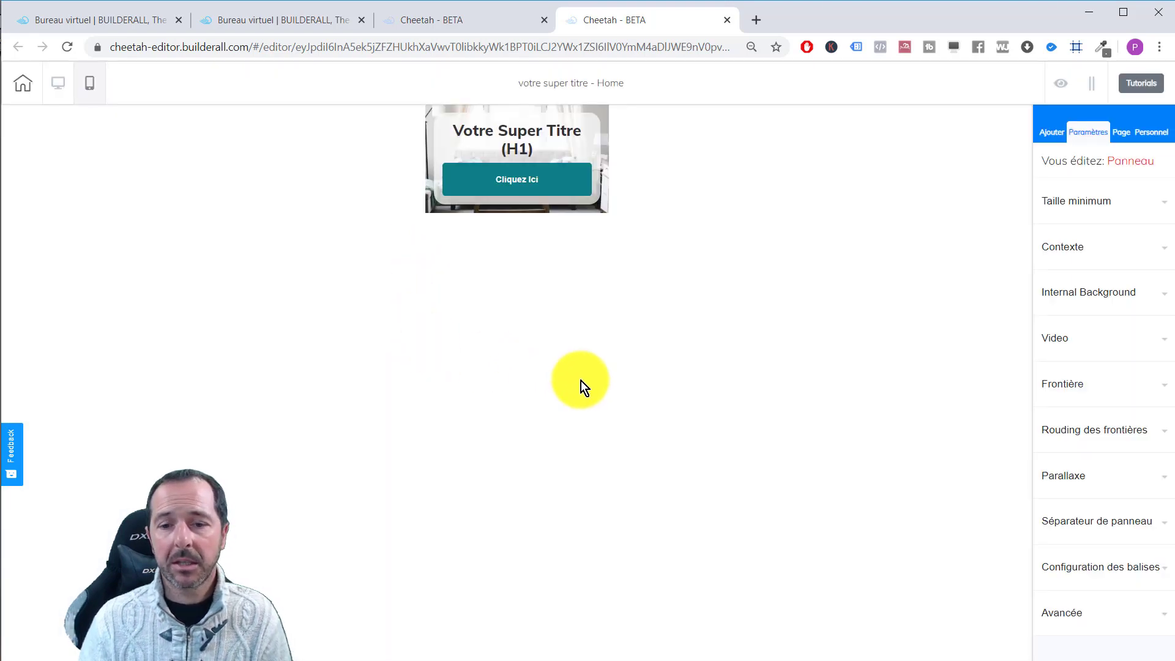
click(55, 89)
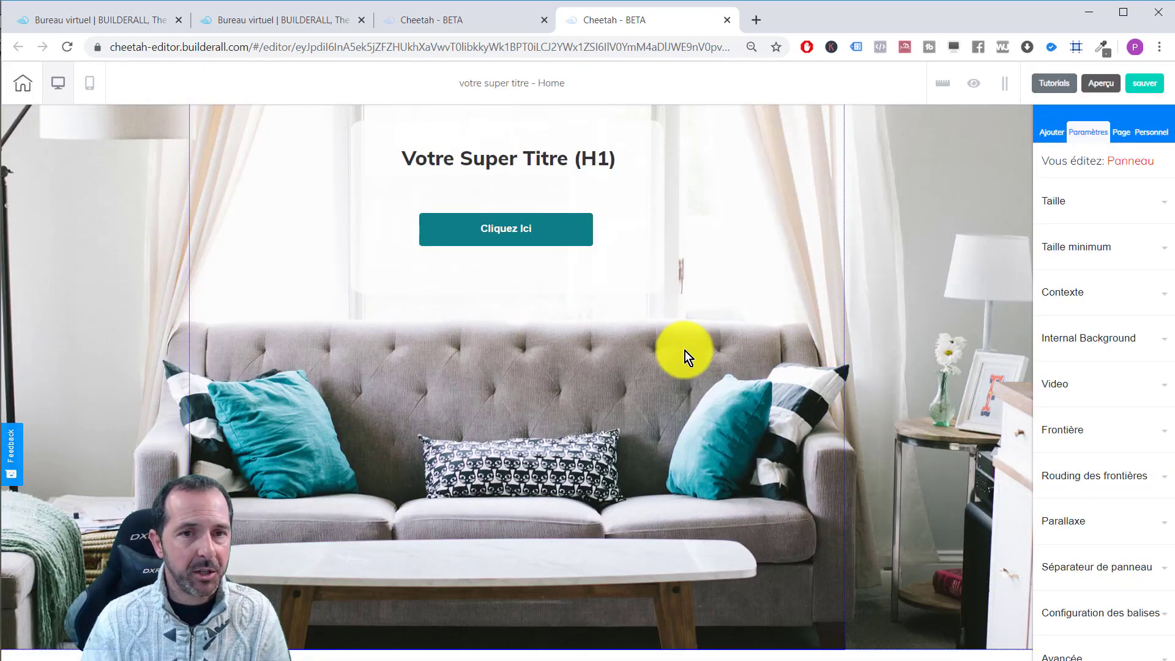
Browse the ready-made "1er pli" panels and add the orange "1st Fold - 13" panel to the page.
click(1048, 131)
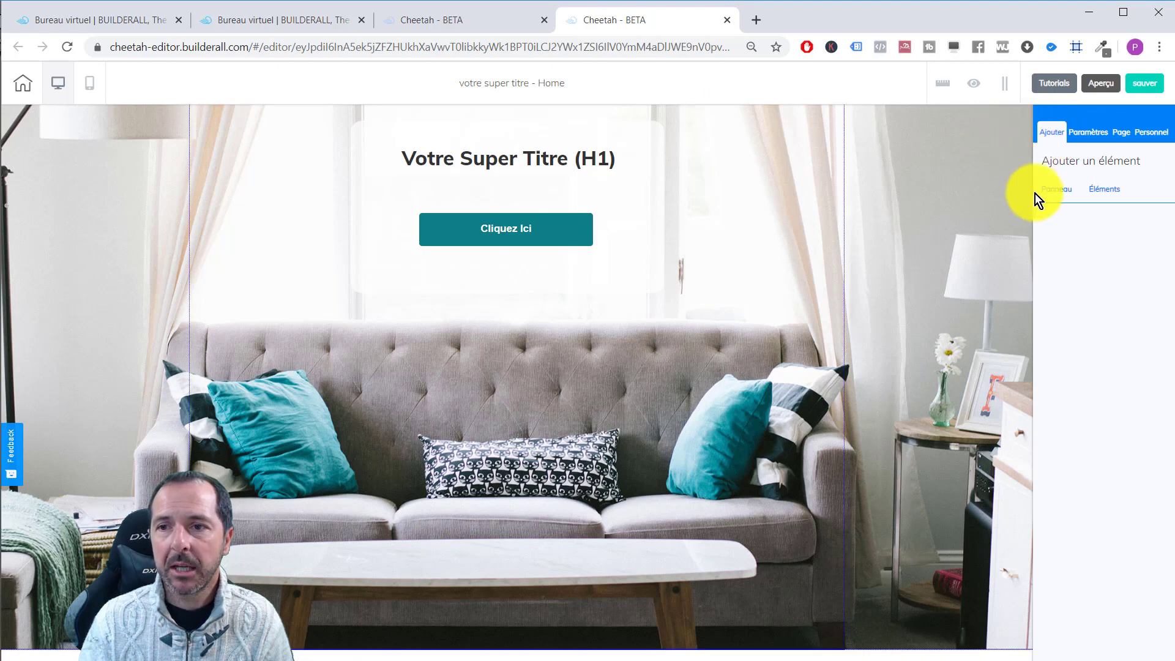
click(1056, 189)
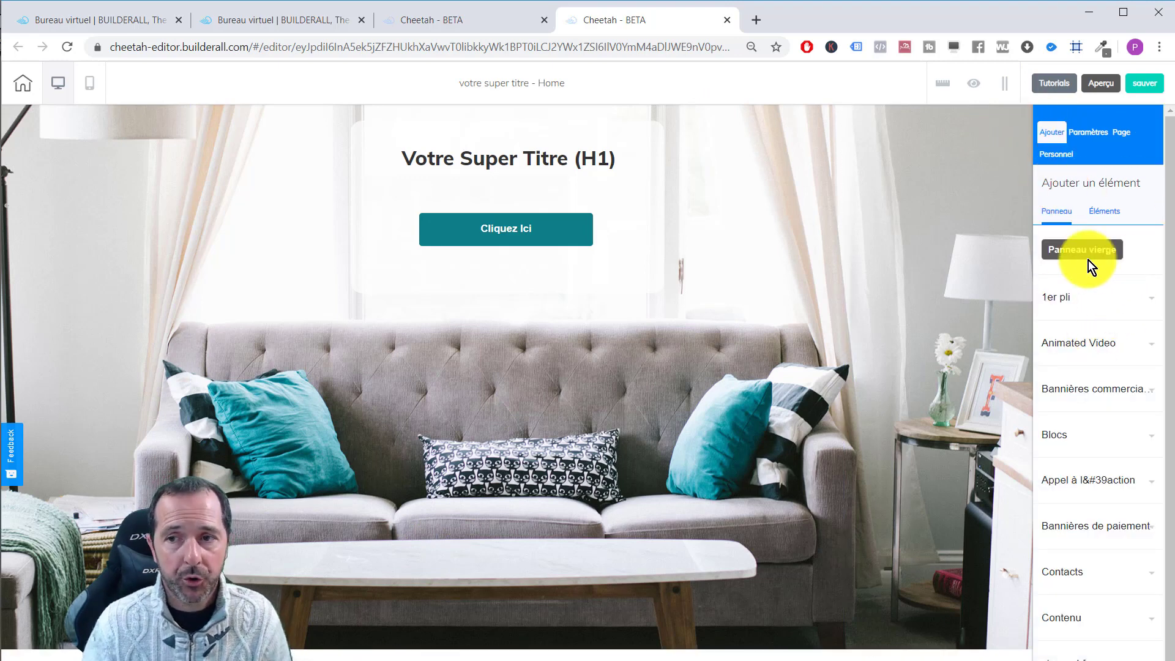
click(1123, 298)
scroll(1114, 420, down, 4)
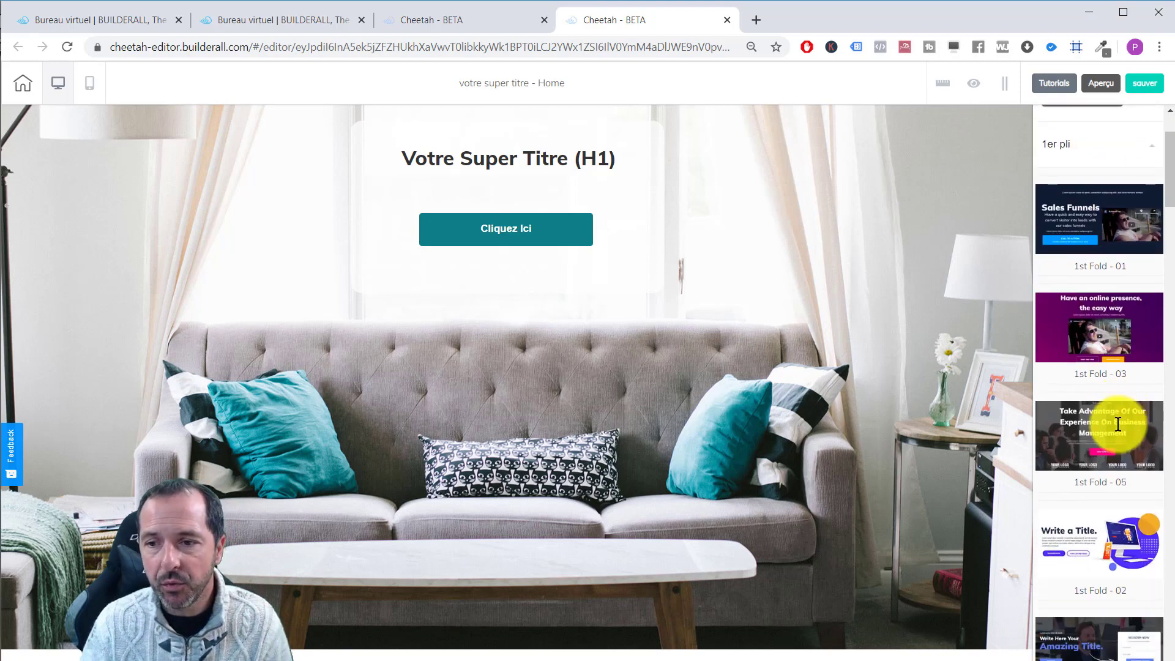
scroll(1118, 423, down, 10)
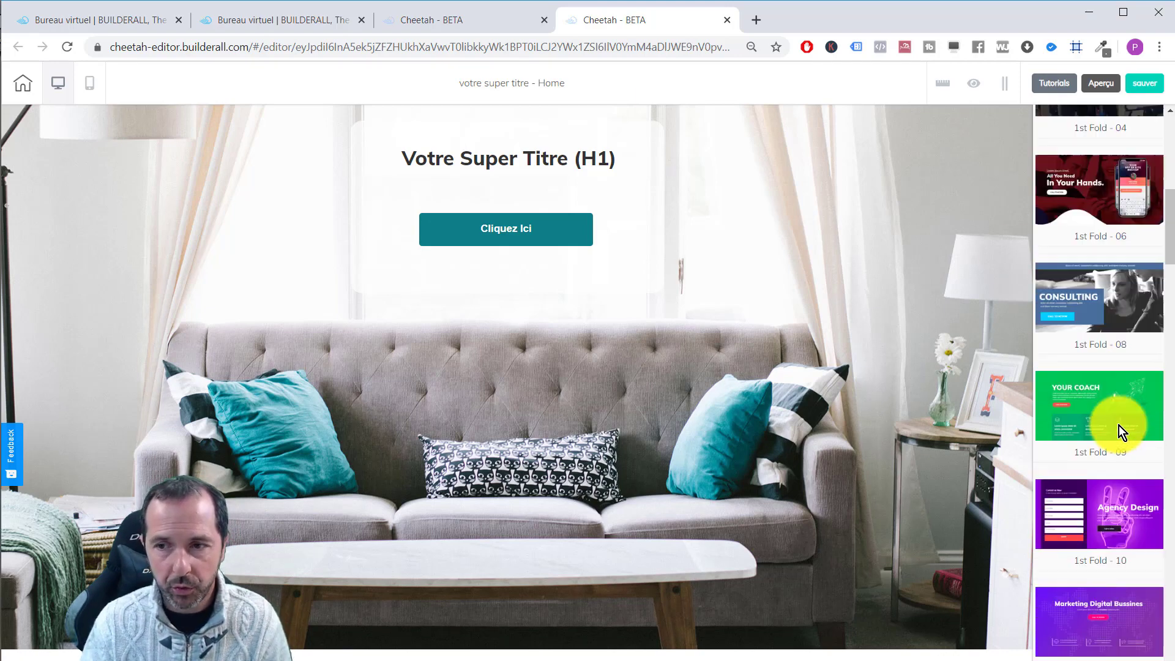
scroll(1117, 424, down, 4)
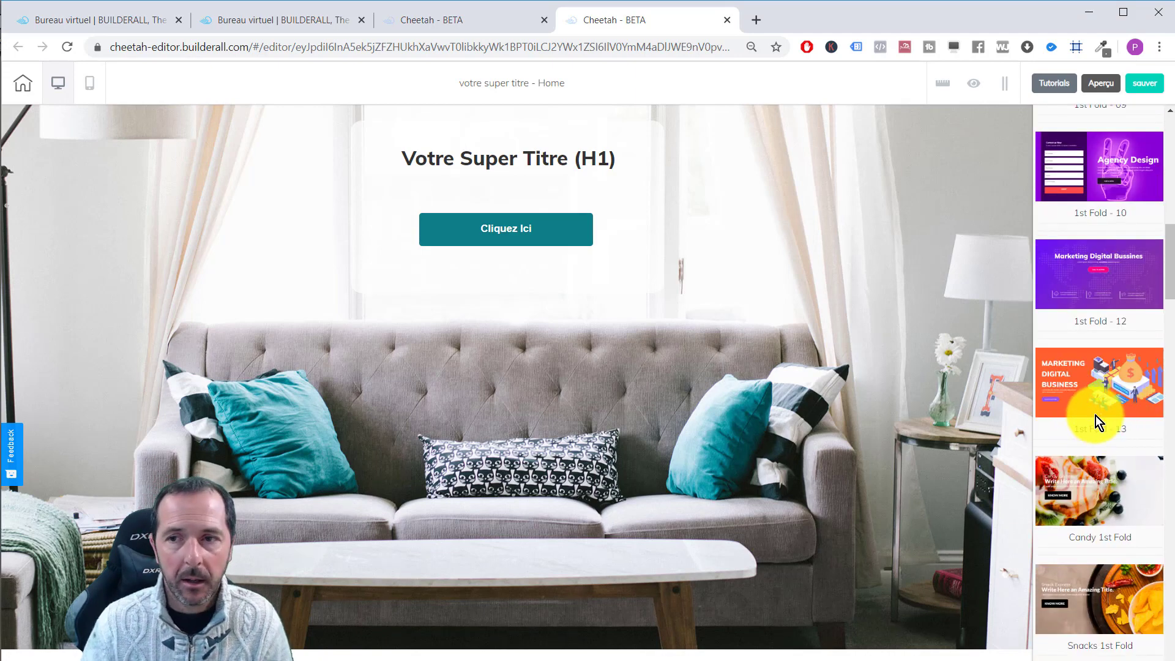
scroll(1095, 417, up, 3)
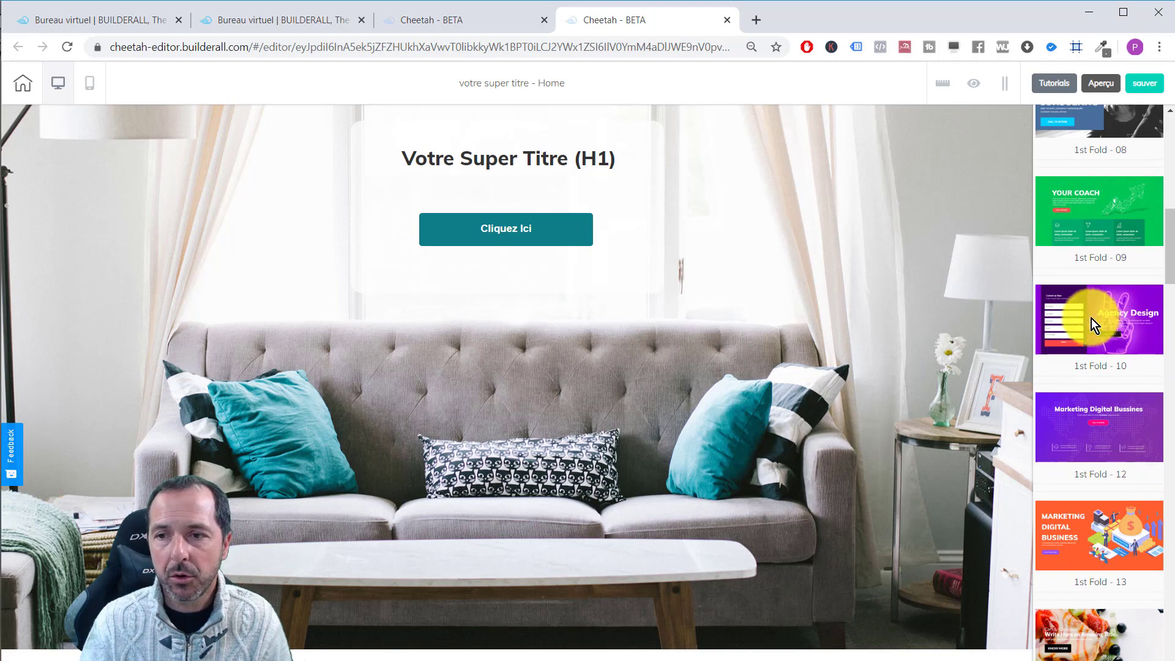
scroll(1085, 516, down, 3)
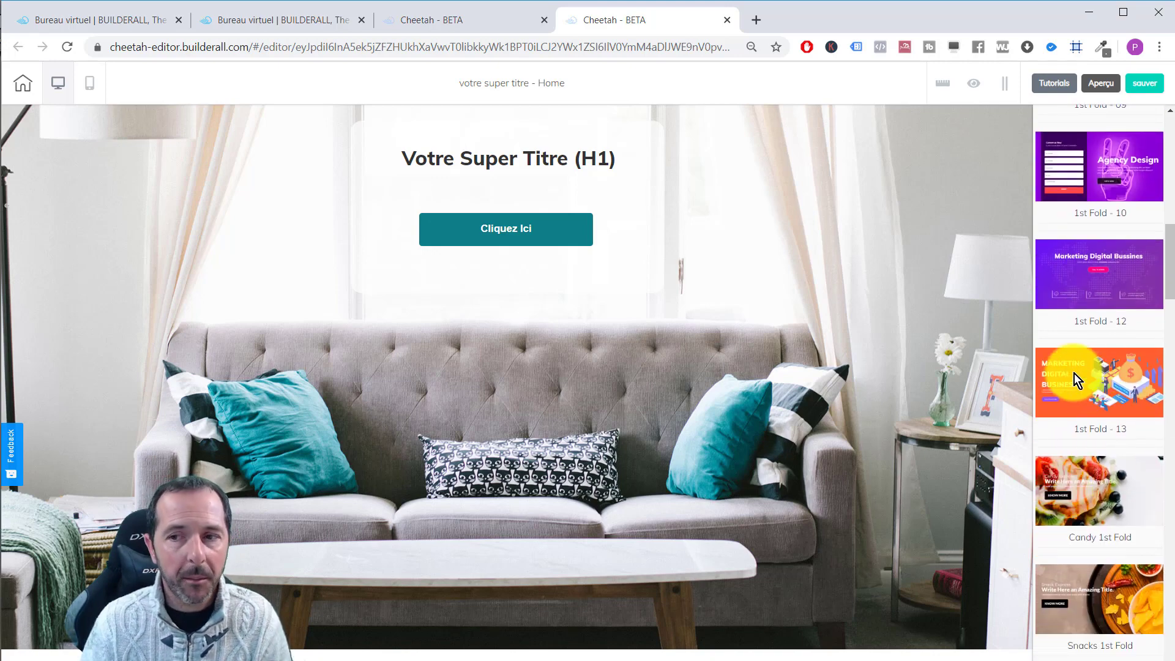
scroll(1074, 391, down, 15)
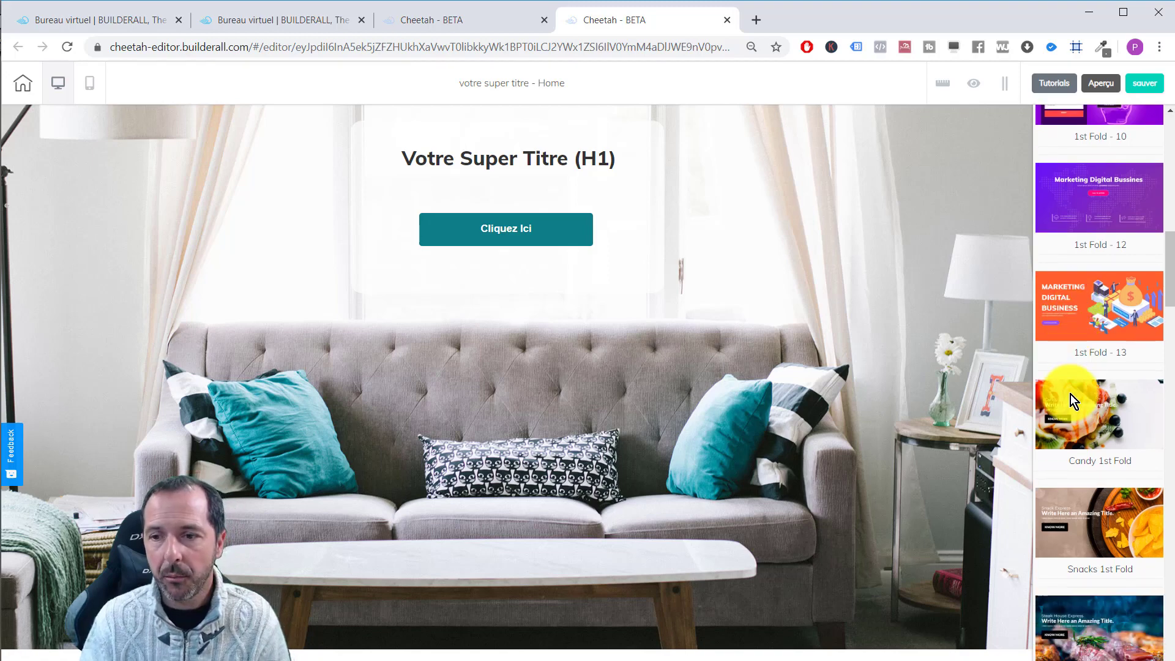
scroll(1082, 435, down, 5)
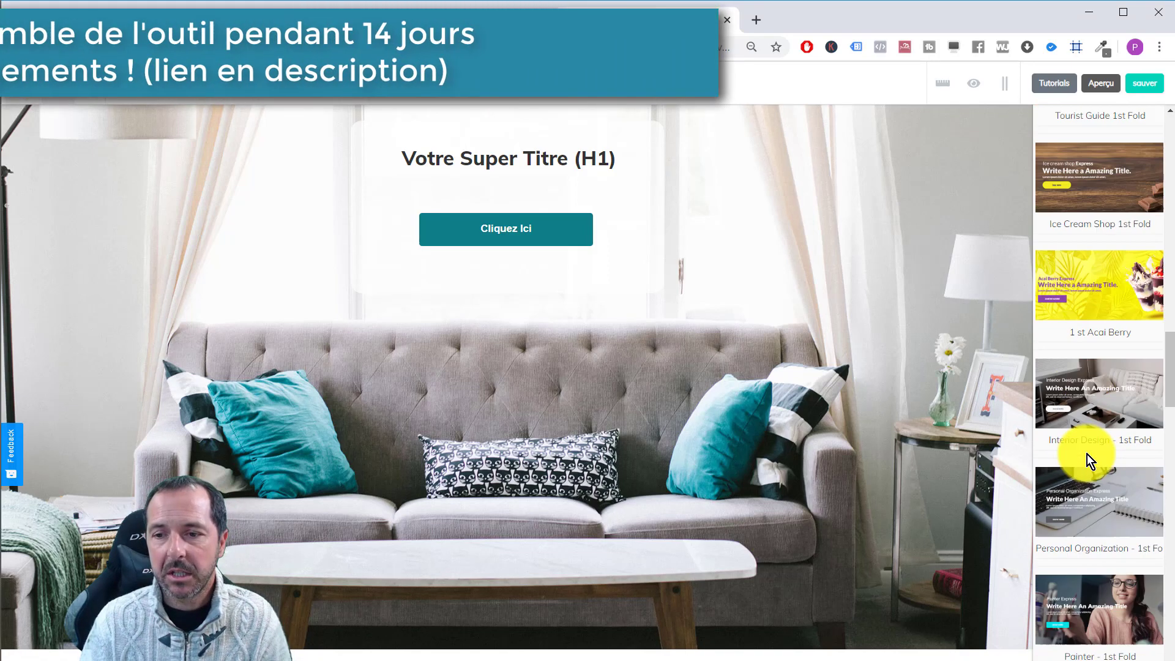
scroll(1114, 464, up, 20)
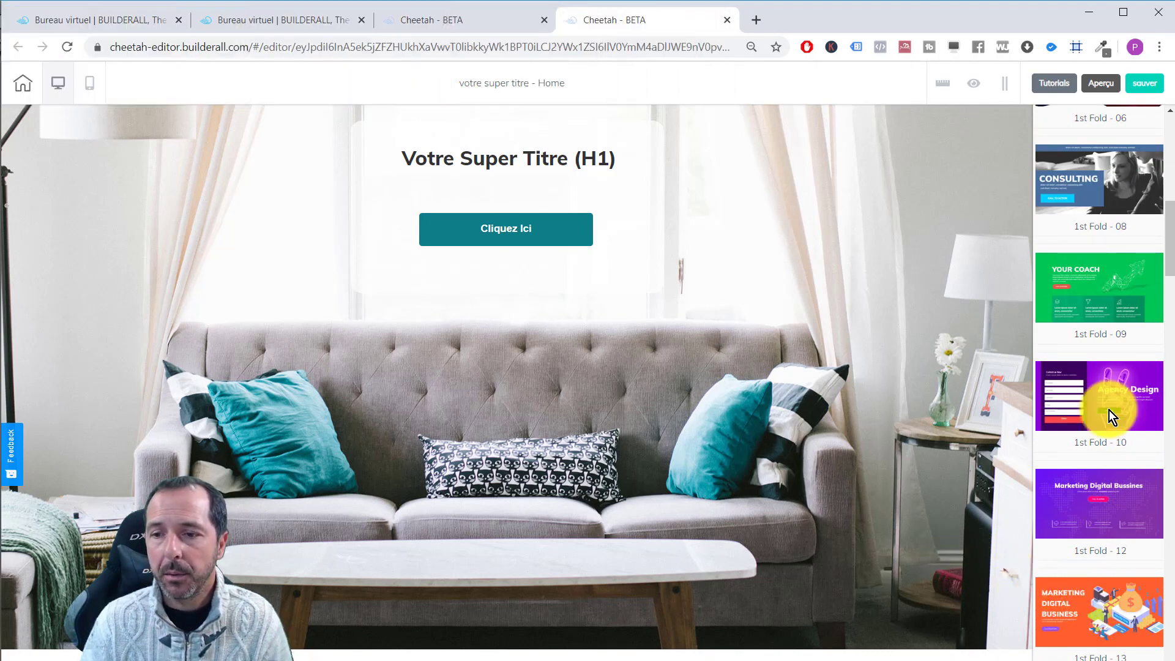
click(1099, 631)
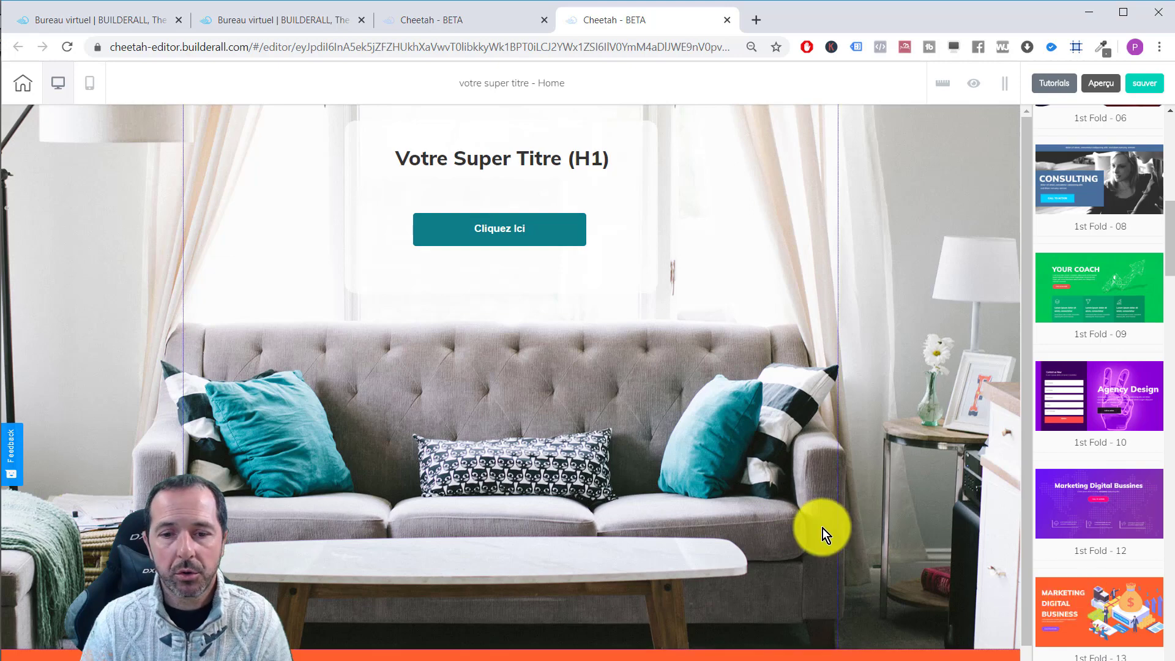
Move the new orange "Marketing Digital Business" panel up above the sofa hero panel.
scroll(823, 528, down, 4)
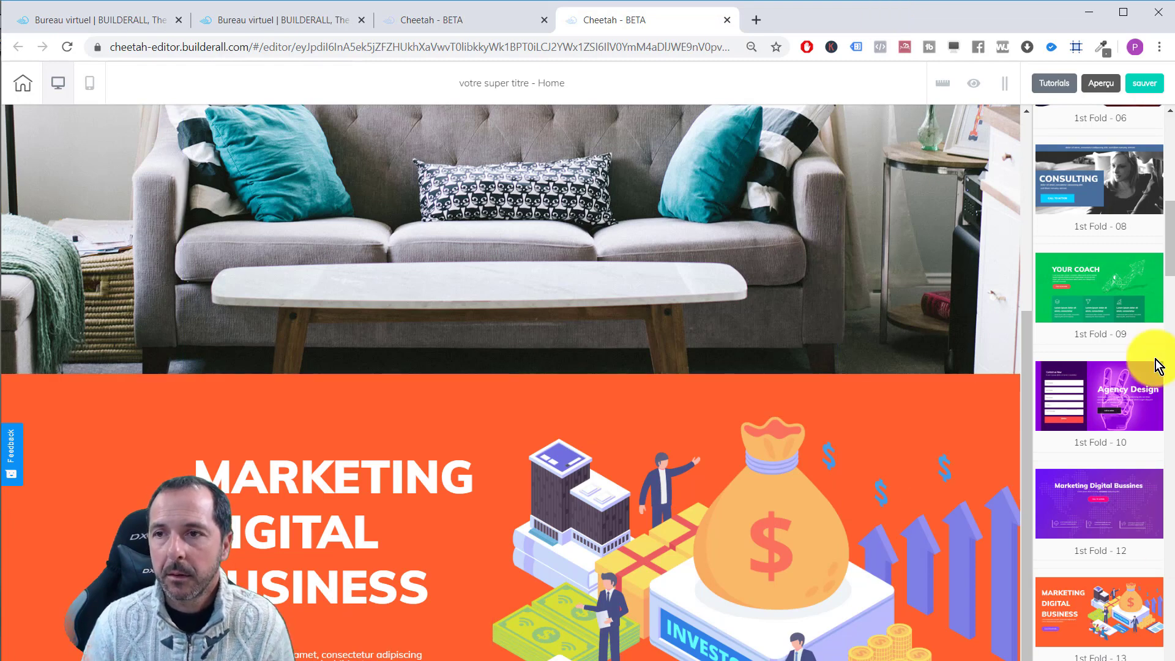
drag(1170, 238, 1166, 267)
scroll(1113, 296, up, 8)
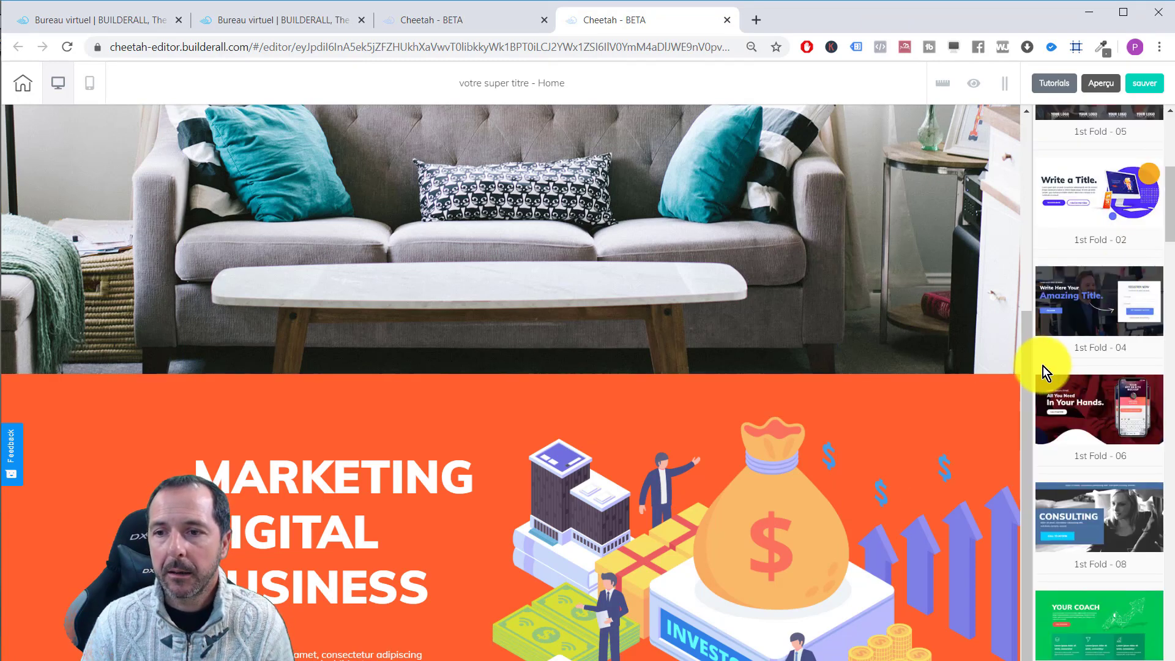
click(693, 387)
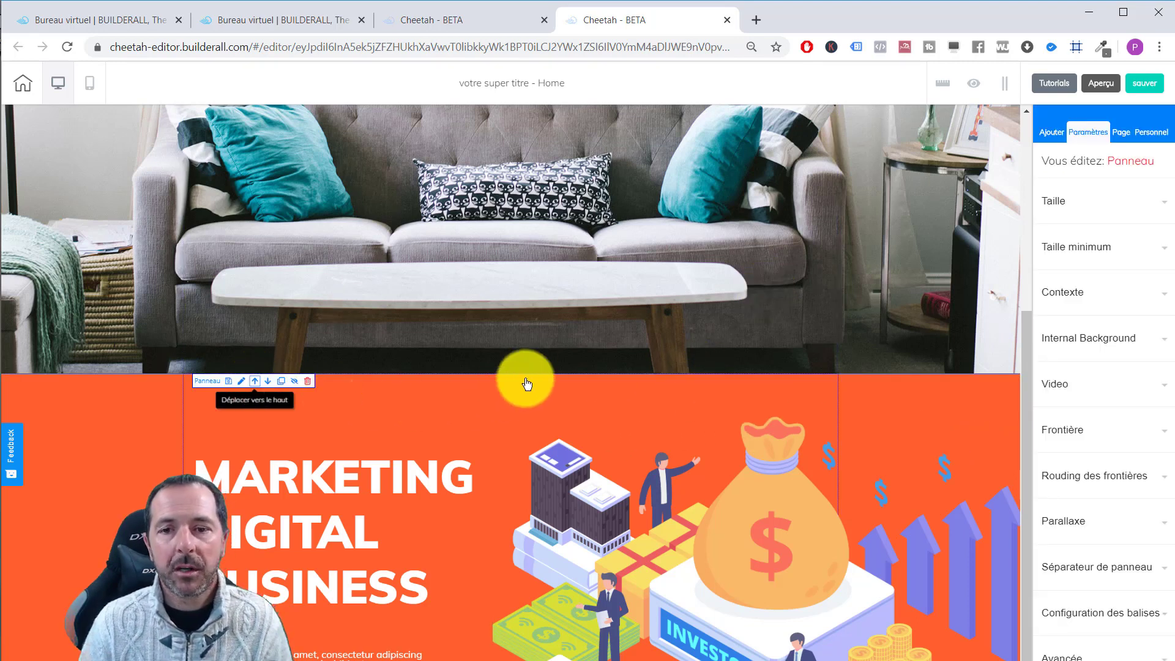
scroll(588, 365, up, 5)
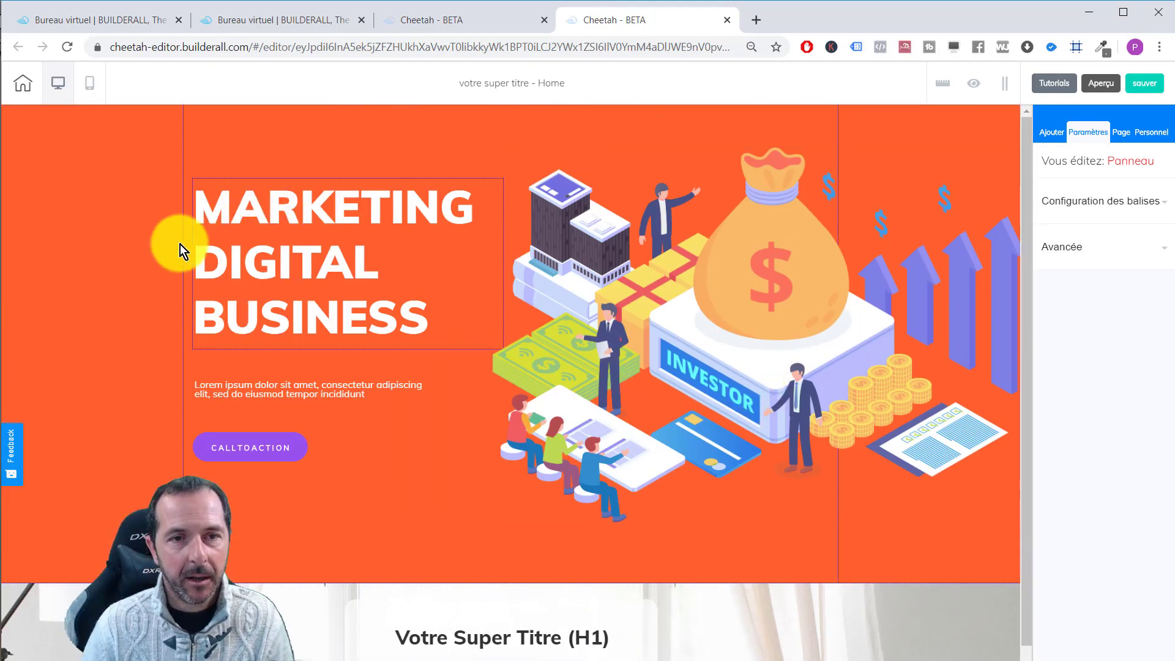
Change the "MARKETING DIGITAL BUSINESS" title in the orange panel to the Heading 2 style.
click(299, 124)
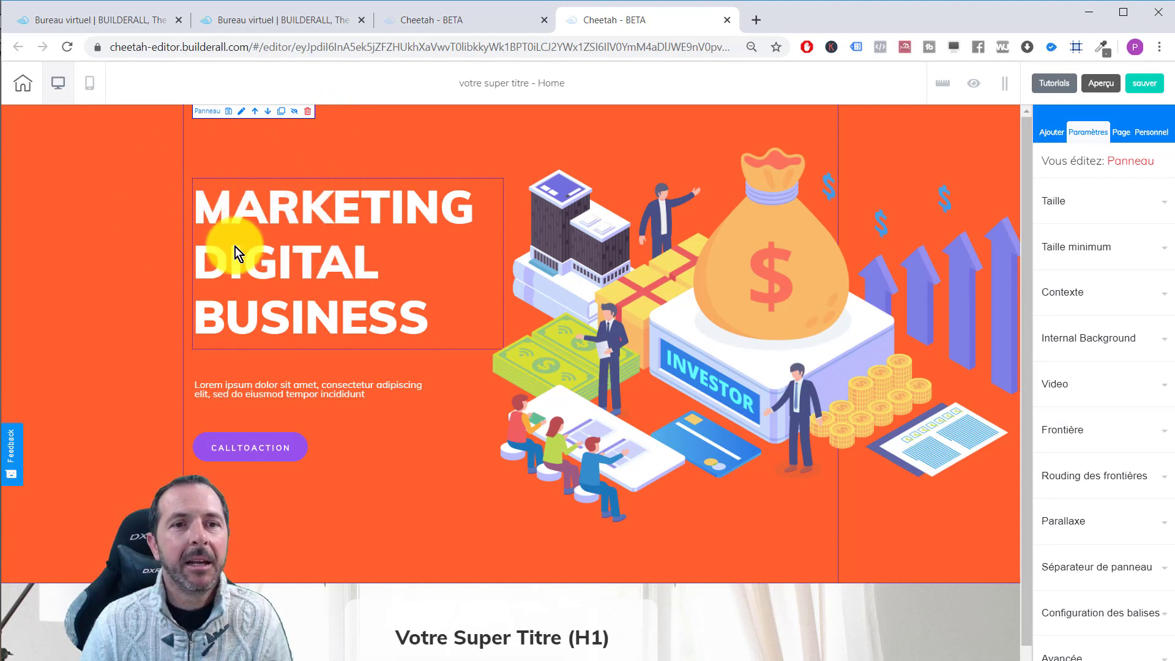
click(378, 296)
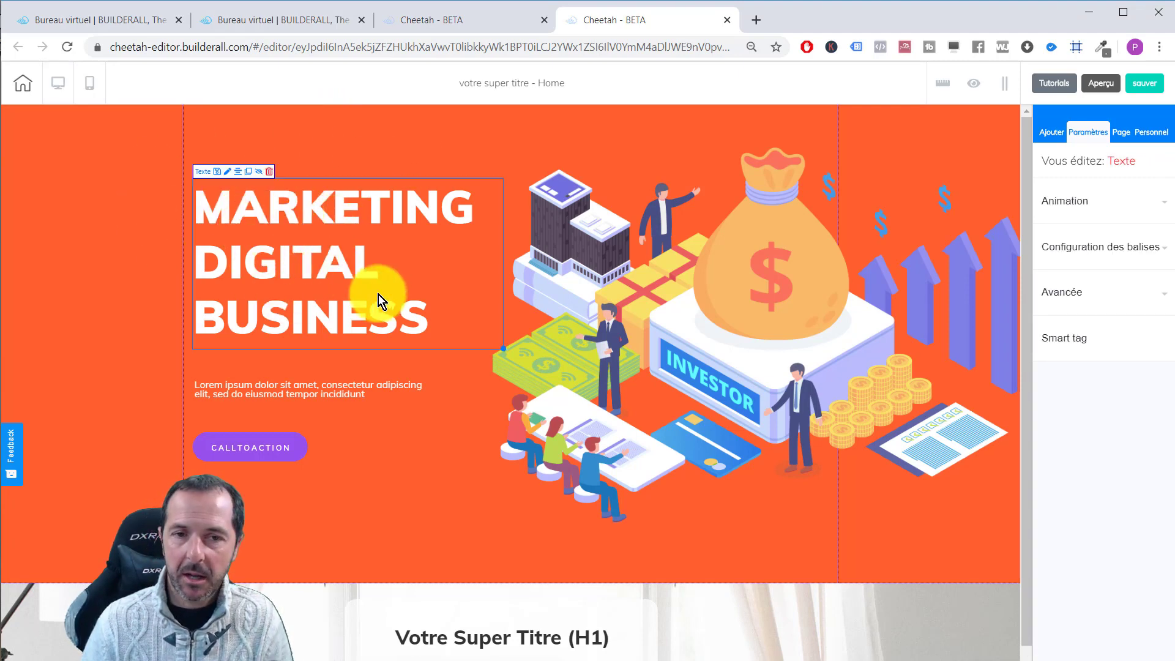
click(378, 297)
drag(427, 319, 183, 226)
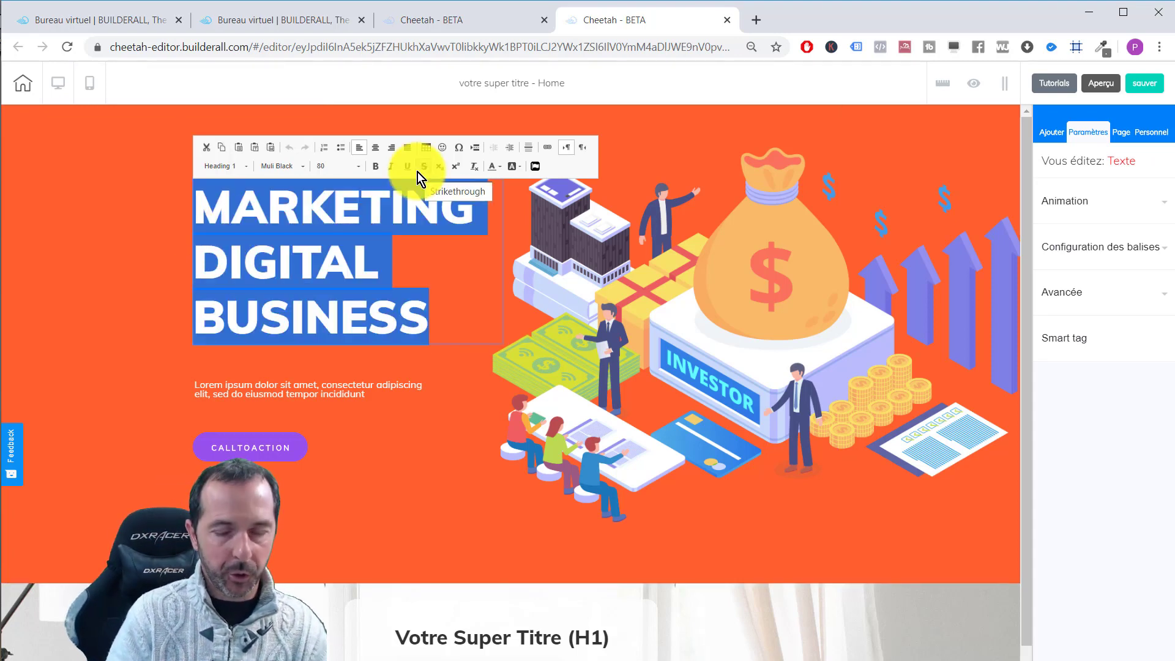
click(227, 166)
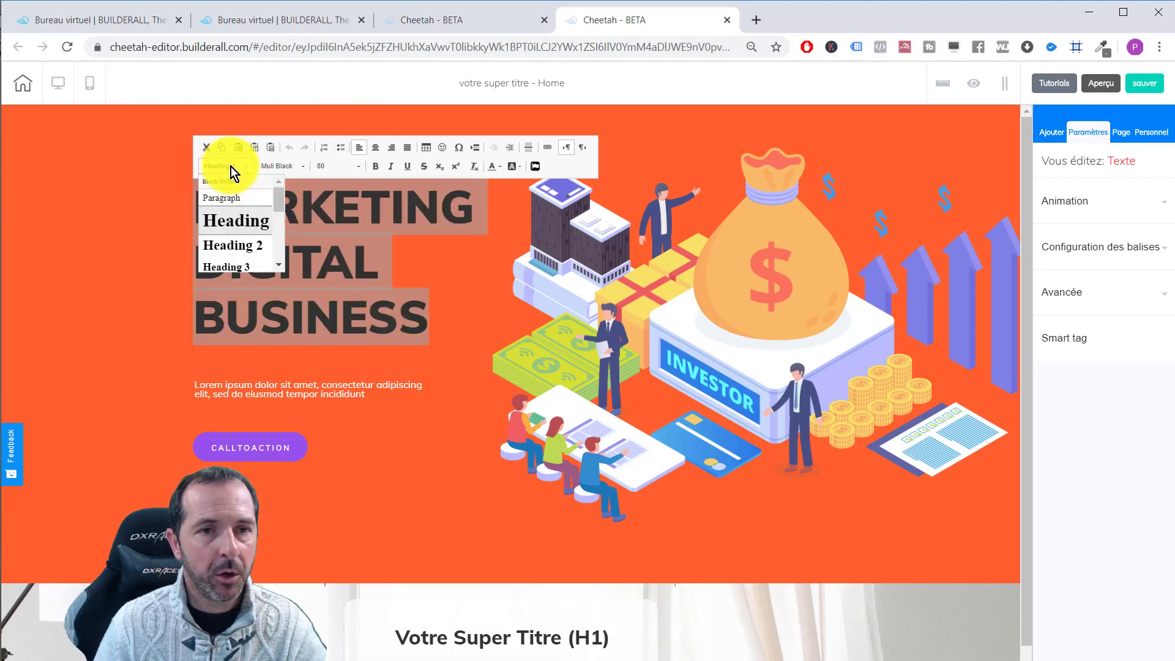
click(242, 253)
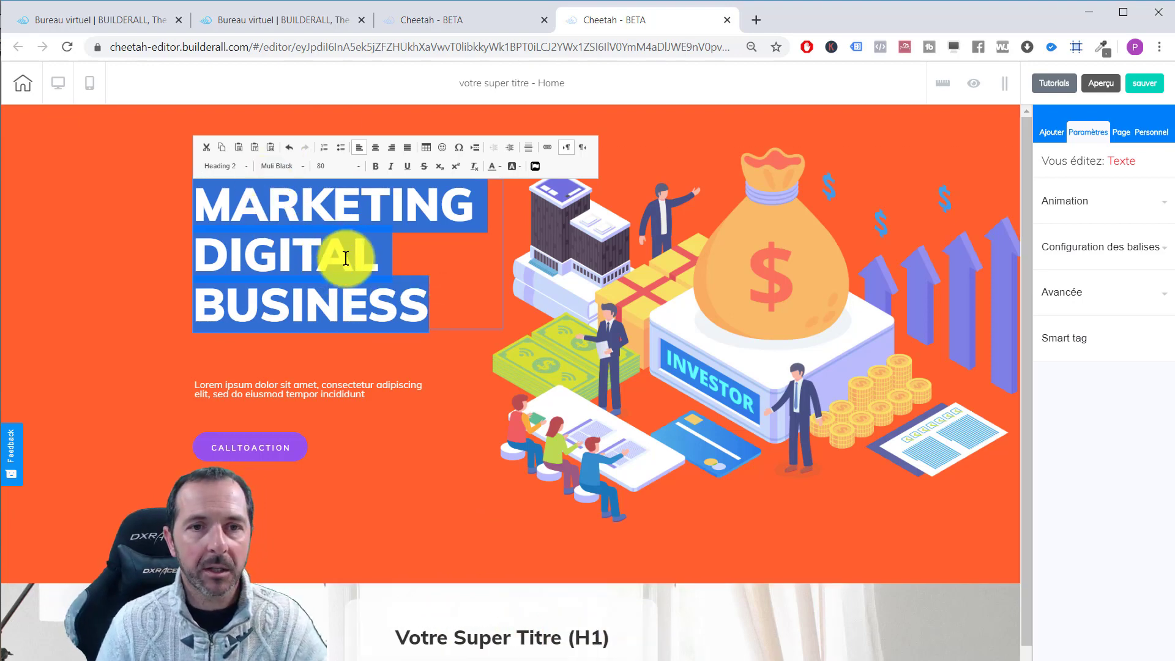
Replace the orange panel's title text with "Votre super titre n°2".
drag(431, 291, 197, 200)
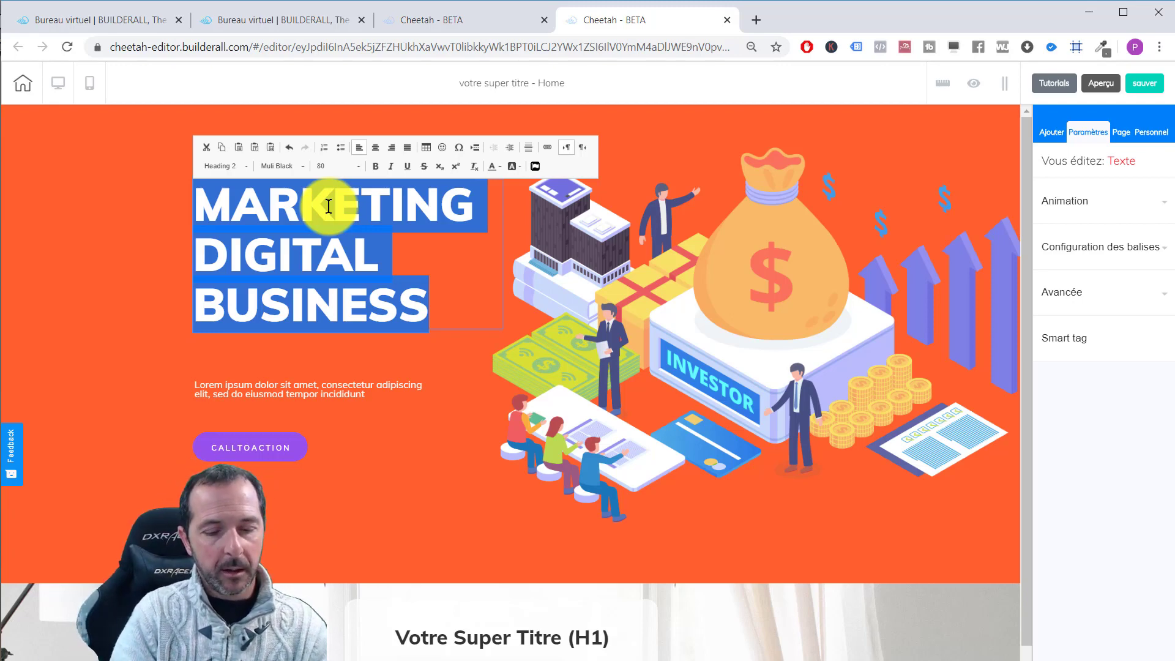
text(Votre super ti)
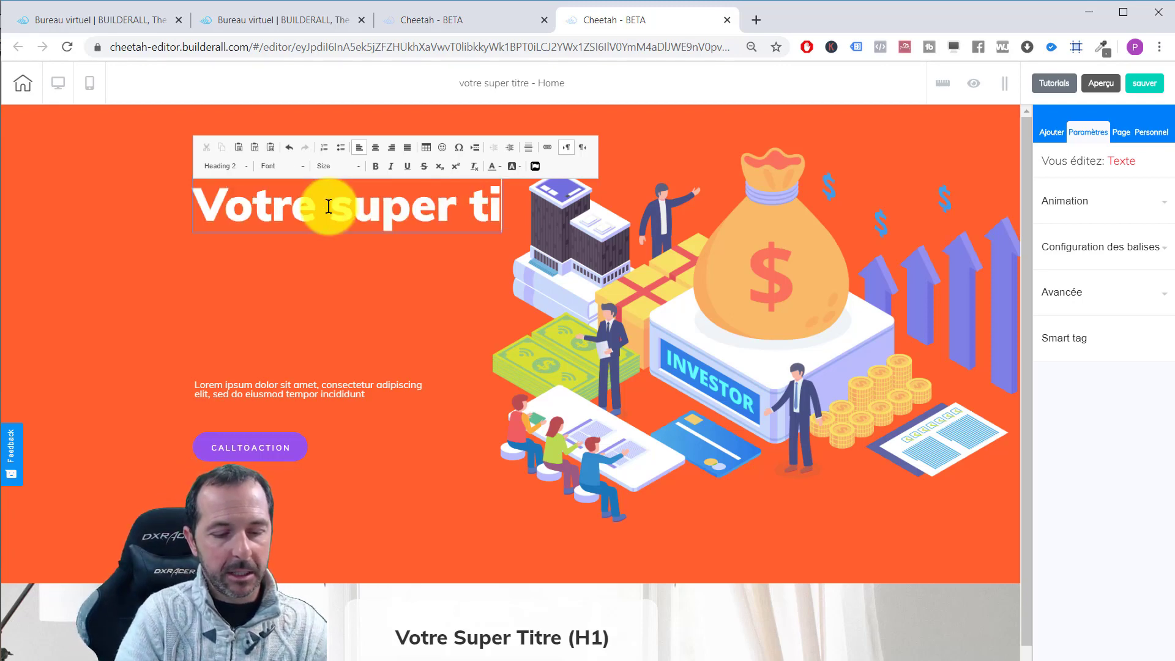
text(tre n°2)
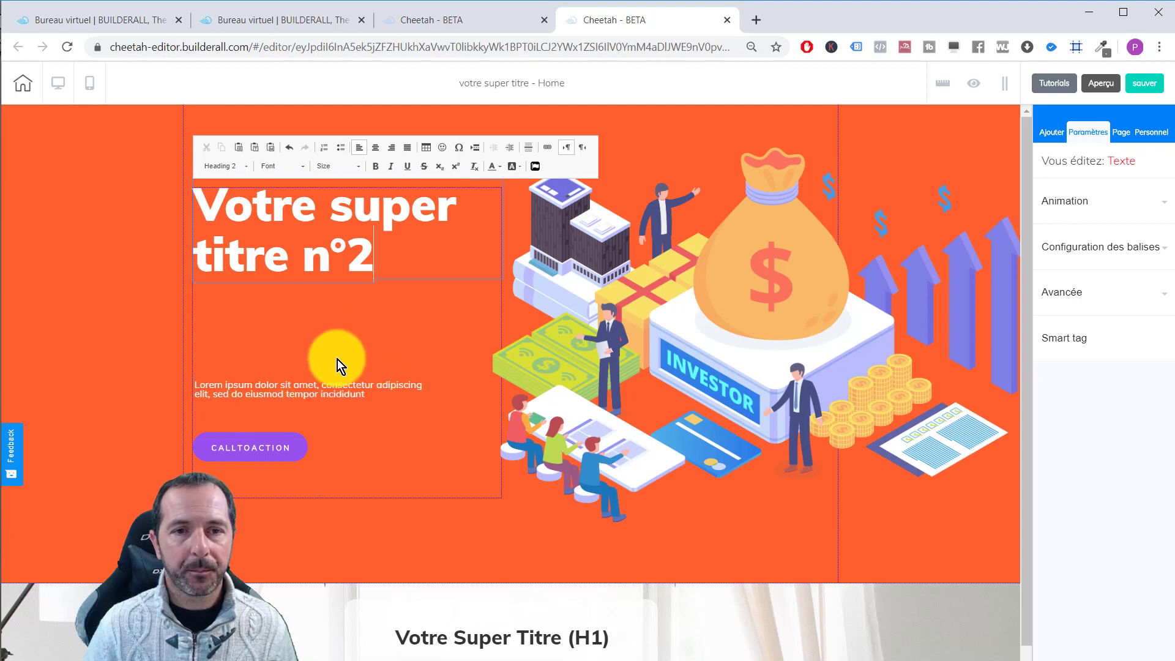
Move the Lorem ipsum text up just below the title and replace its wording with "Votre super Paragraphe".
drag(372, 398, 373, 321)
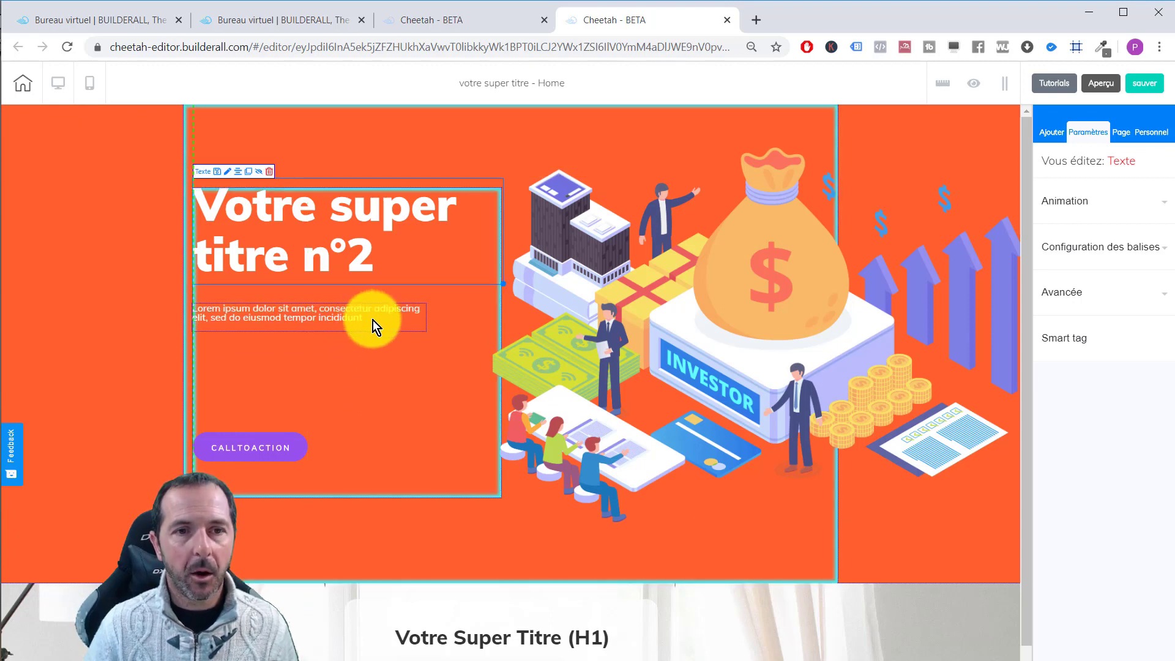
double_click(331, 324)
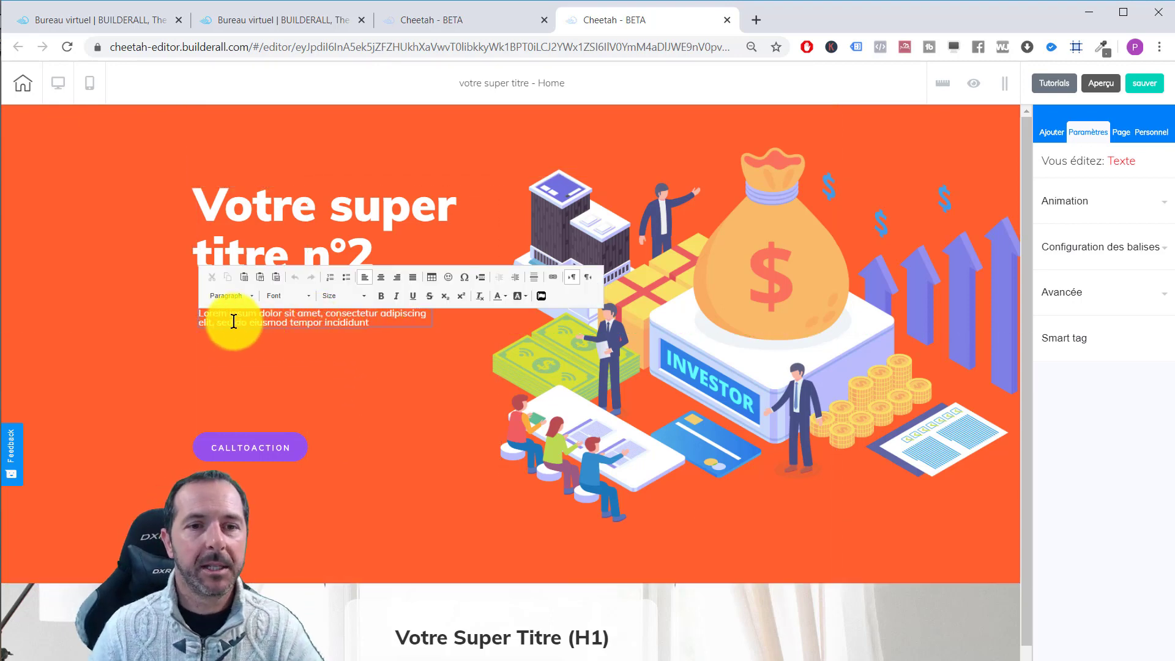
drag(375, 320, 194, 314)
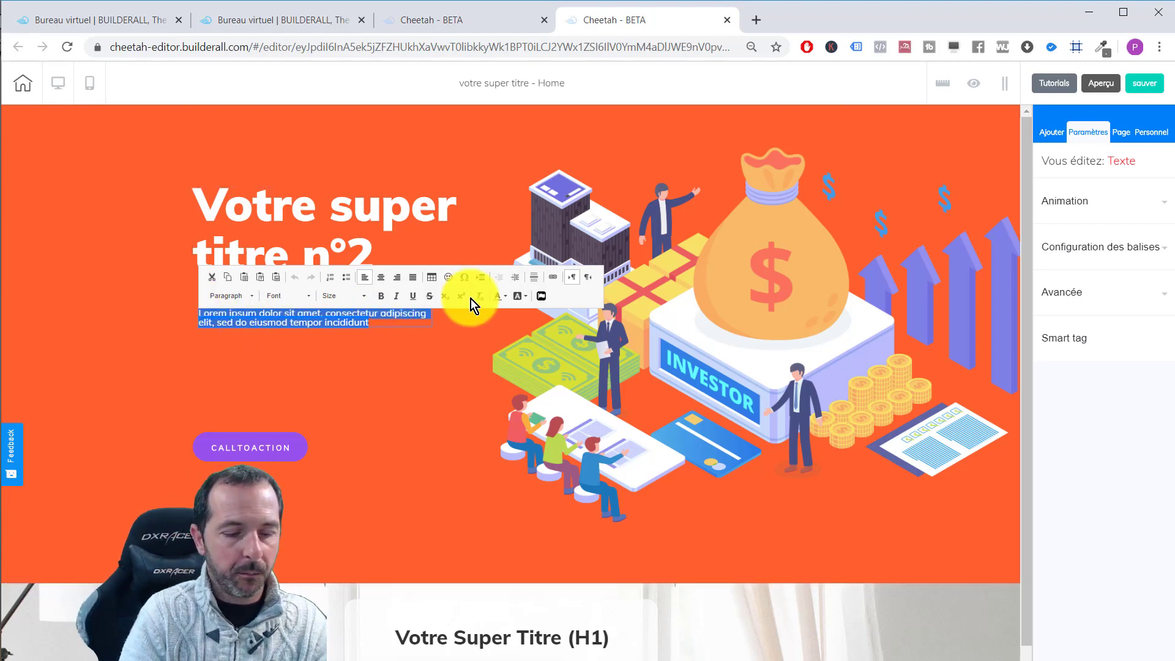
text(Votre super Parago)
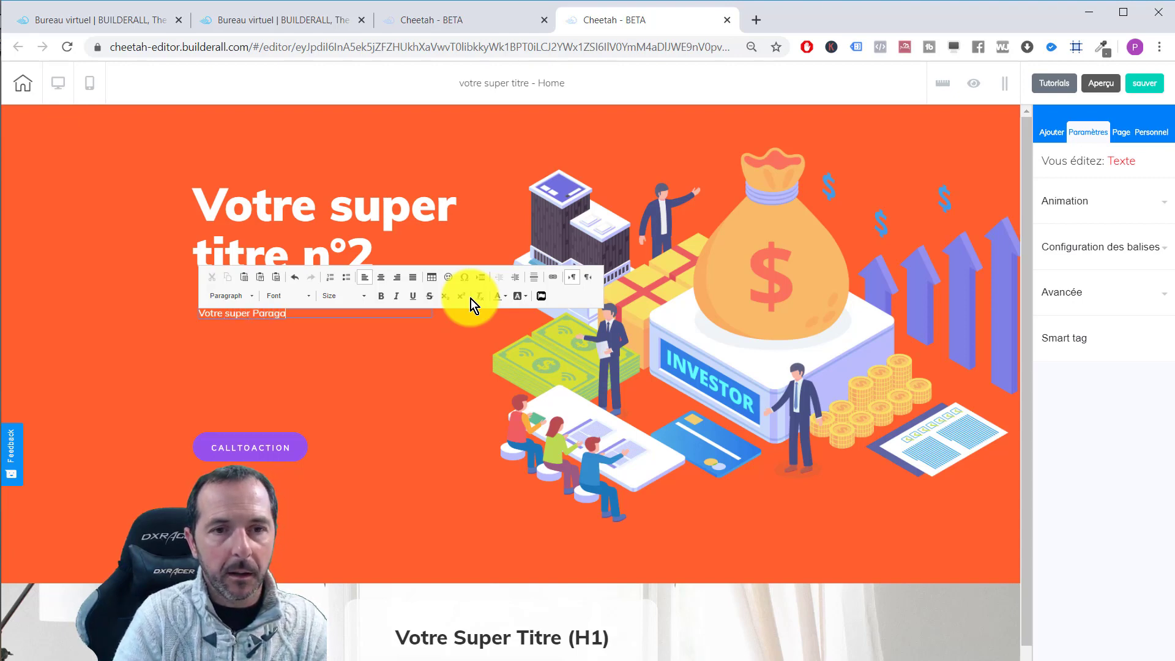
key(BackSpace)
text(raphe)
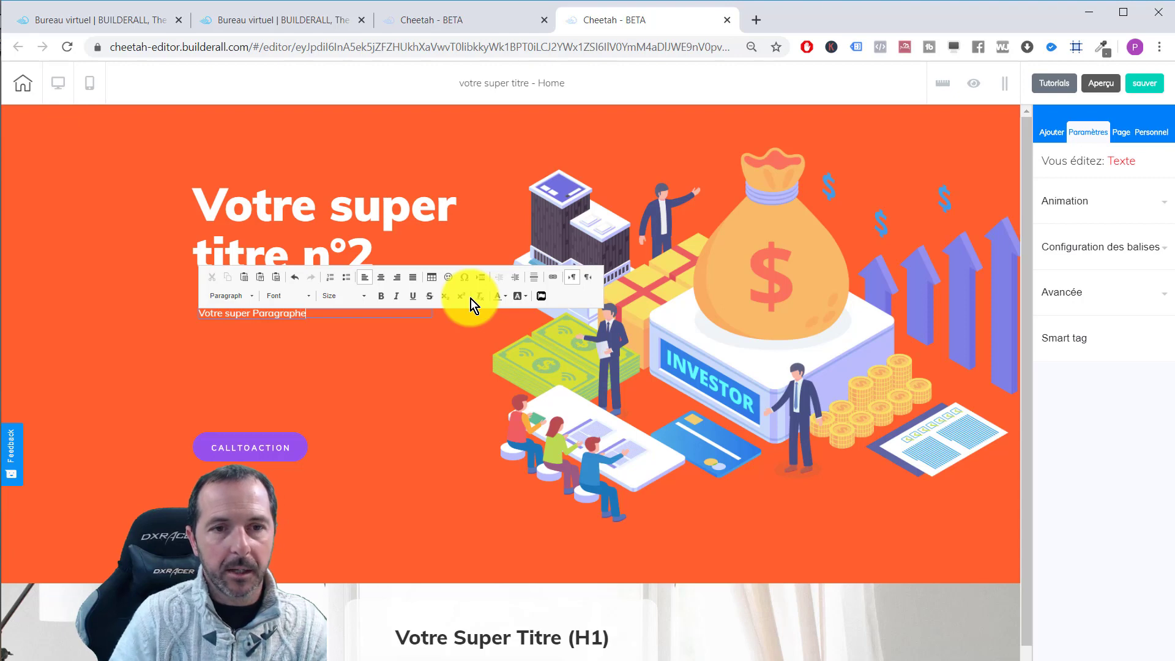
click(303, 344)
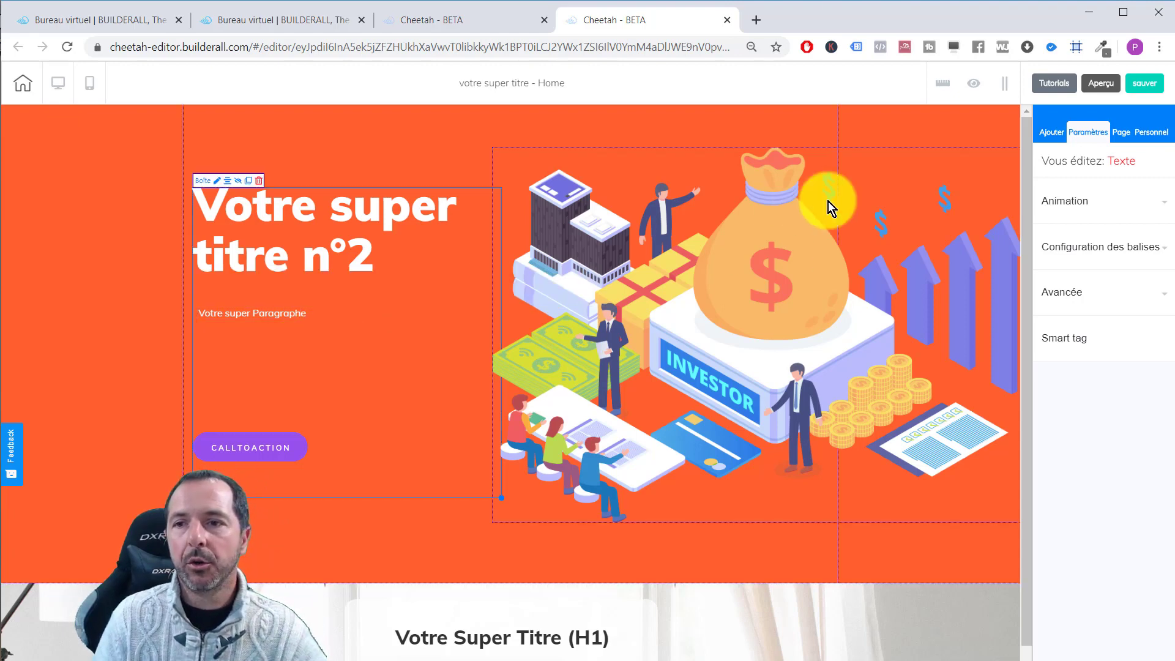
Add a Paragraphe text element to the orange panel's box, aligned just below the existing paragraph.
click(1050, 131)
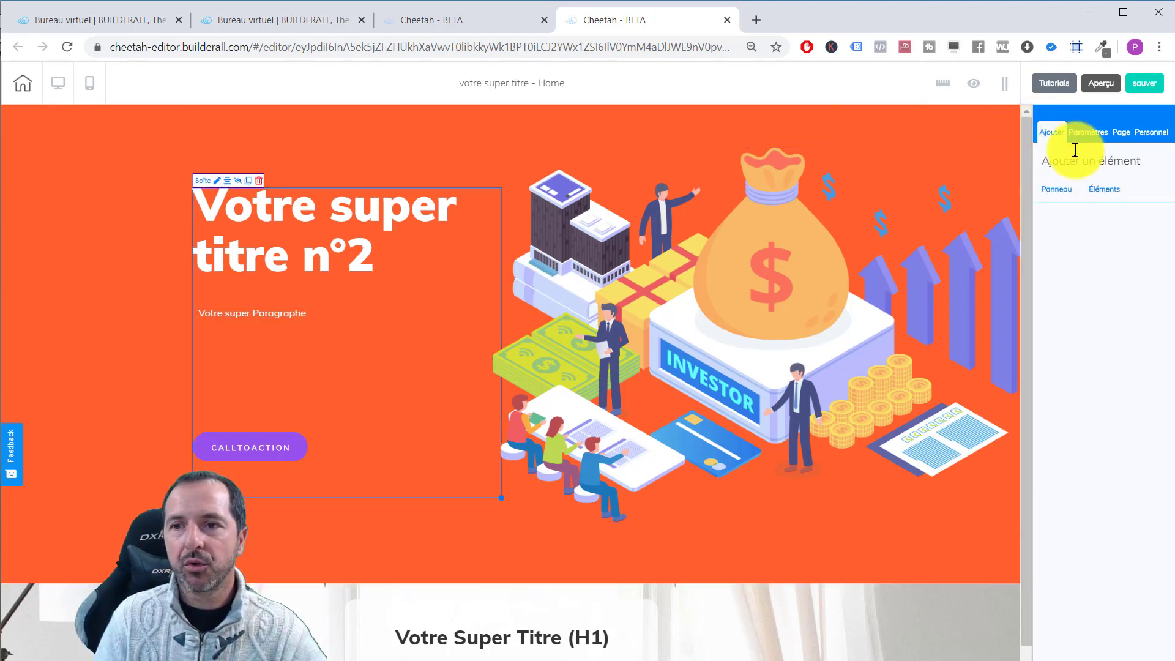
click(1105, 188)
click(1132, 257)
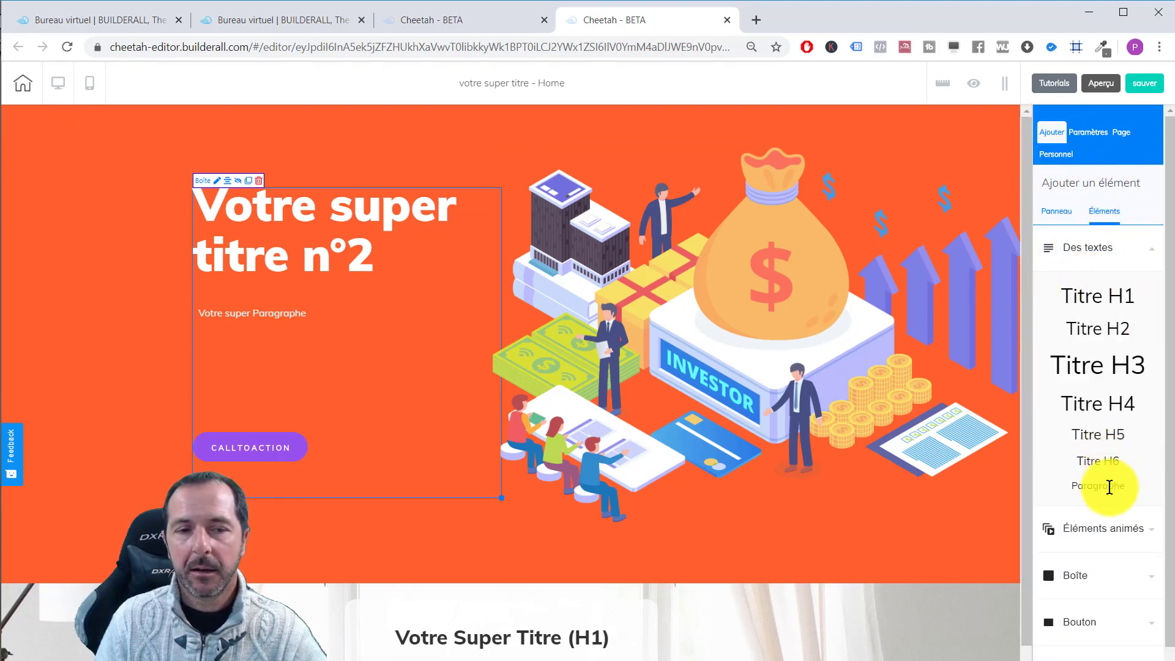
drag(1110, 486, 303, 380)
mouse_move(211, 334)
mouse_down()
mouse_move(242, 347)
mouse_move(226, 340)
mouse_up()
Replace the text of the newly added paragraph element with "Votre super paragraphe".
double_click(230, 339)
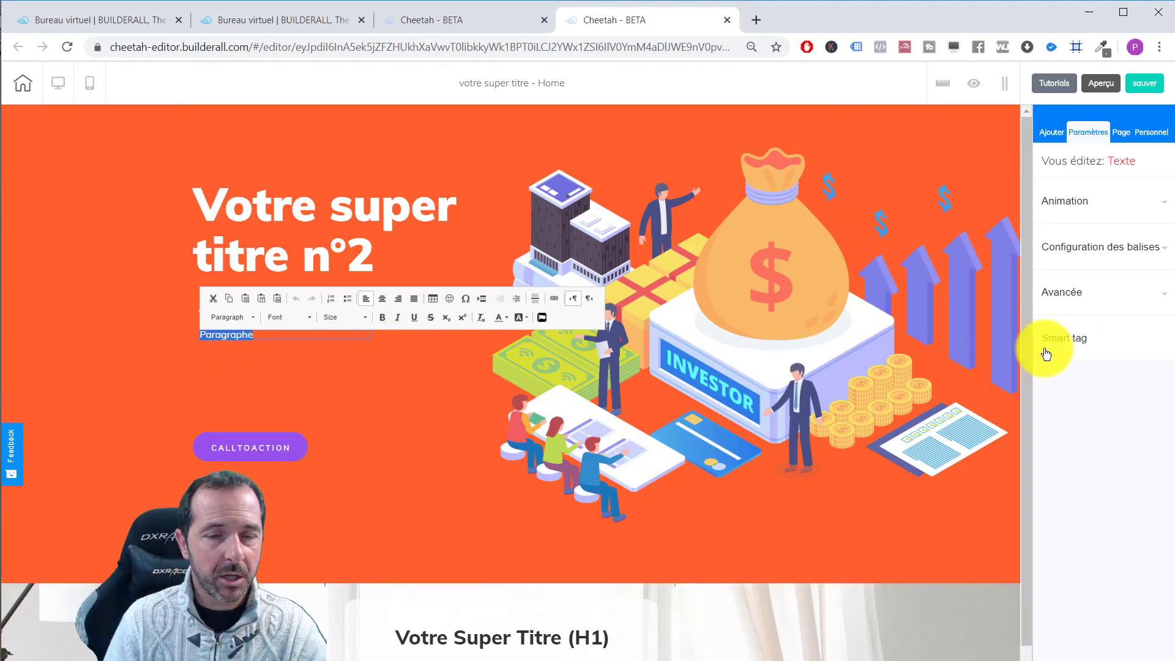
click(226, 336)
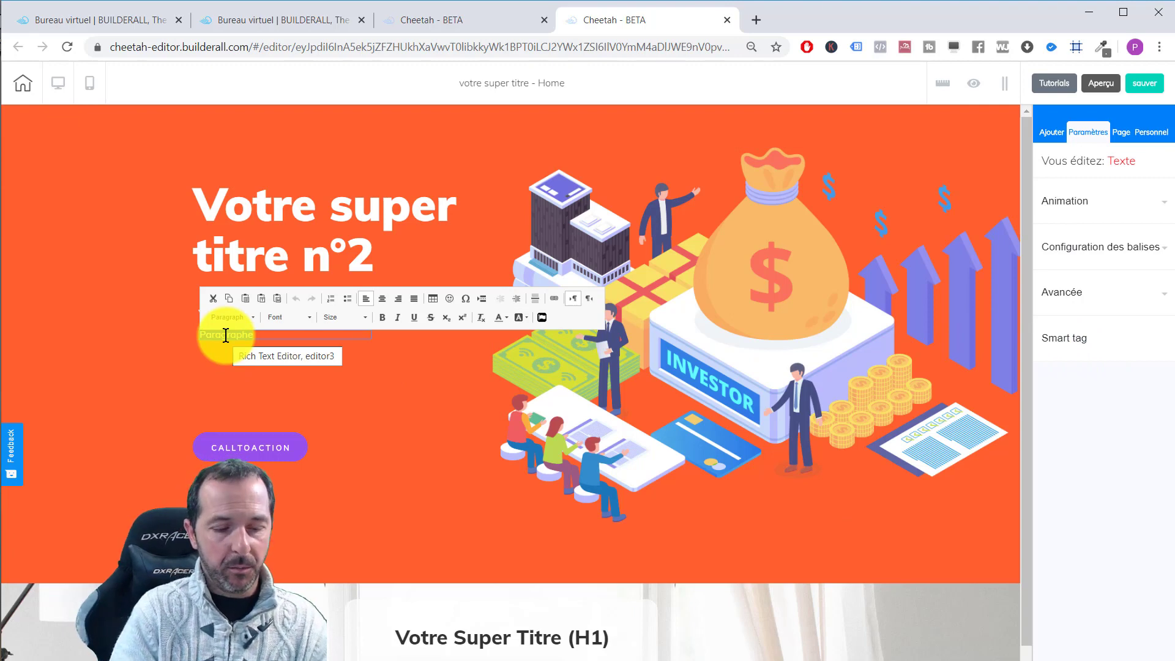
key(BackSpace)
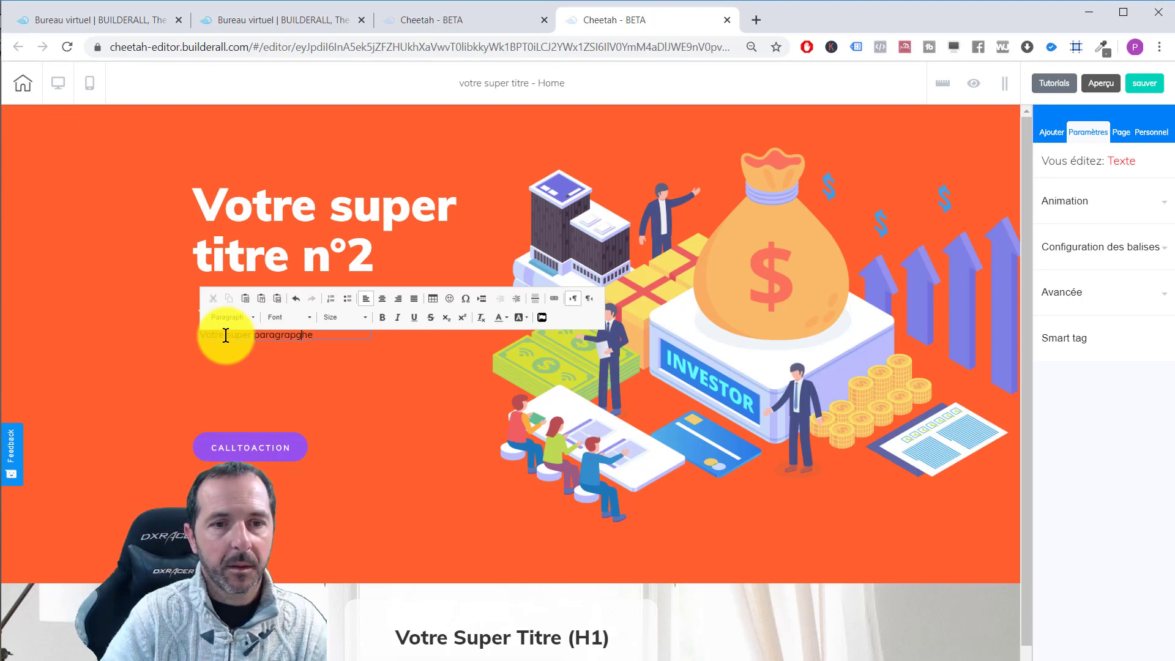
click(288, 376)
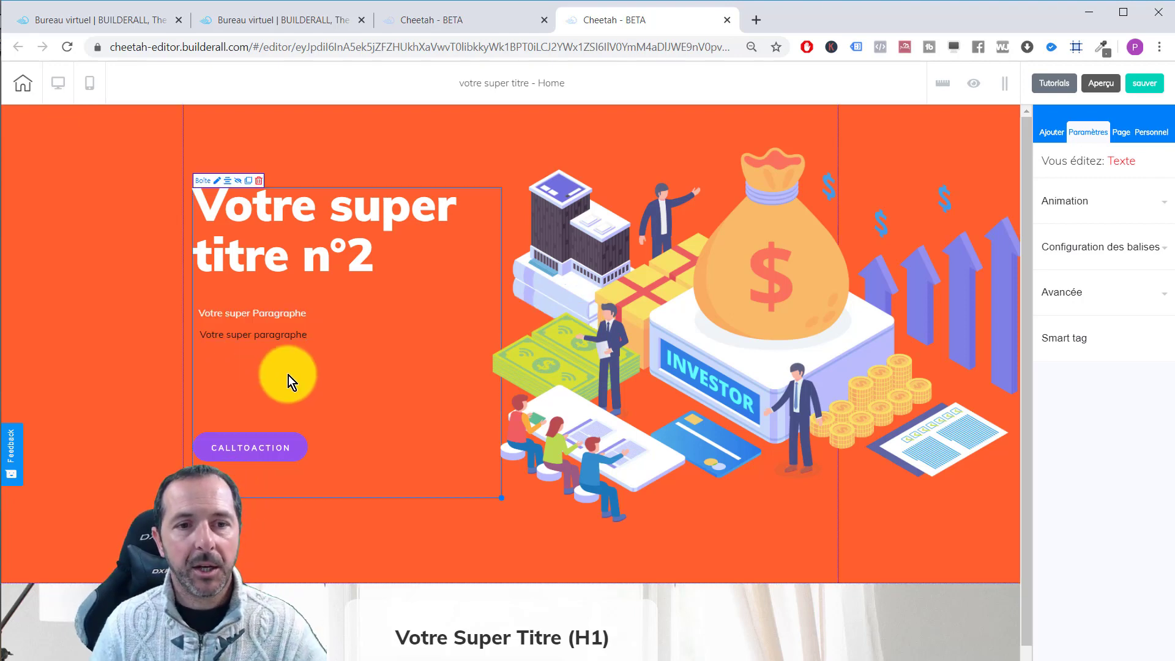
Add the mailing form element with an email field and blue "My Button" button to the orange panel.
click(1052, 132)
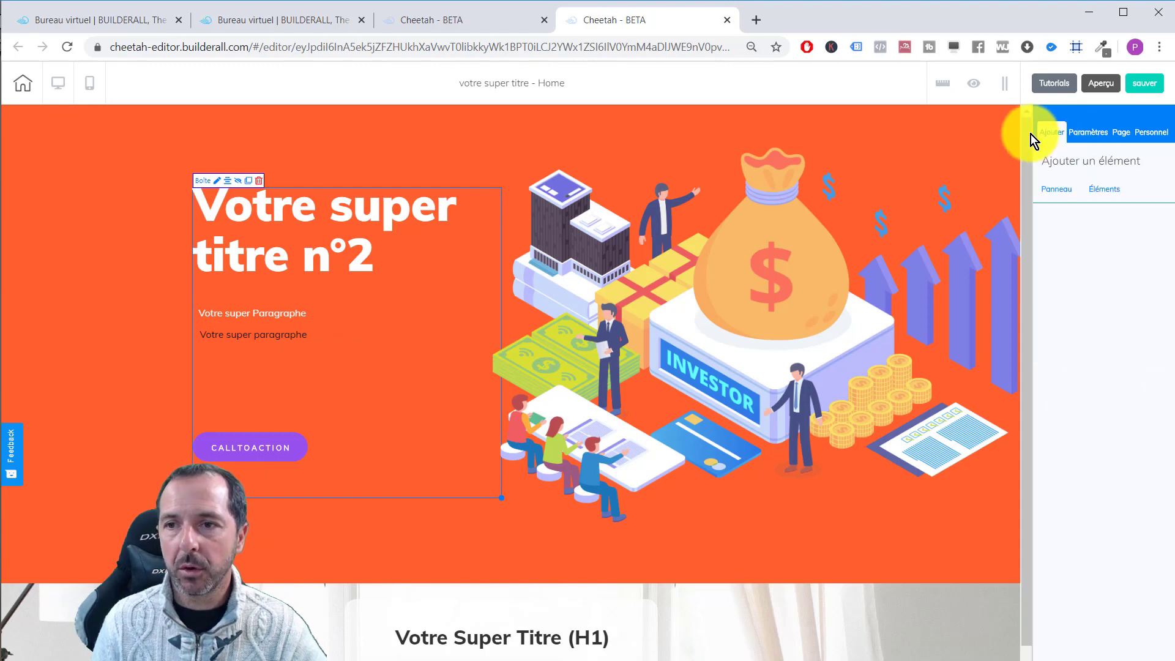
click(1100, 194)
click(1063, 244)
scroll(1120, 399, down, 1)
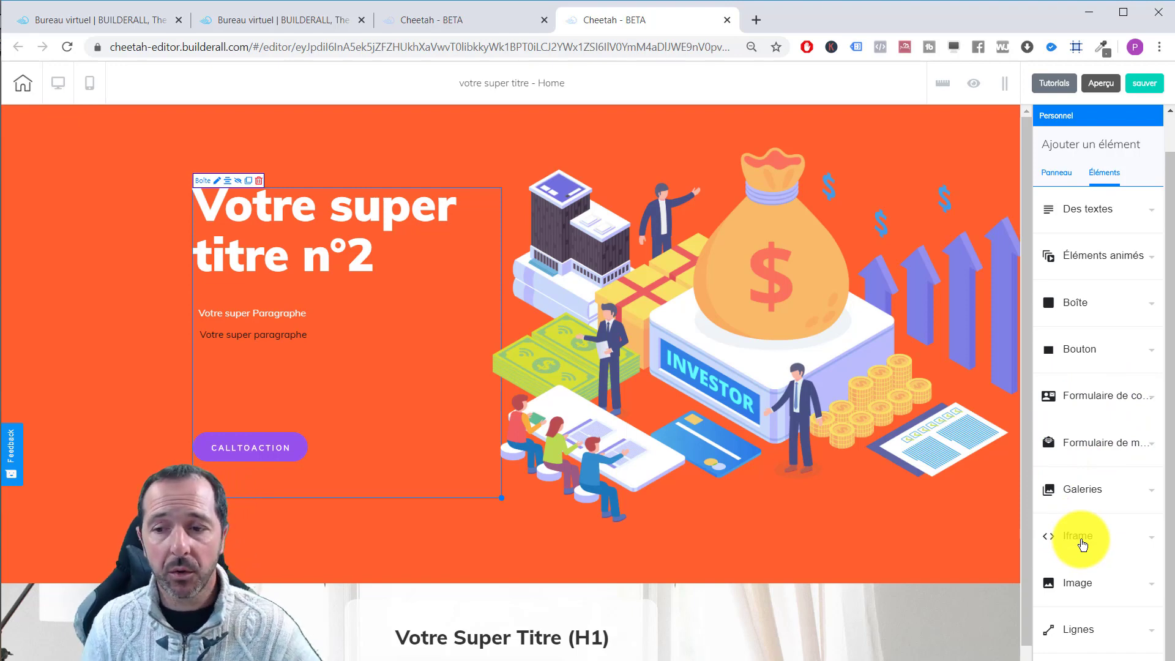
click(1113, 590)
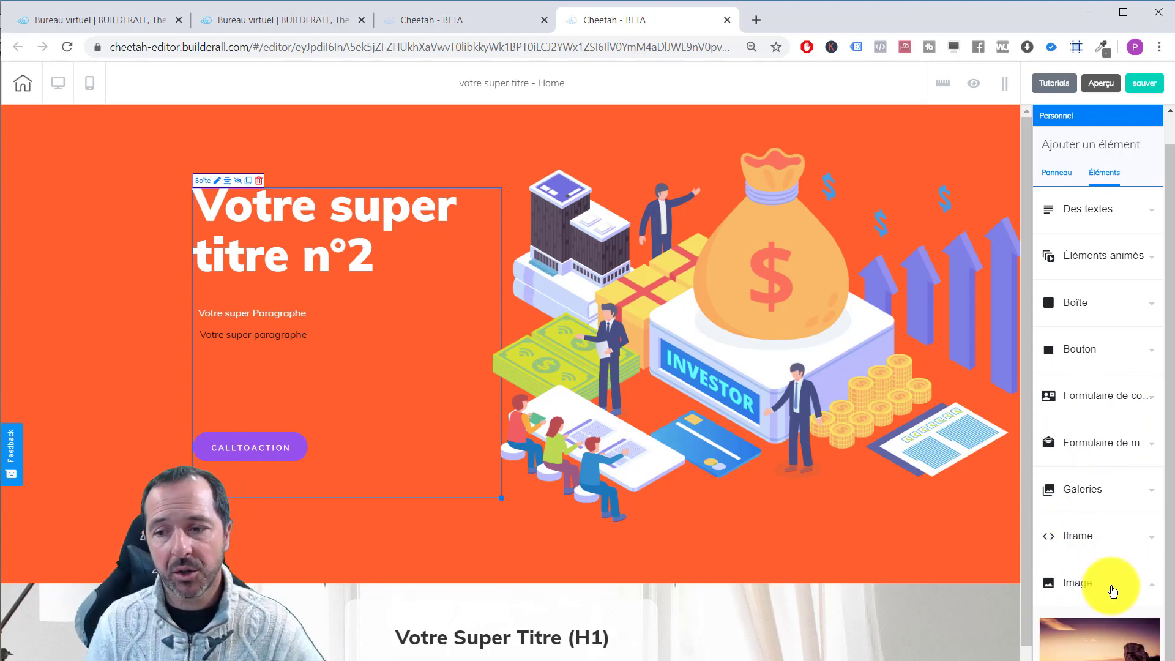
click(1113, 590)
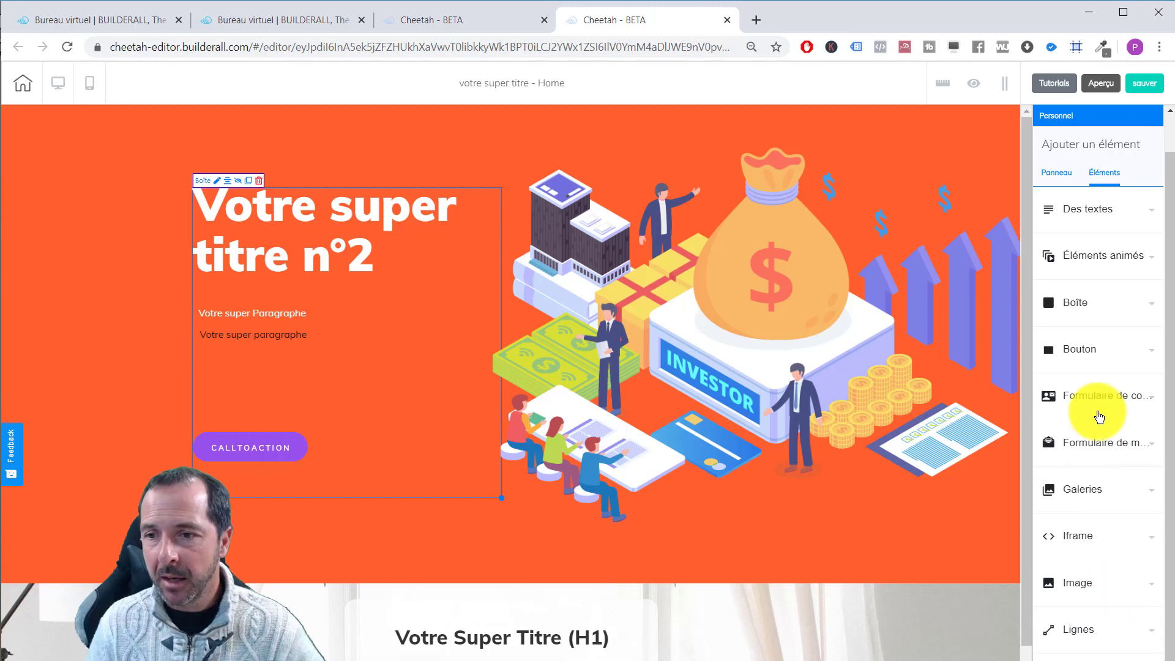
click(1125, 443)
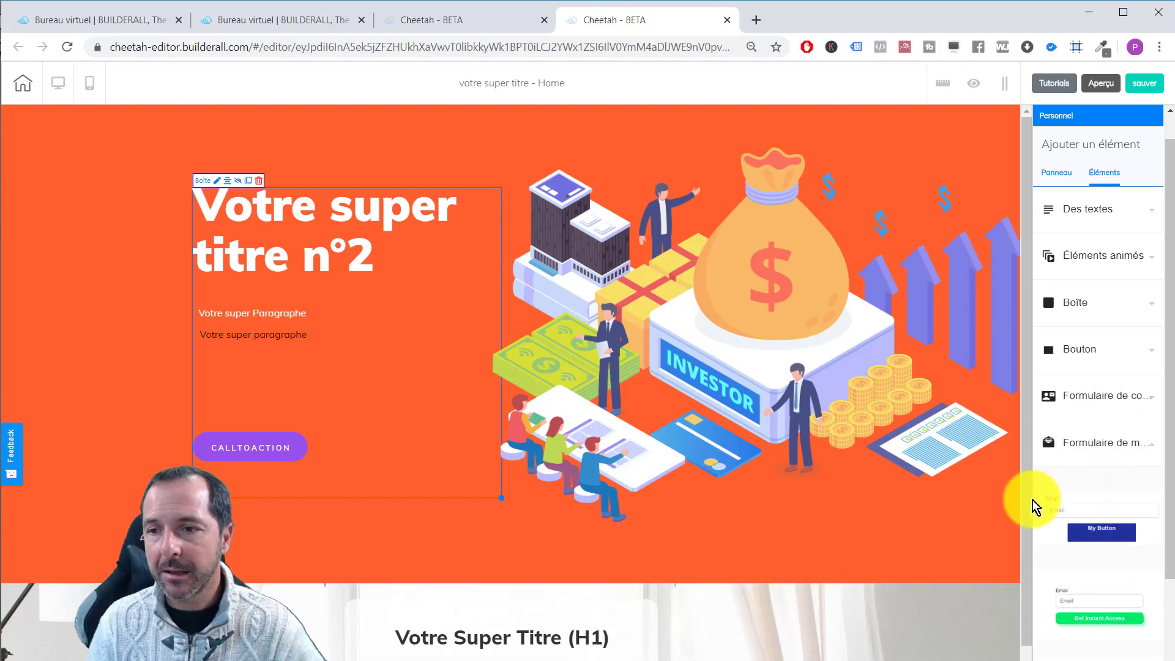
drag(1100, 516, 712, 314)
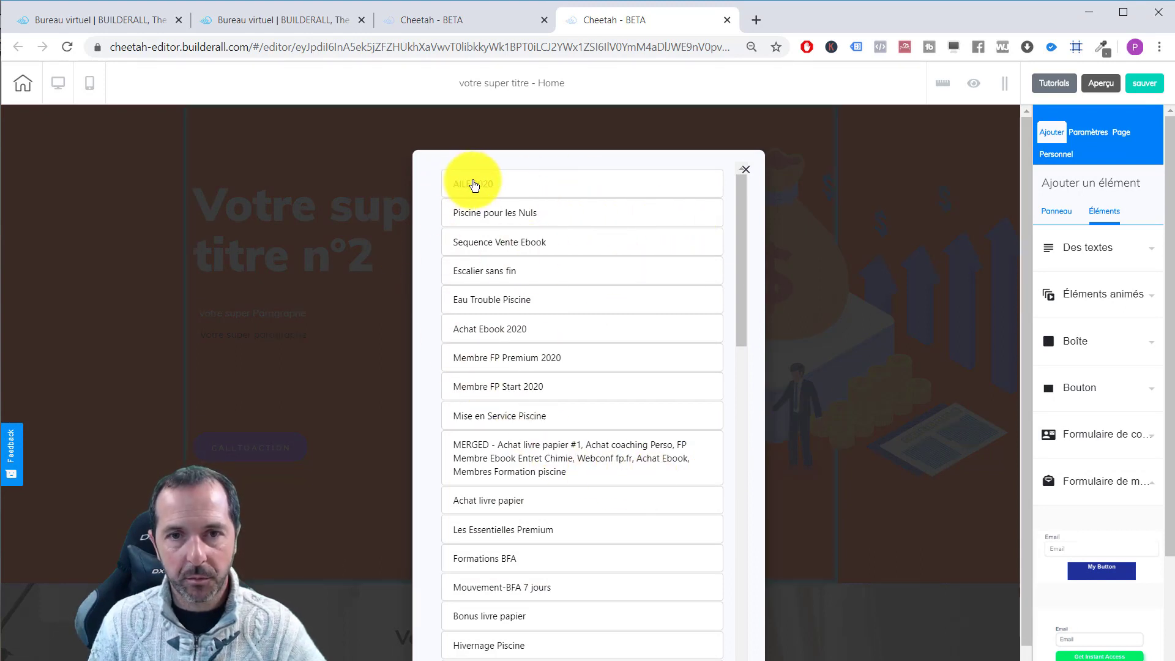
Link the new mailing form to the AILE 2020 list, without creating a new list.
click(467, 184)
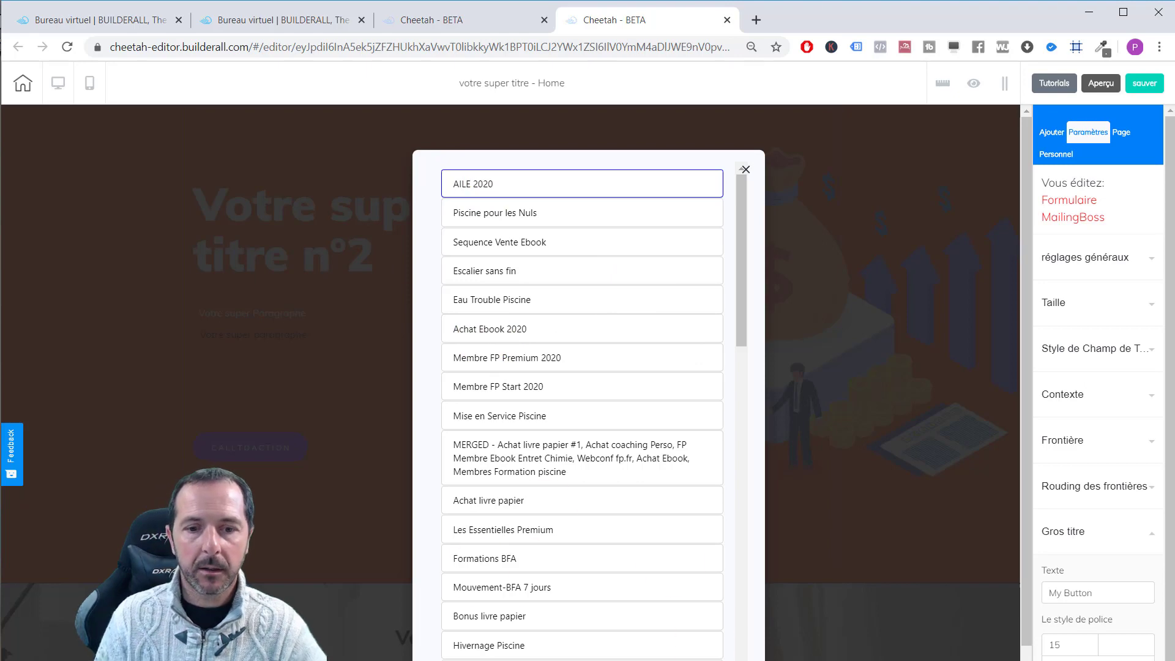
click(514, 659)
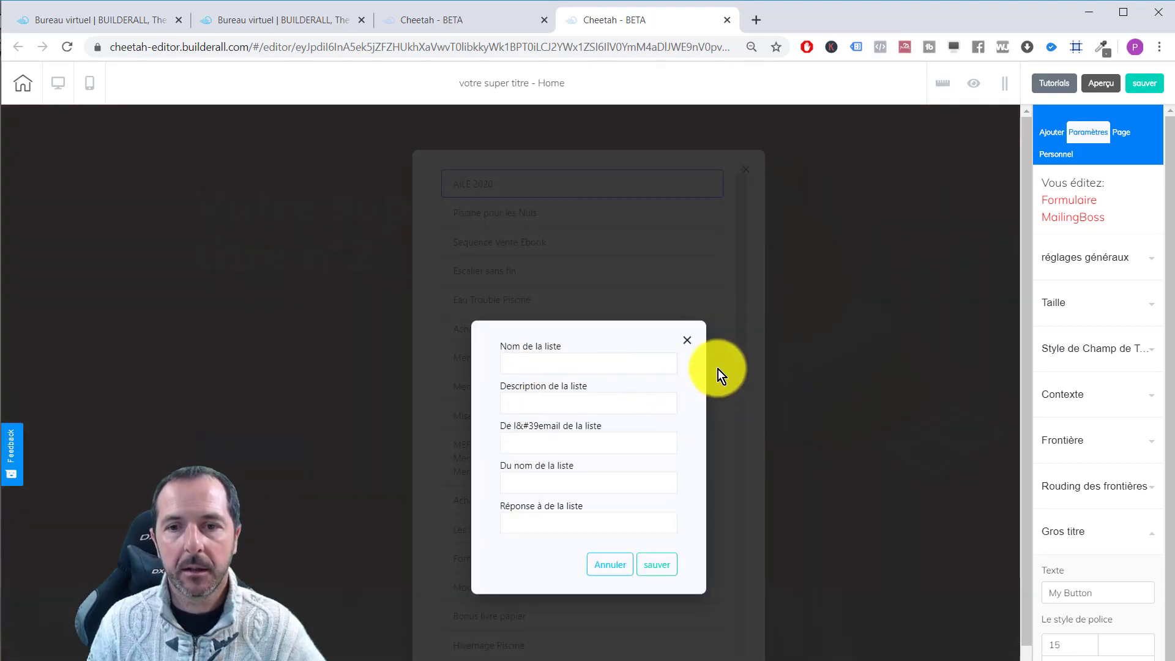
click(699, 341)
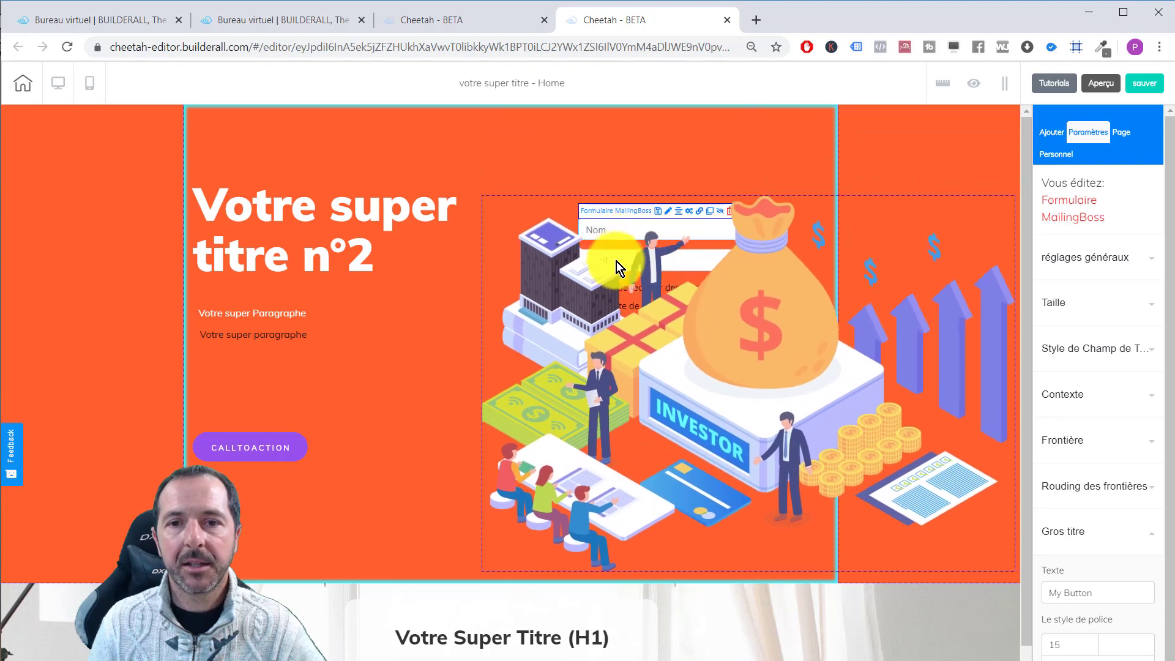
Move the mailing form out from behind the illustration to below the title, and shift the illustration up slightly.
click(612, 224)
drag(609, 211, 545, 155)
drag(721, 319, 724, 284)
drag(556, 153, 333, 307)
drag(640, 278, 667, 208)
click(254, 317)
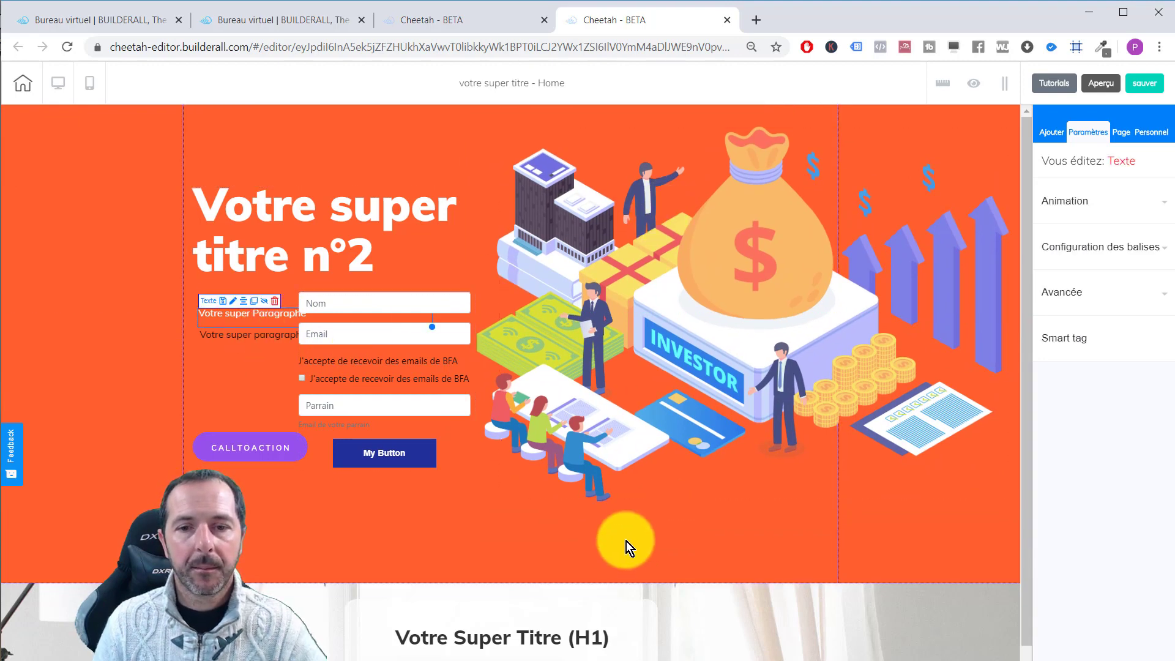
Set the orange panel's size to 1199 and enlarge the text box downward and slightly wider.
click(262, 534)
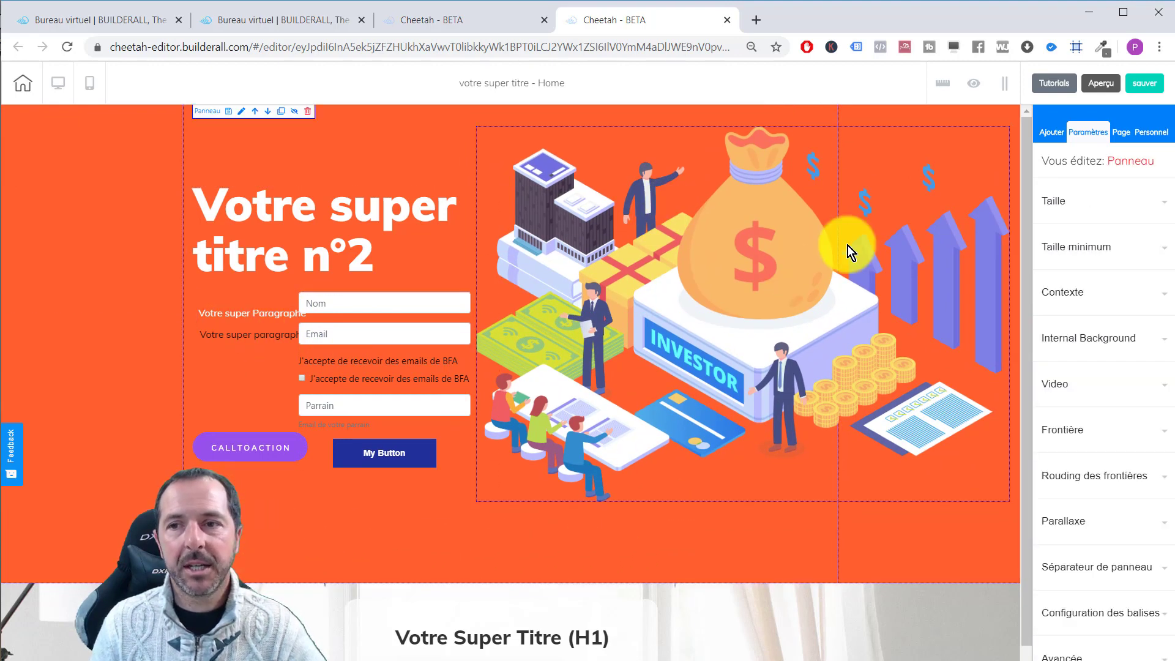
click(1057, 202)
click(1057, 263)
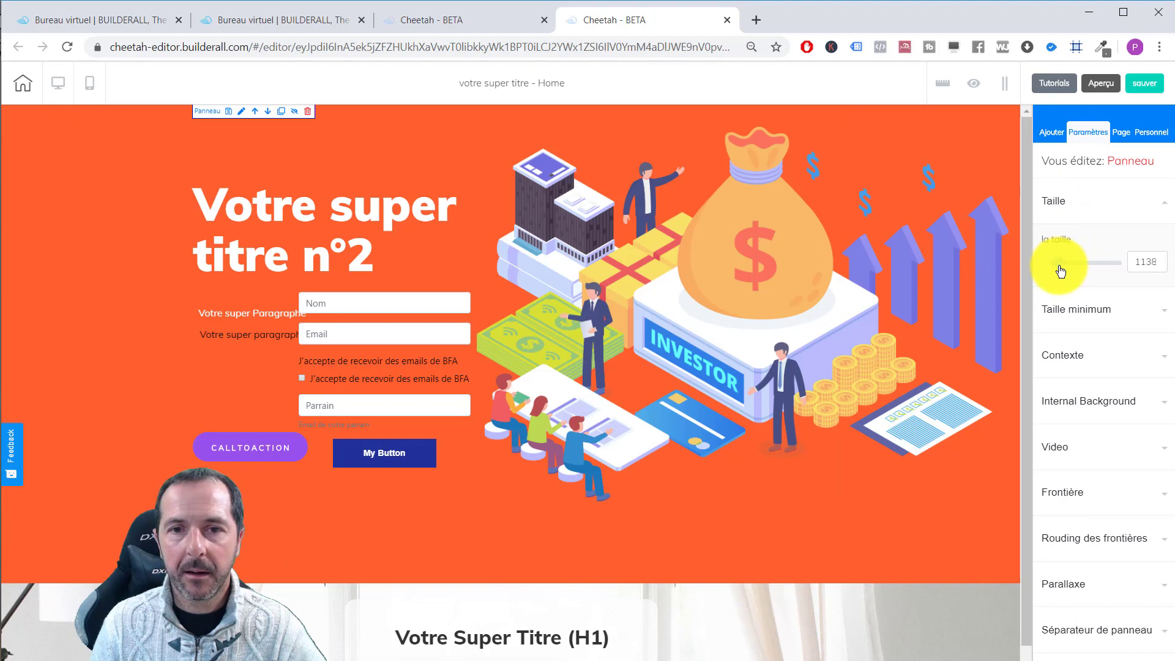
click(456, 496)
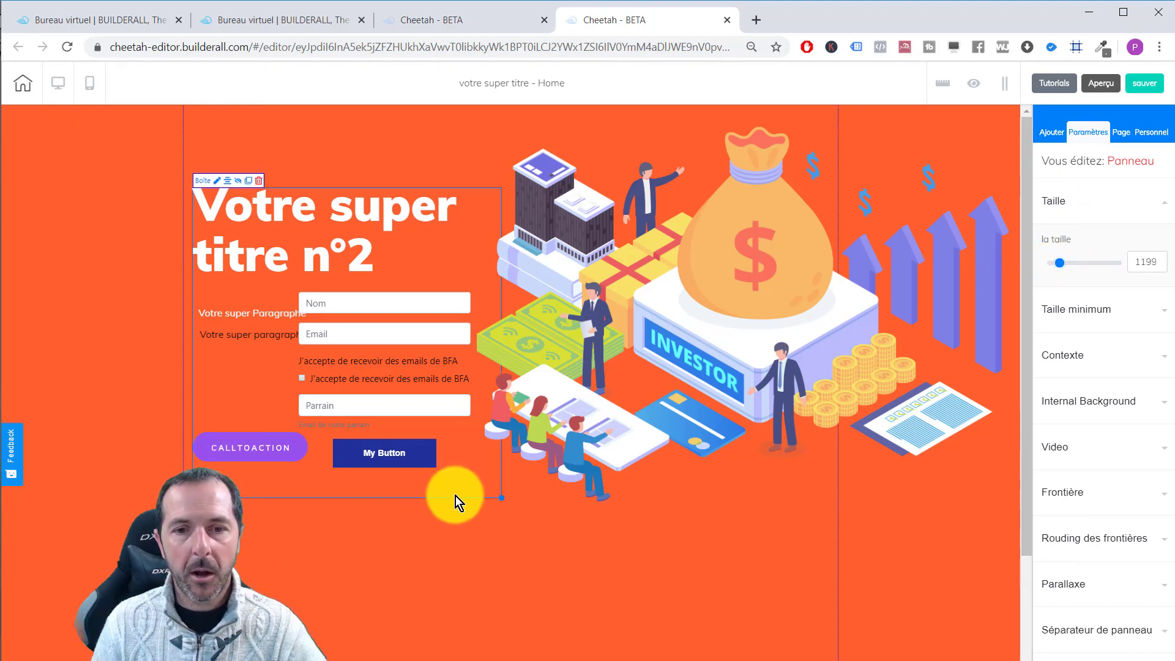
drag(502, 502, 539, 610)
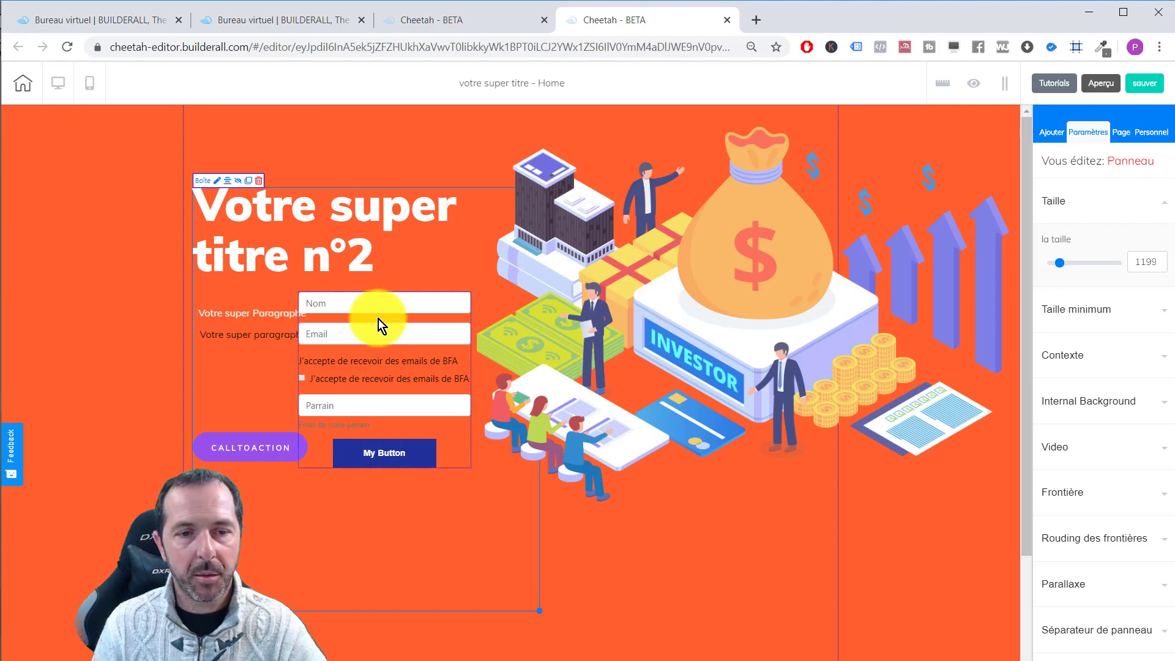
Move the mailing form below the two paragraphs and the CALLTOACTION button below the illustration.
drag(378, 318, 352, 397)
drag(219, 454, 658, 558)
drag(391, 487, 347, 499)
Widen the mailing form and reposition it slightly lower under the paragraphs.
click(399, 547)
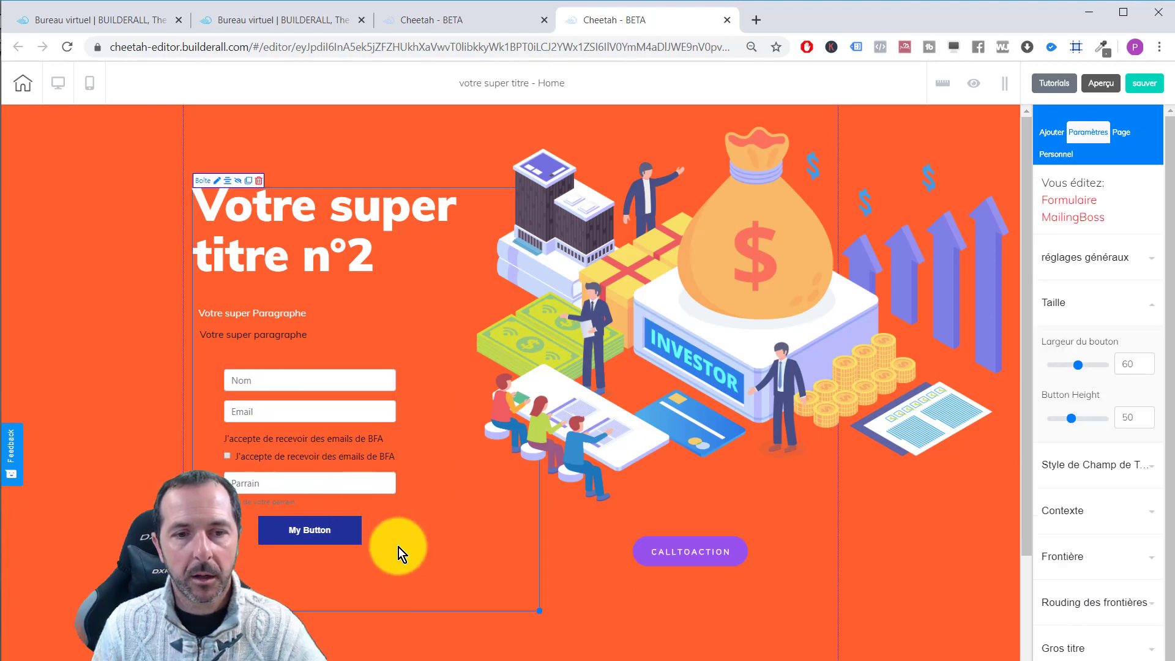
click(391, 542)
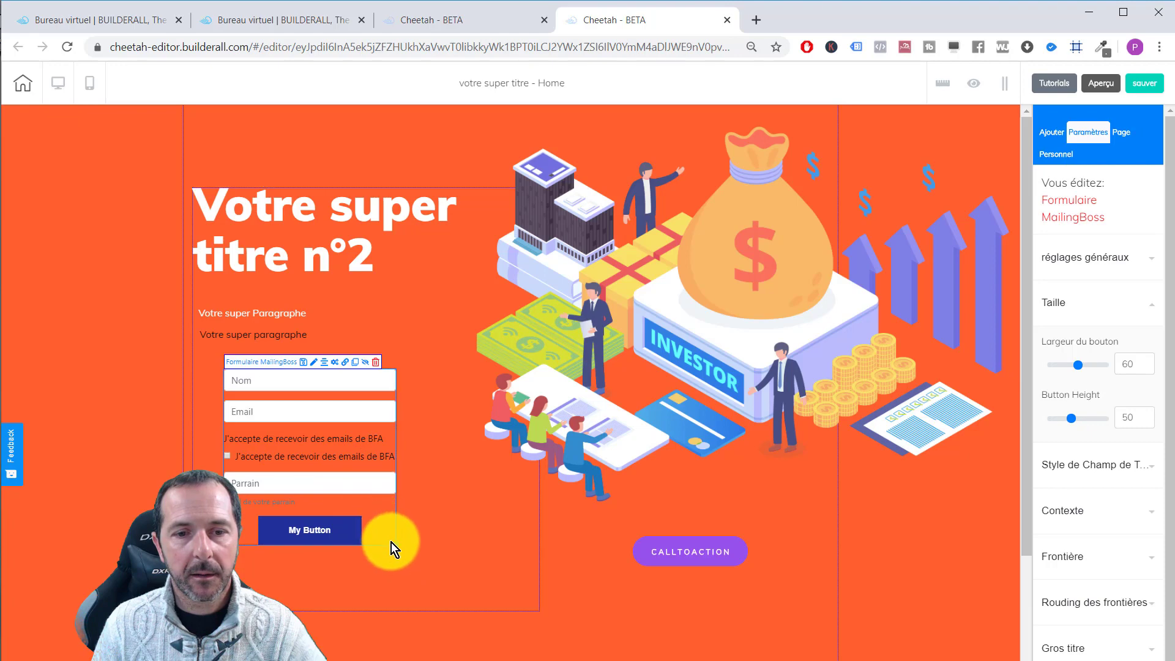
drag(401, 545, 475, 541)
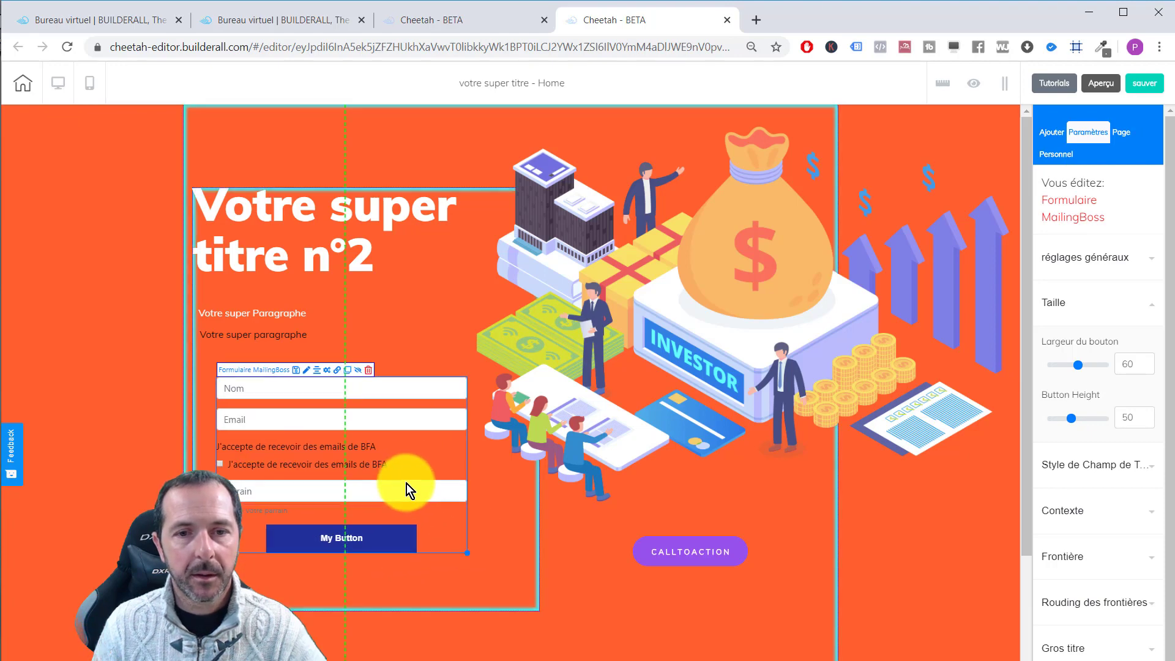
drag(404, 494, 412, 497)
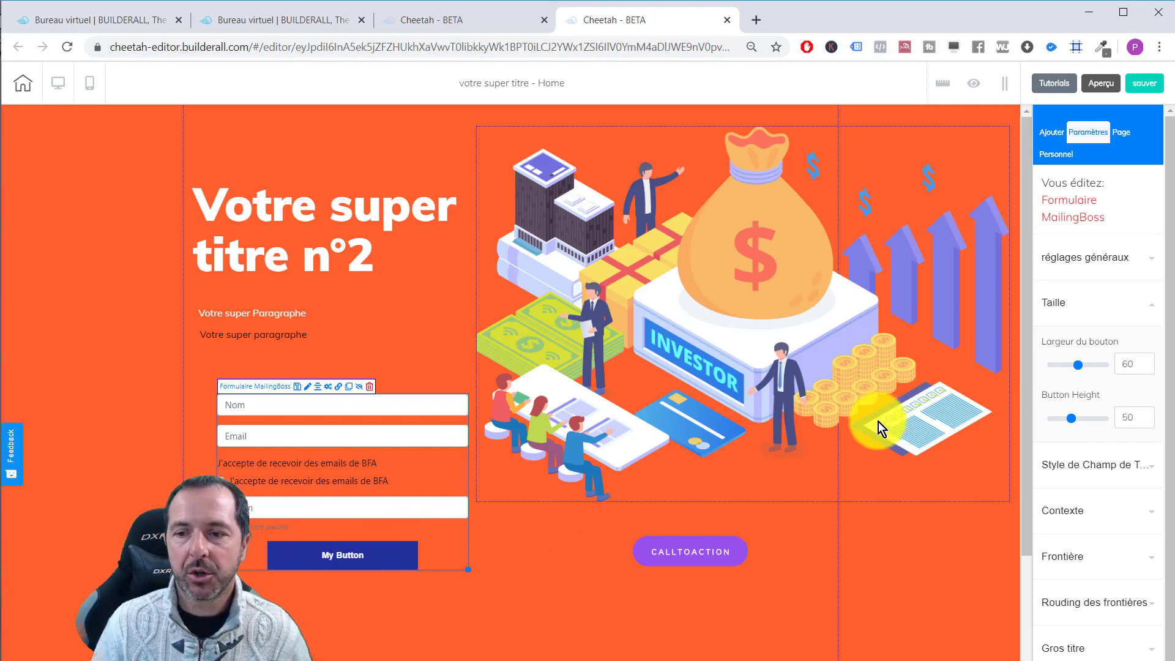
click(1091, 465)
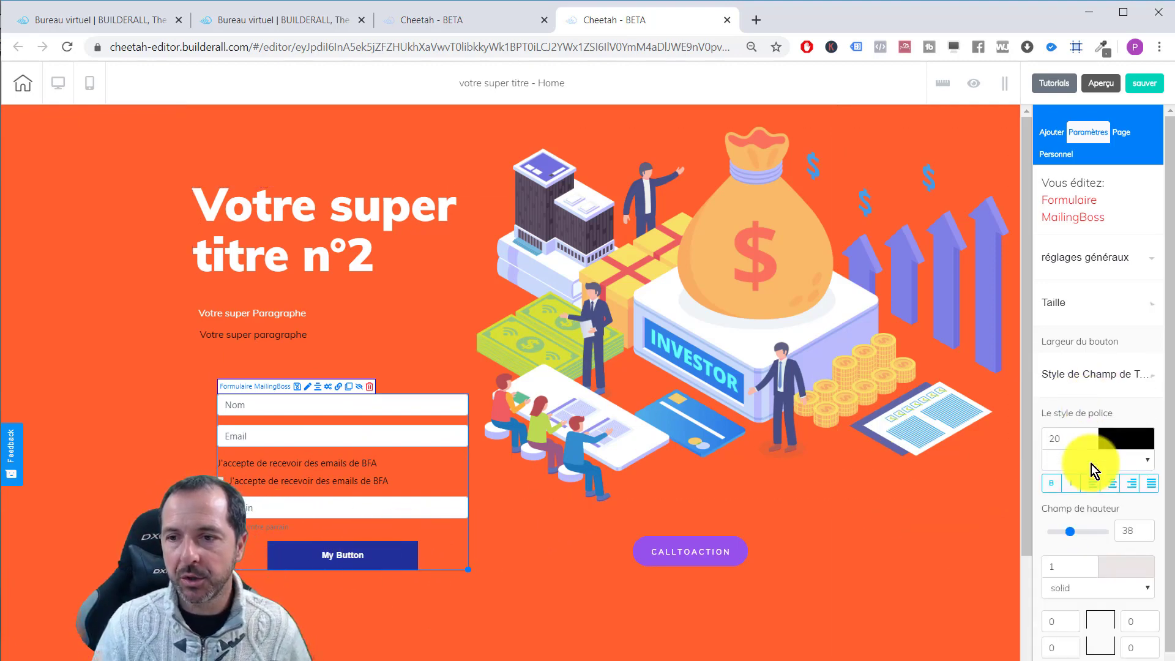
click(1088, 257)
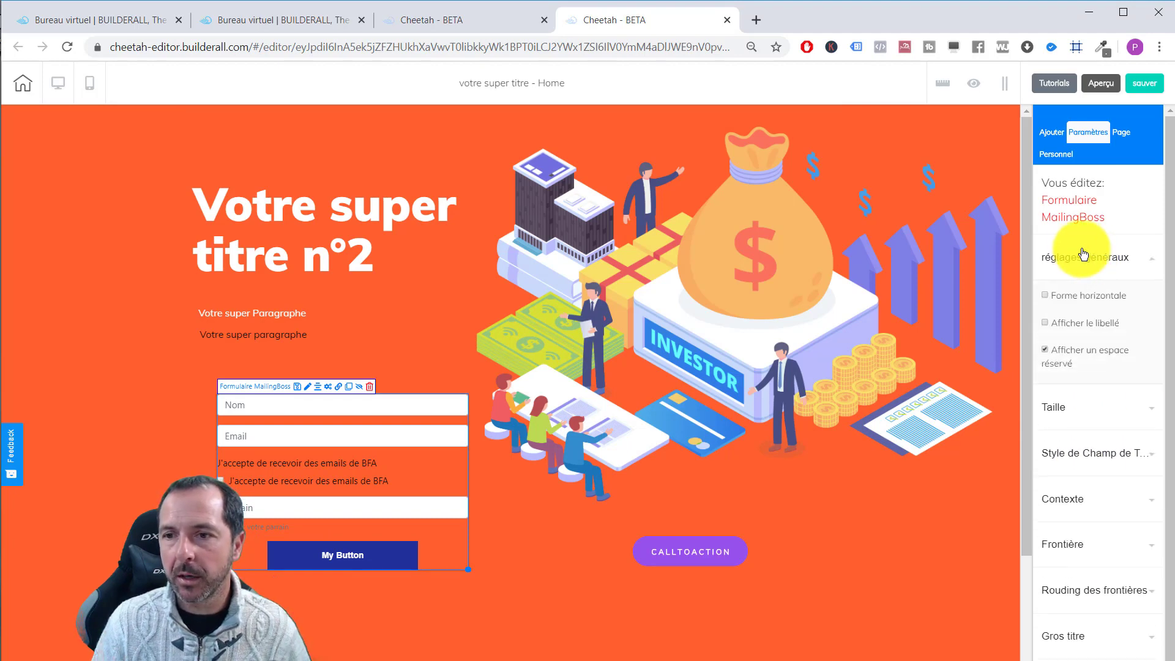
click(1089, 258)
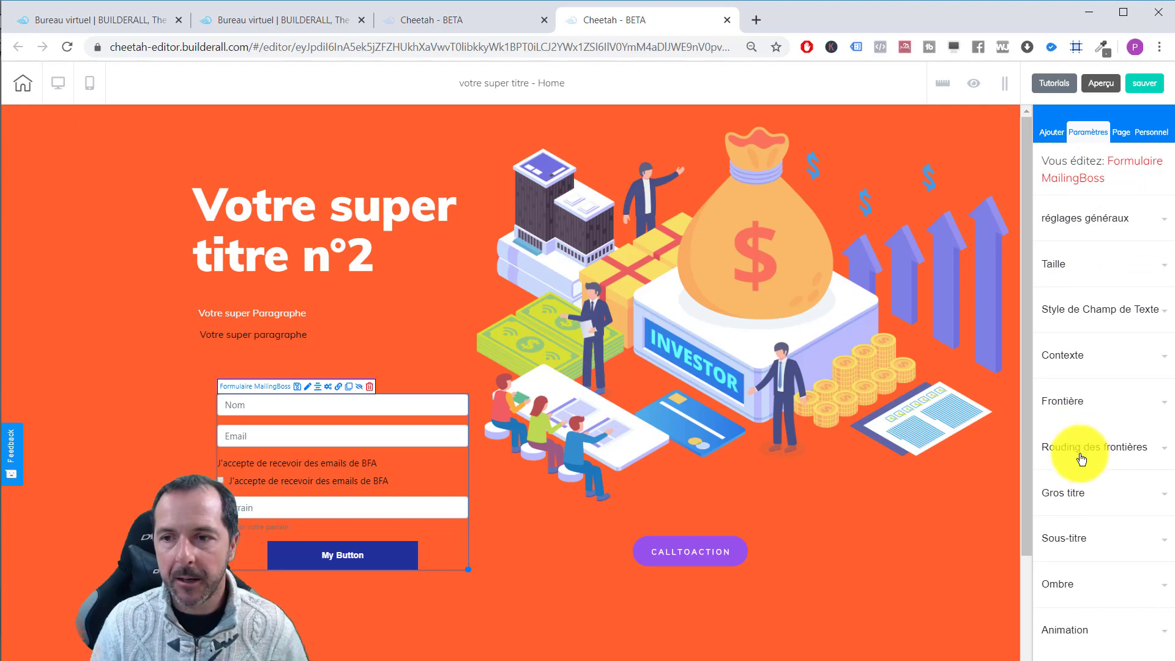
Change the mailing form's button text to "Je valide ici".
click(1075, 493)
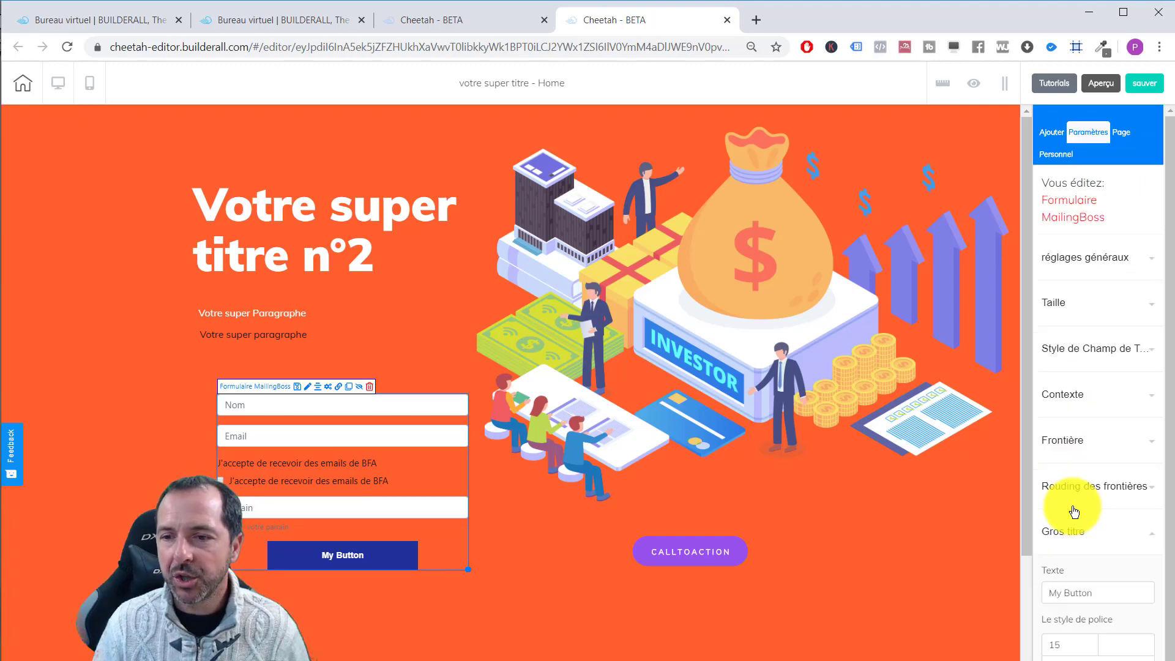
click(1083, 593)
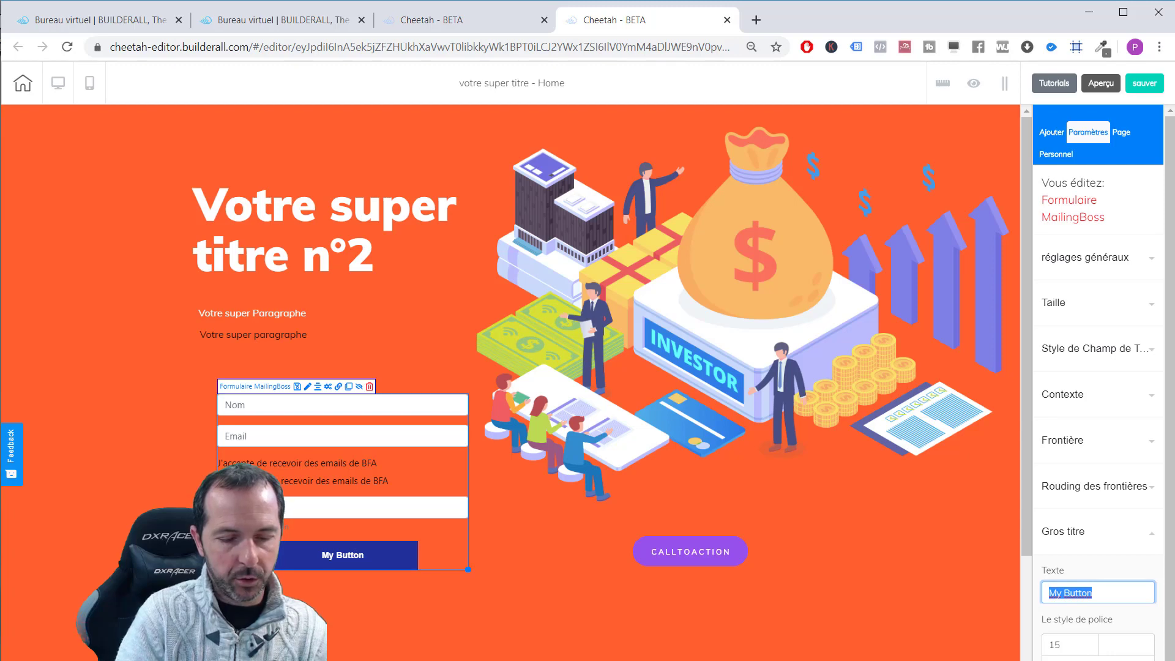
text(Je)
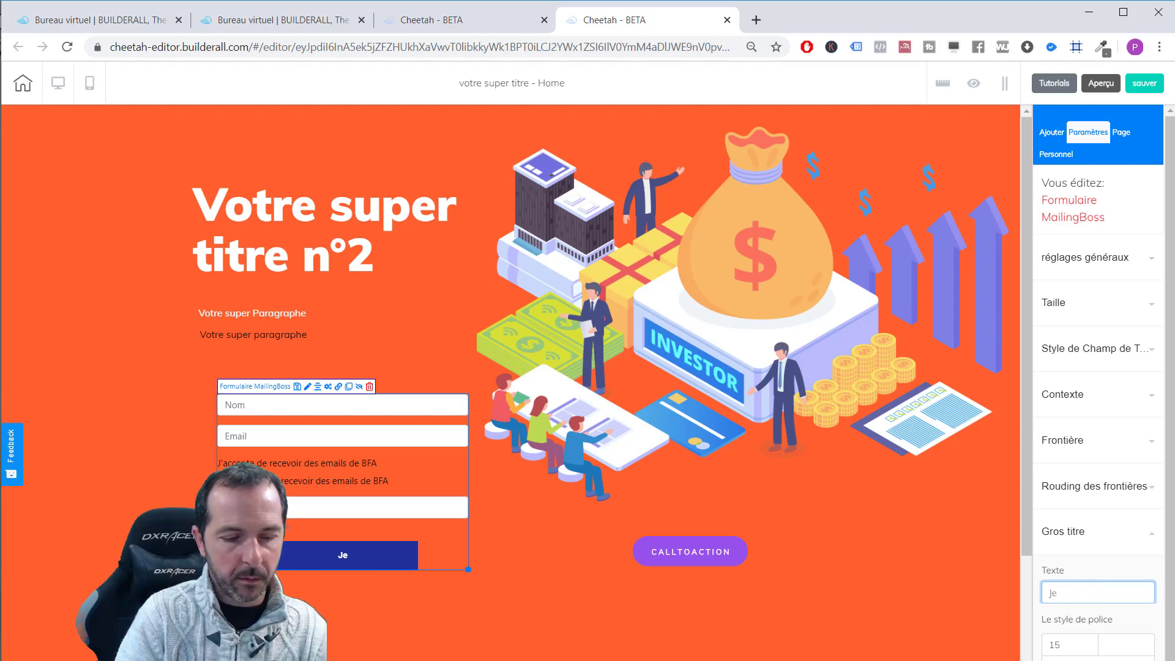
text( m'ins)
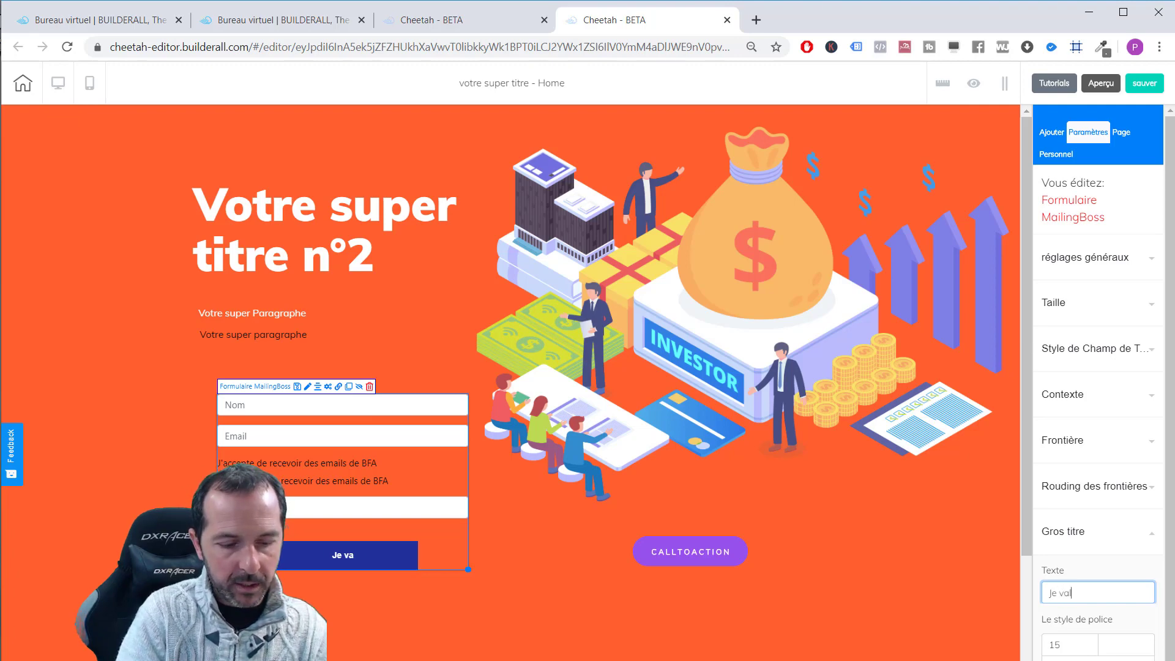
text( ici)
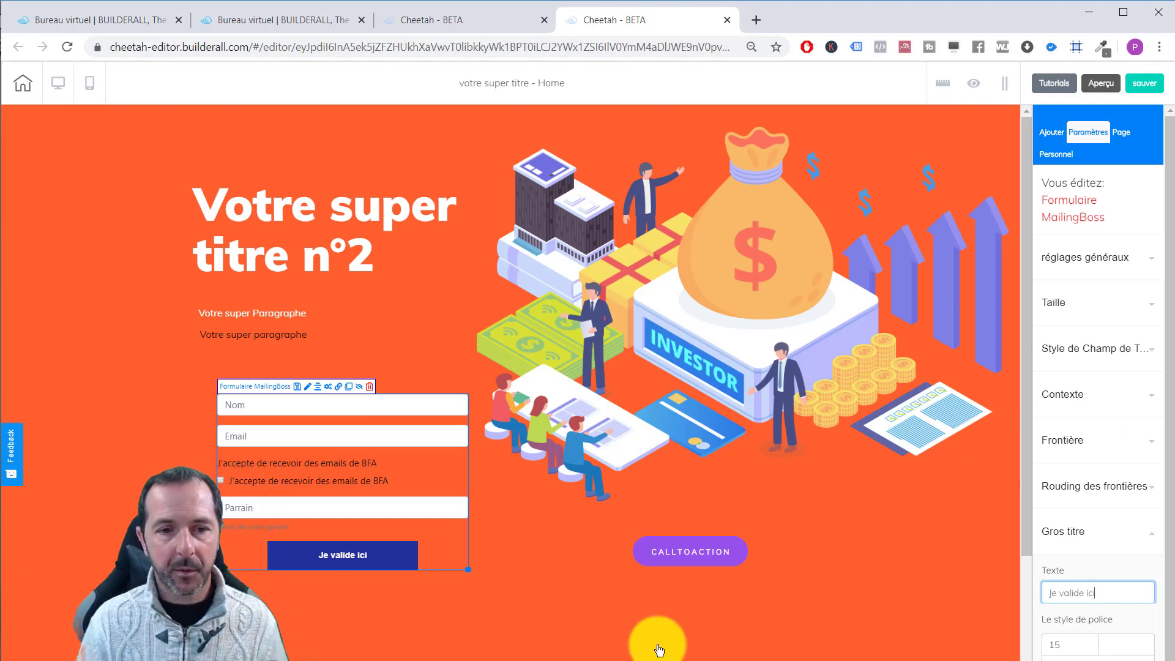
click(589, 575)
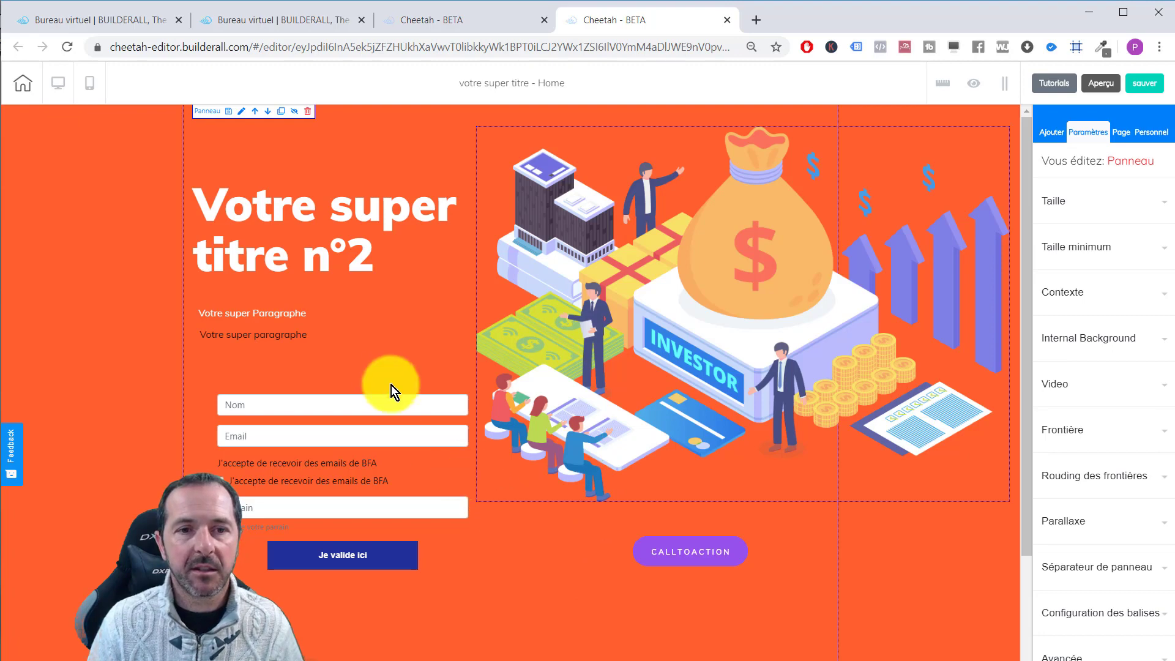
Nudge the CALLTOACTION button down beneath the illustration and shift the paragraphs inward above the form.
drag(699, 554, 678, 567)
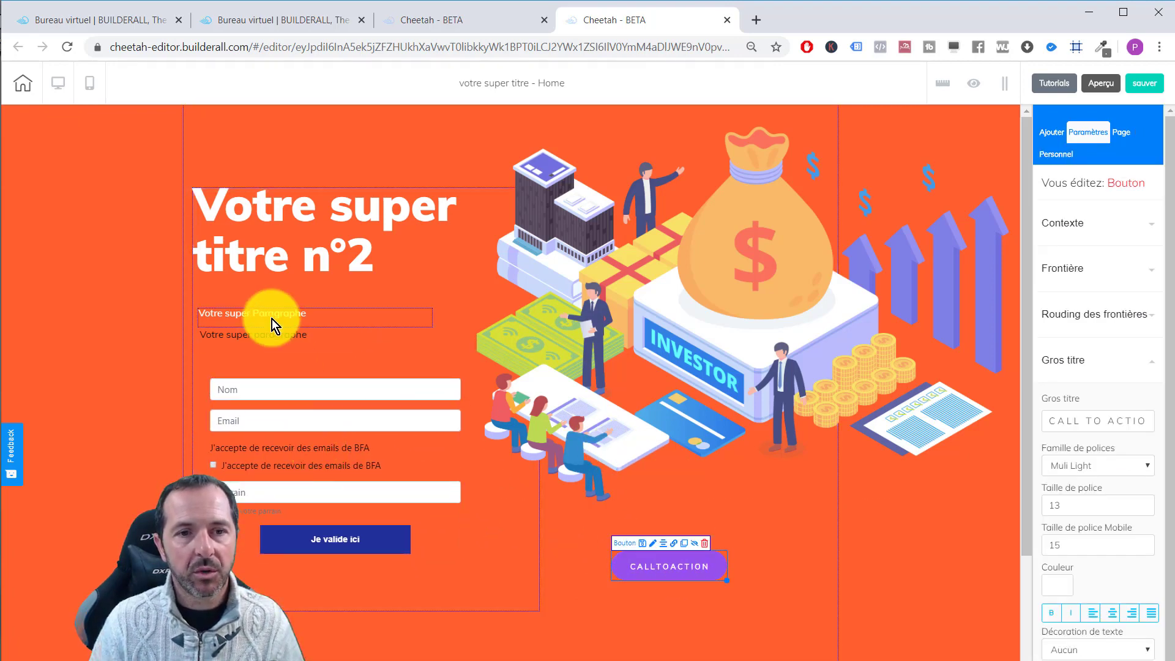
mouse_move(272, 319)
mouse_down()
mouse_move(314, 320)
mouse_move(260, 315)
mouse_move(278, 332)
mouse_move(295, 319)
mouse_up()
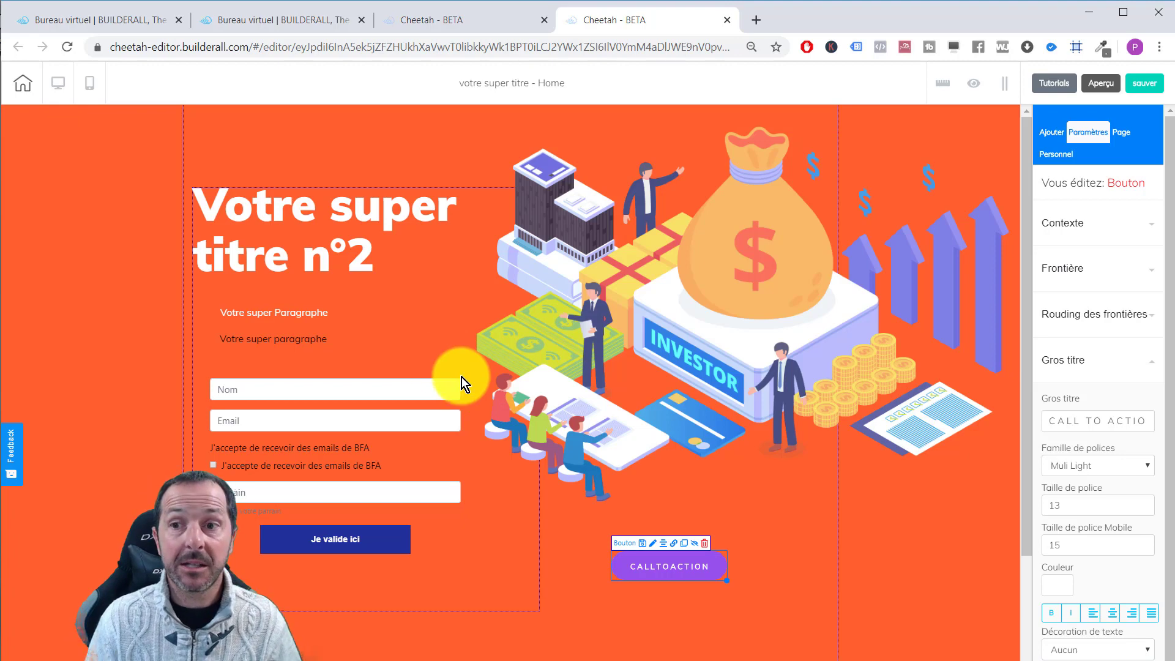
Switch to the mobile version and move the investor illustration up to the top of the orange panel.
click(89, 88)
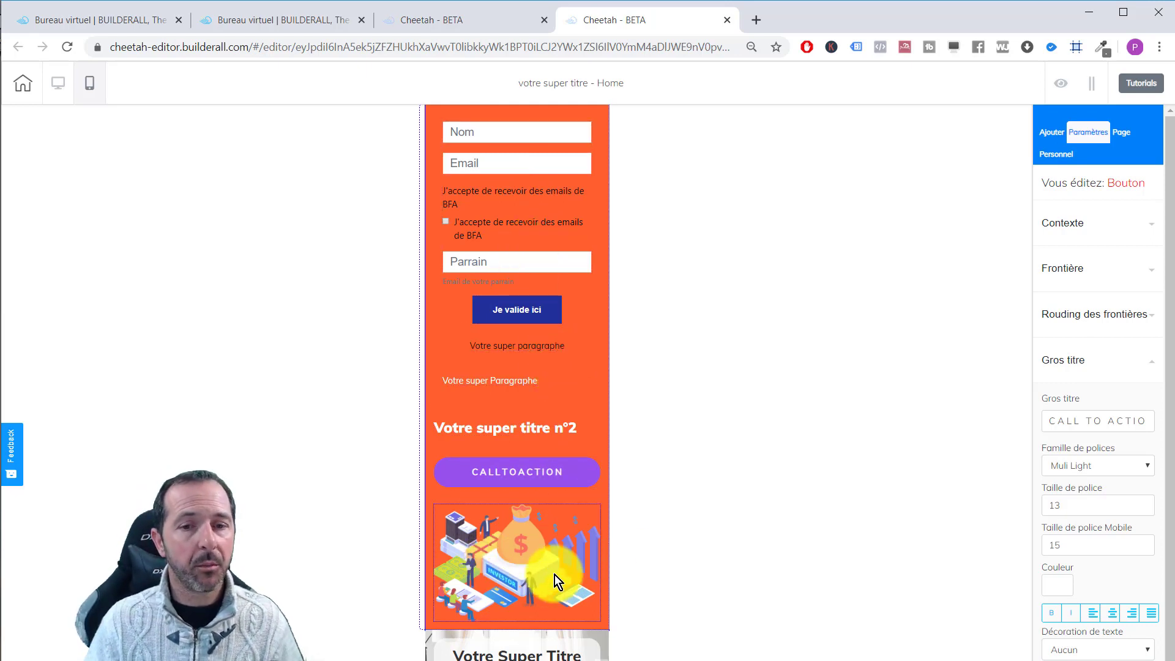
click(533, 542)
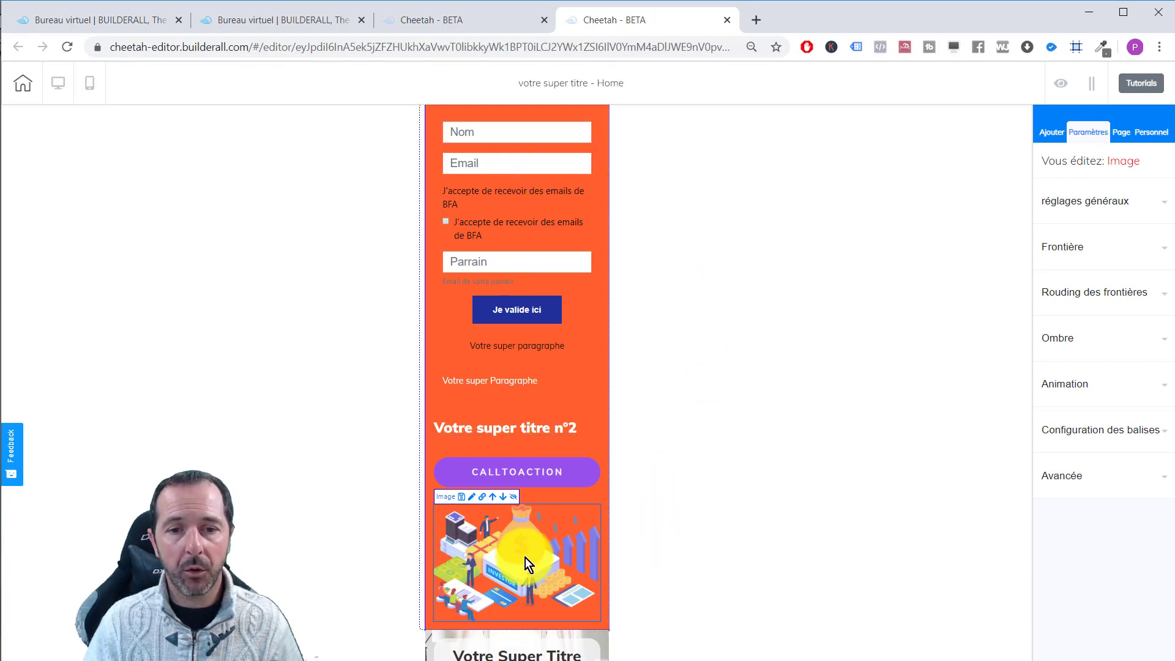
click(493, 499)
click(506, 493)
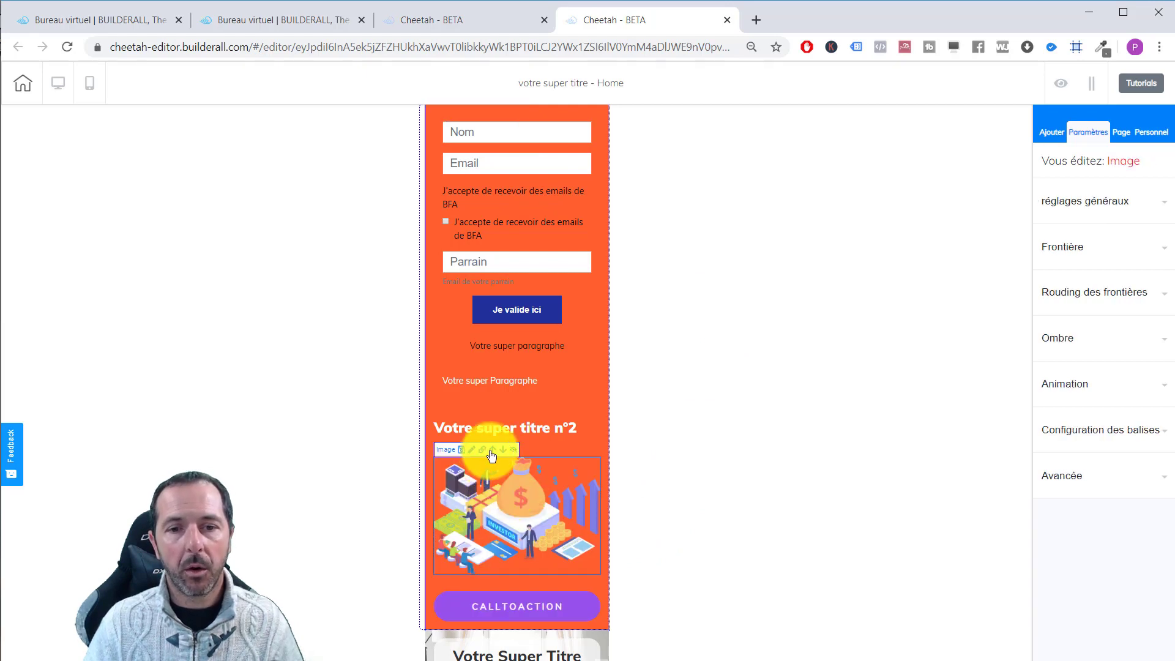
click(494, 450)
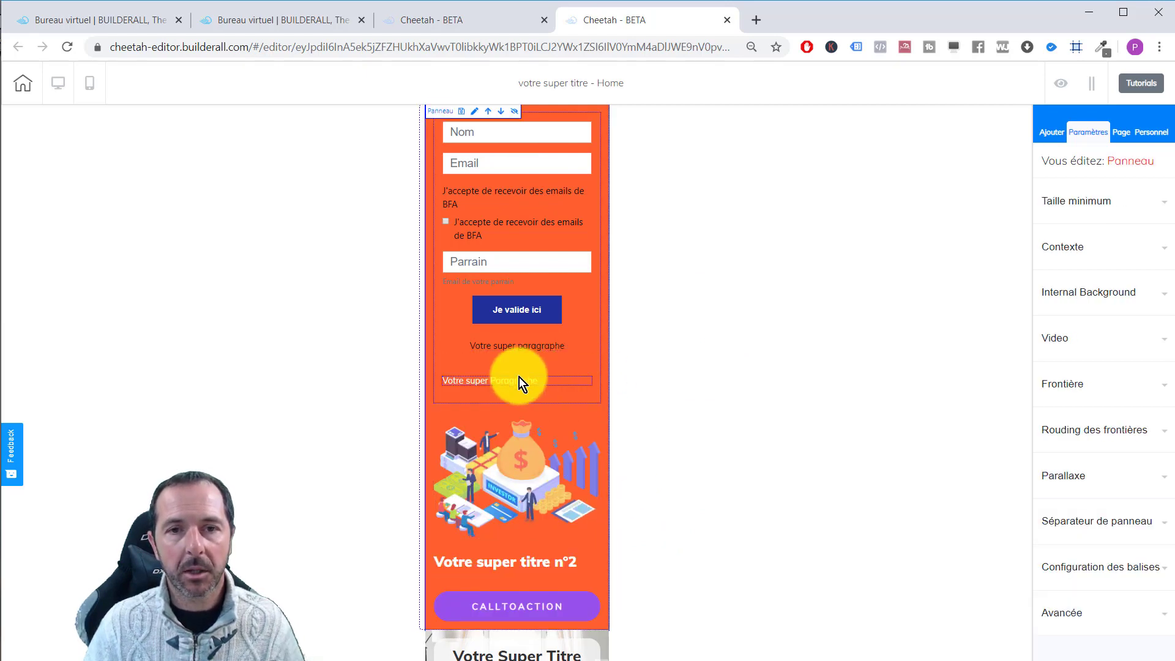
click(491, 431)
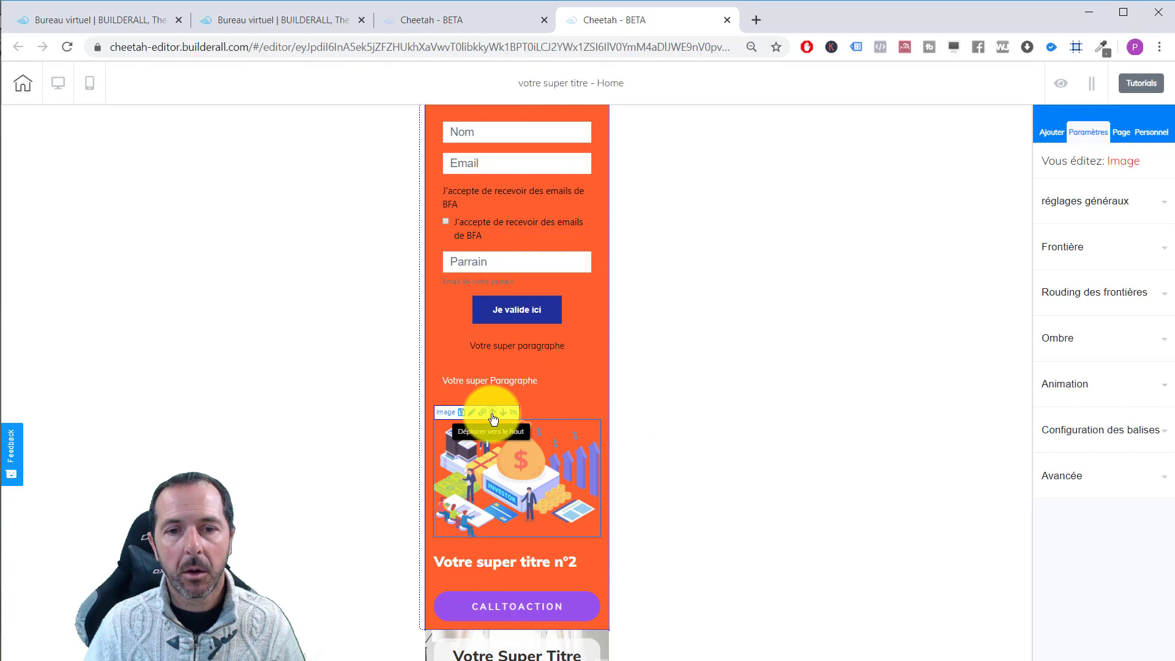
click(494, 416)
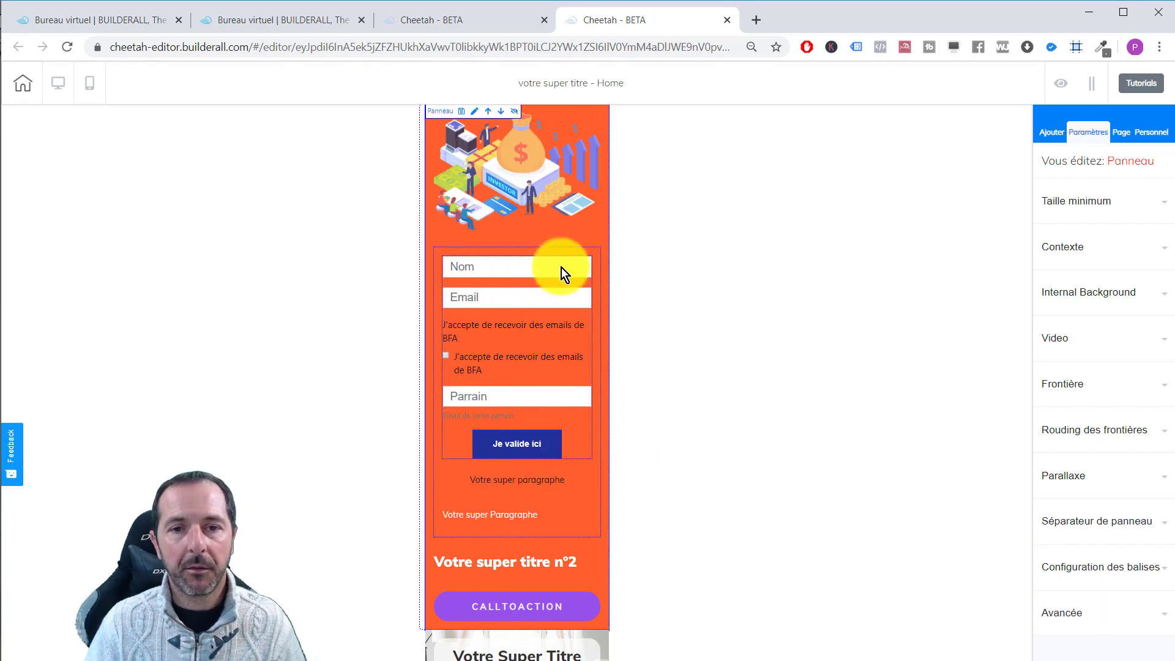
Move the "Votre super titre n°2" heading up above the investor illustration in the mobile layout.
click(509, 169)
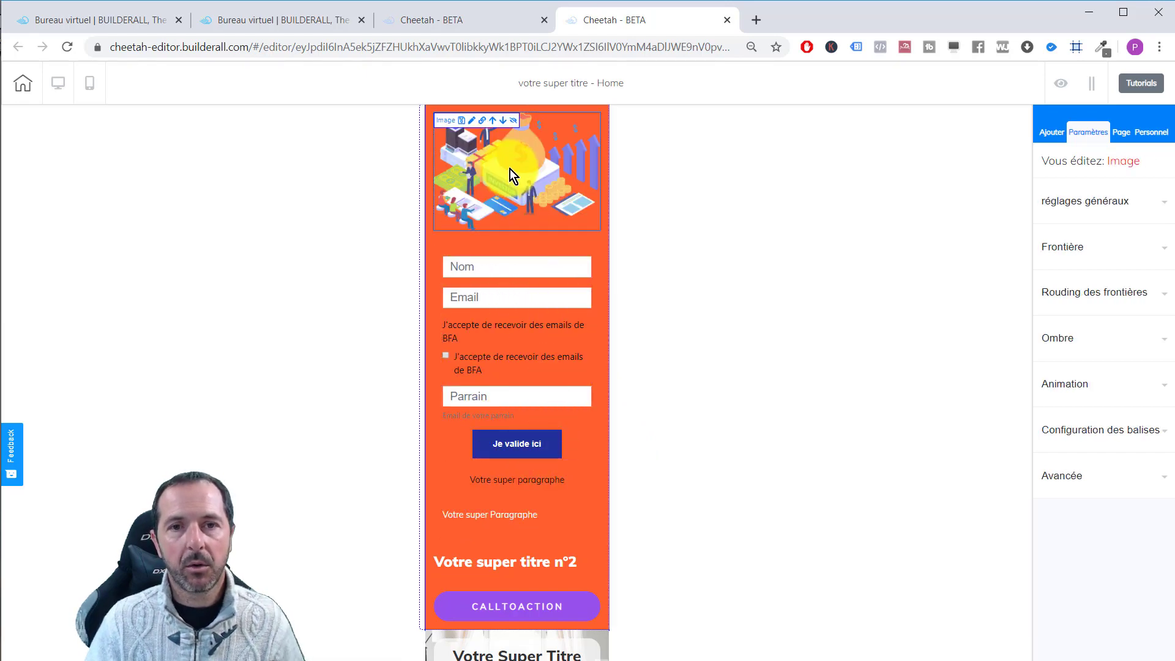
click(502, 561)
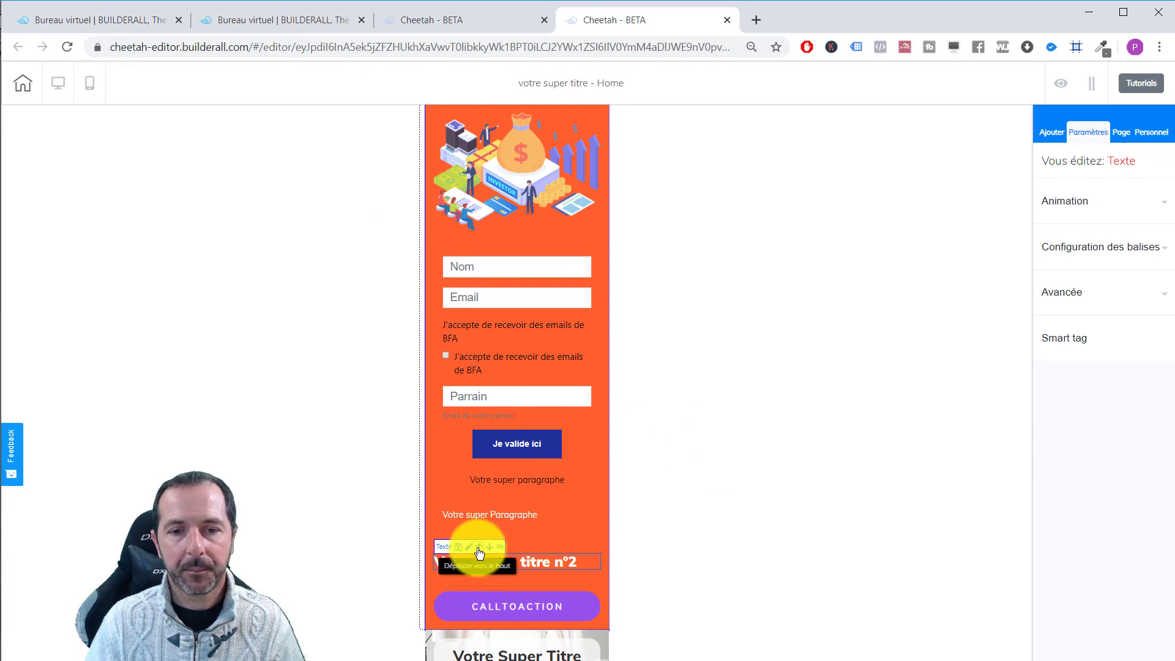
click(479, 551)
click(490, 249)
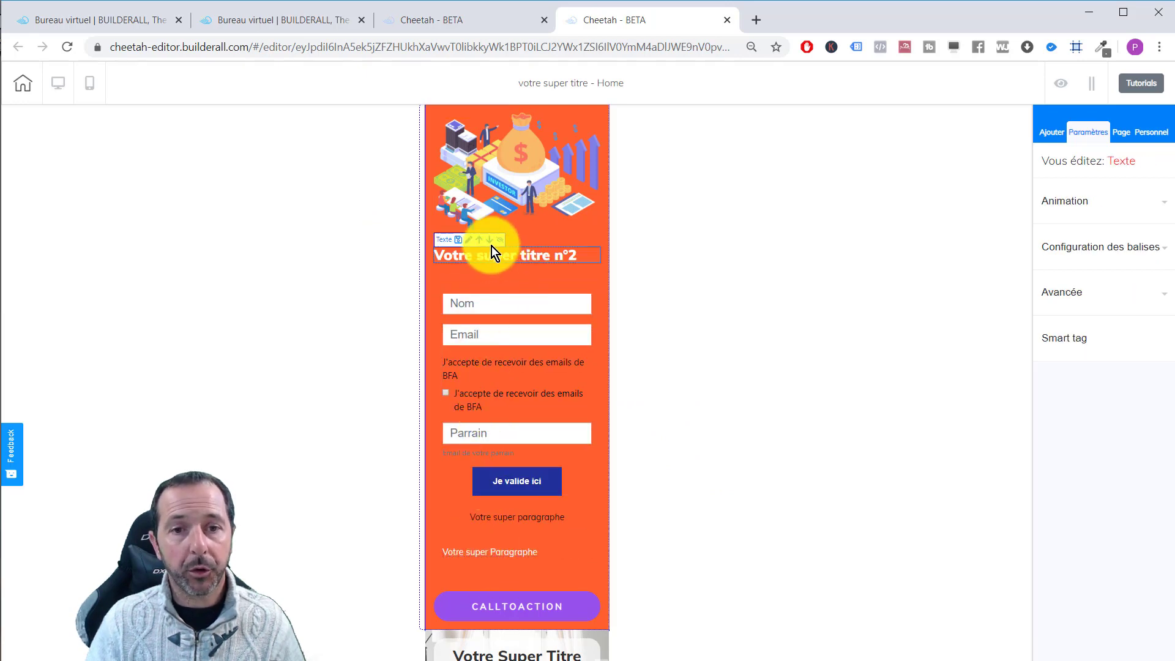
click(479, 244)
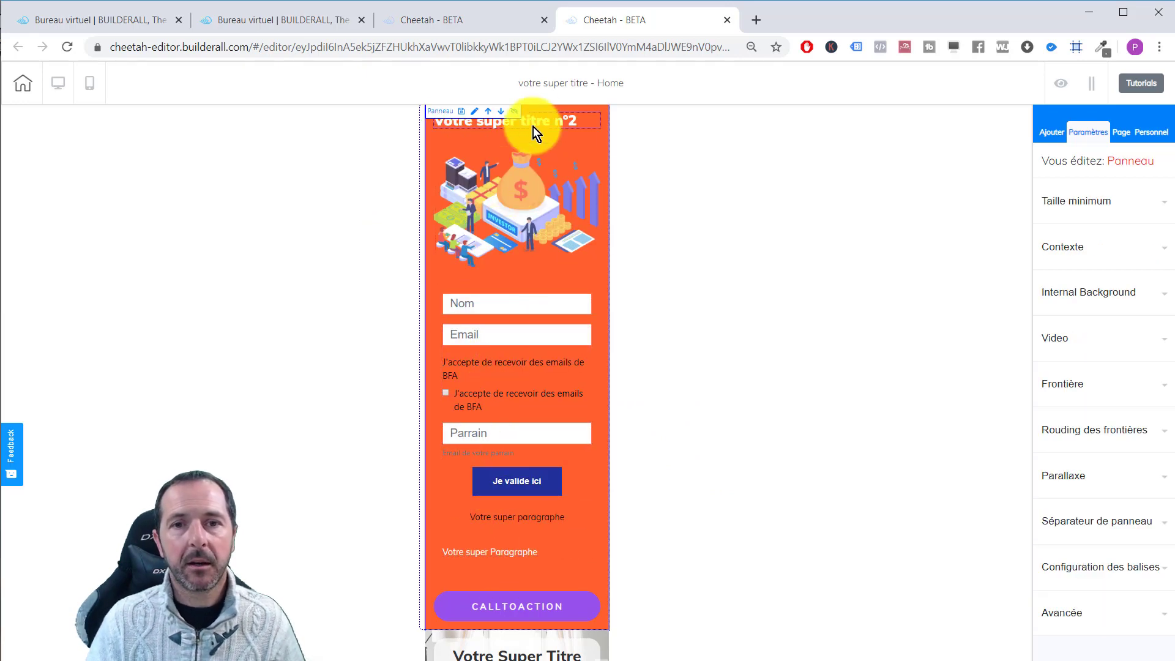
Move the centred "Votre super paragraphe" text above the mailing form's fields in the mobile layout.
click(523, 194)
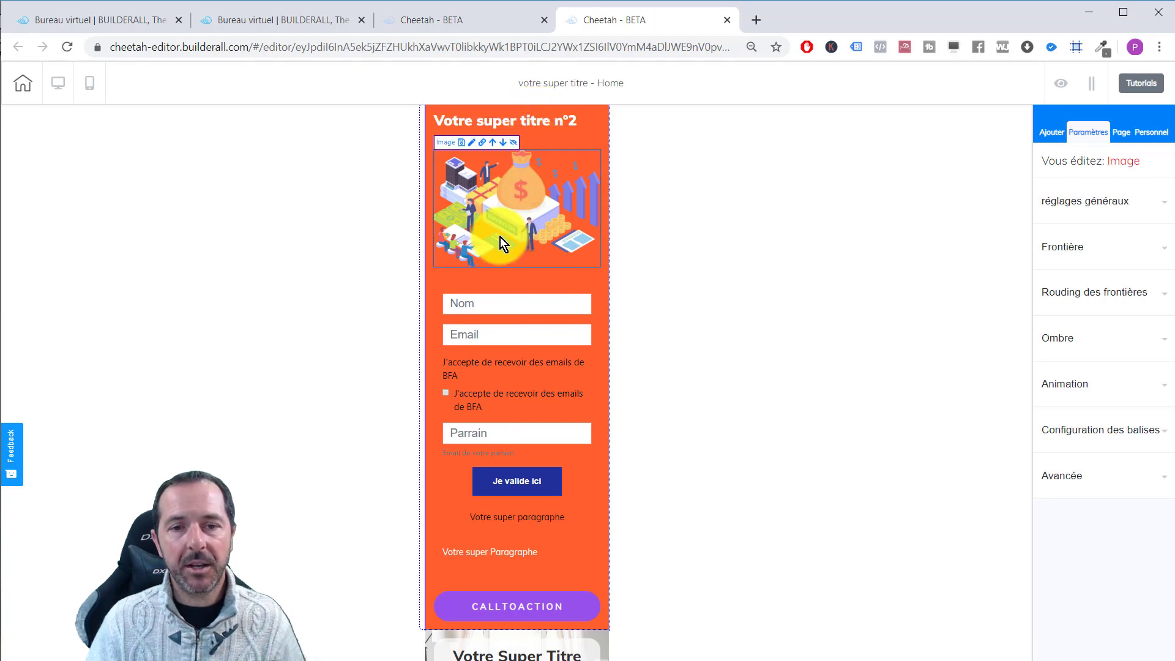
click(528, 307)
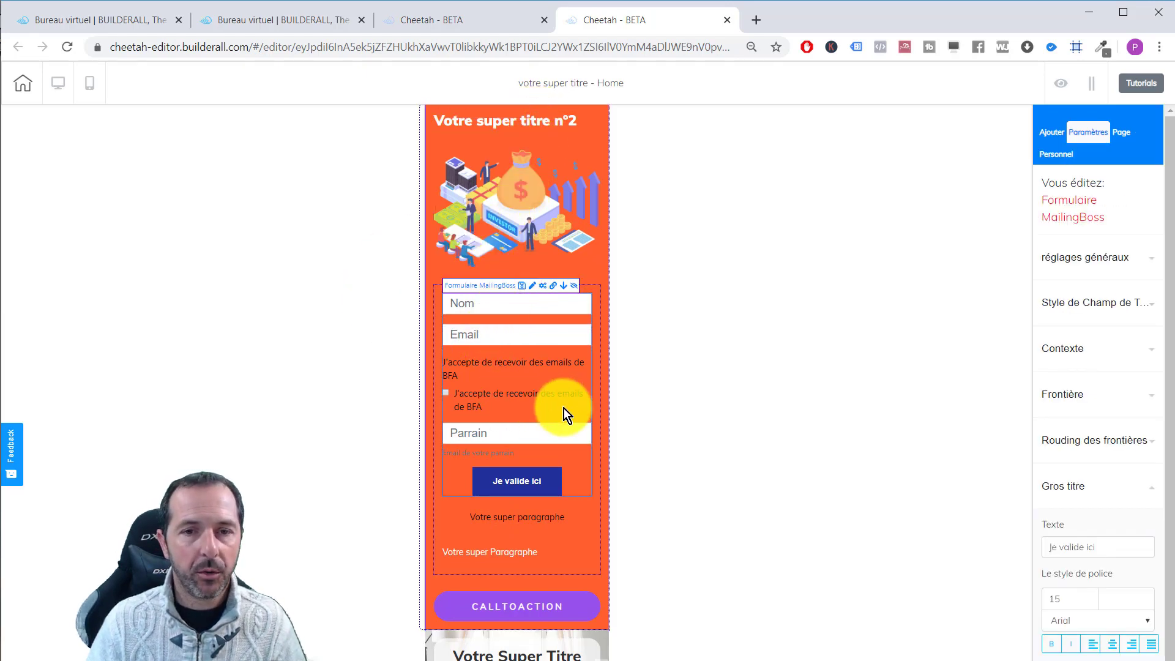
click(537, 517)
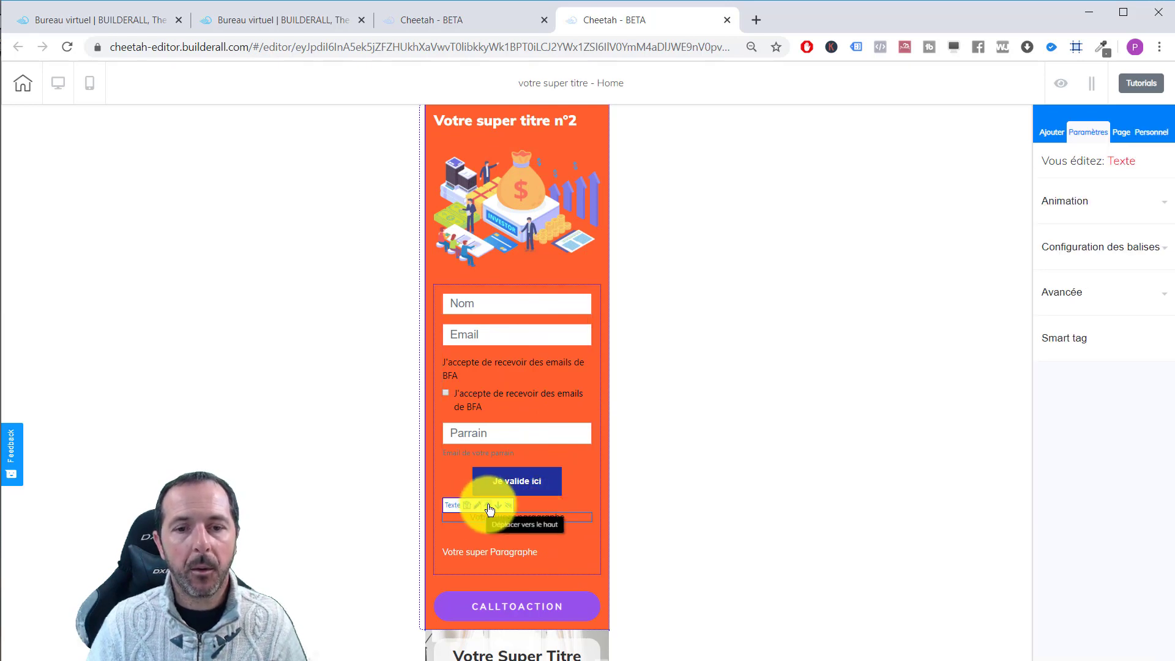
click(489, 509)
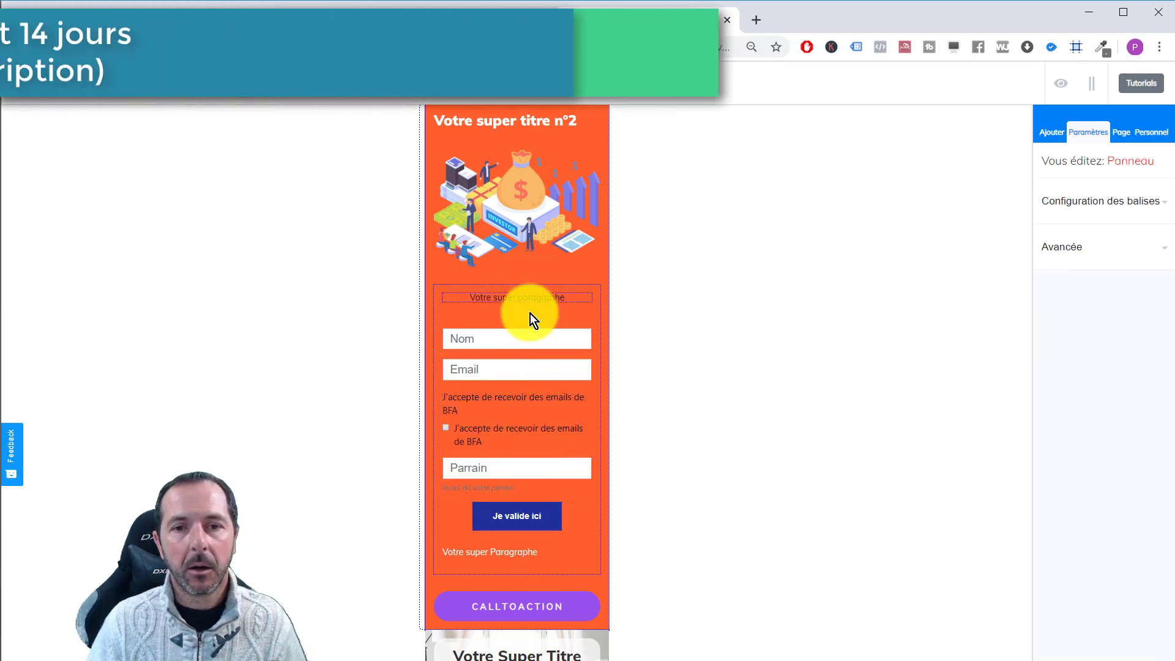
click(516, 545)
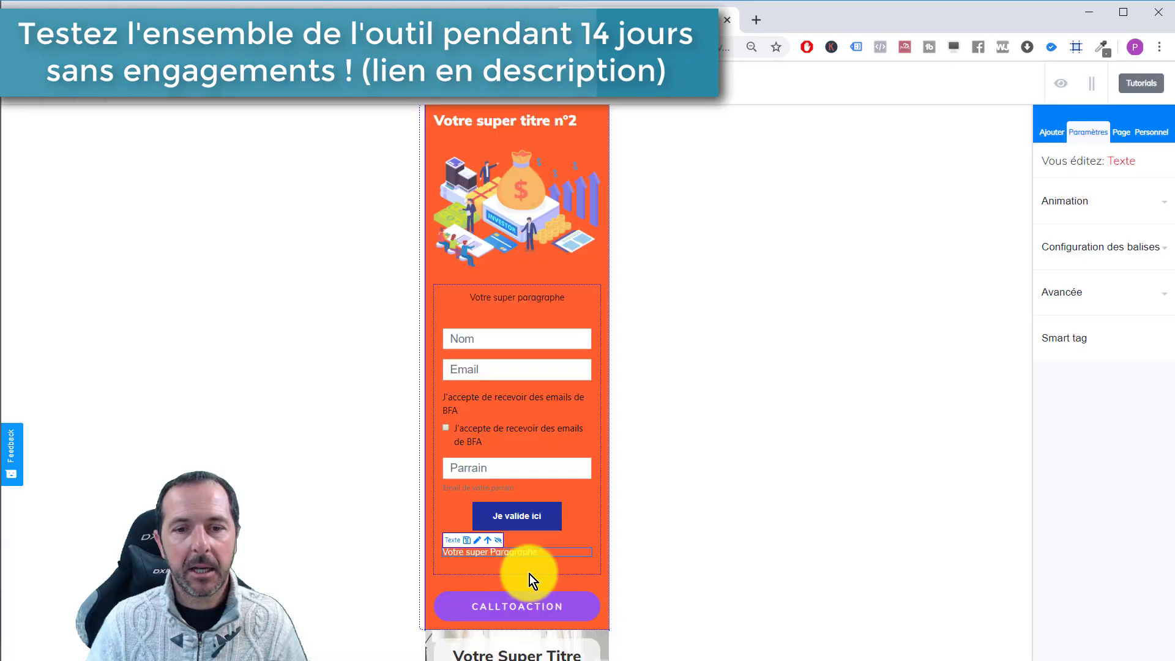
click(526, 604)
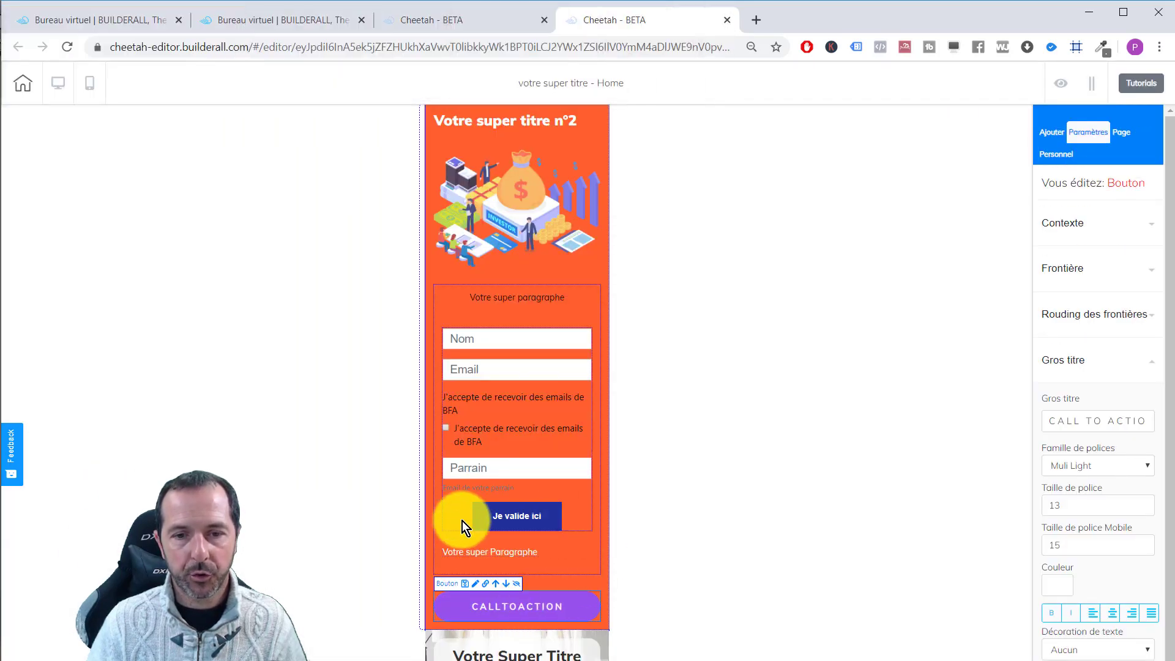
click(524, 425)
click(505, 236)
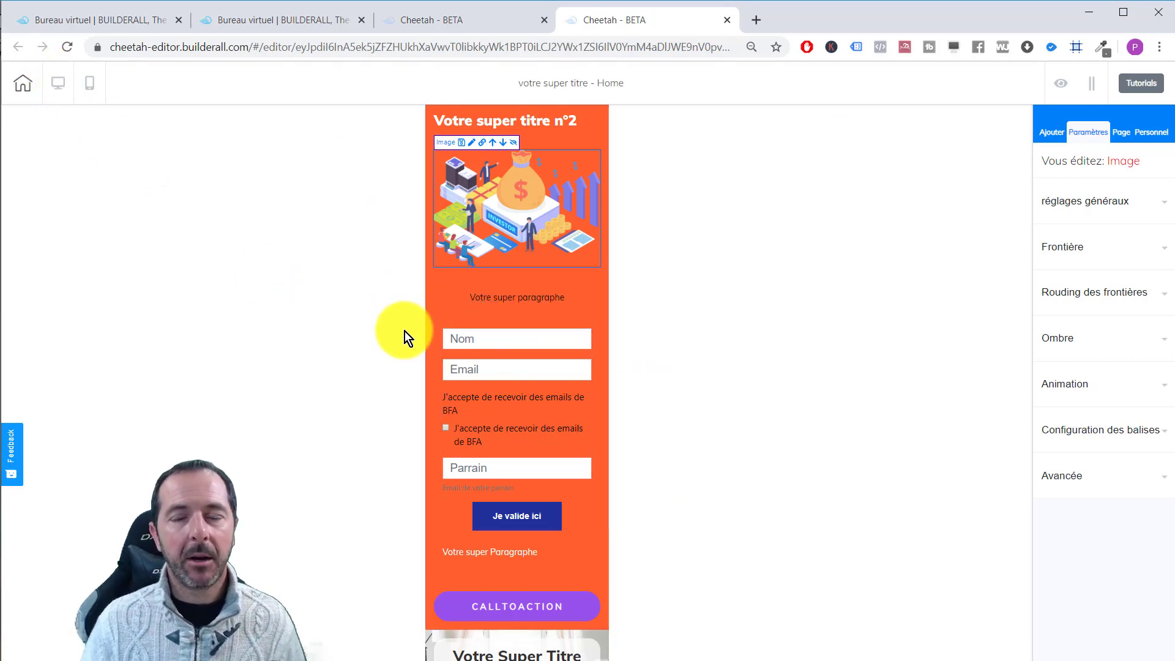
Return to the desktop version and move the orange panel below the sofa panel.
click(60, 83)
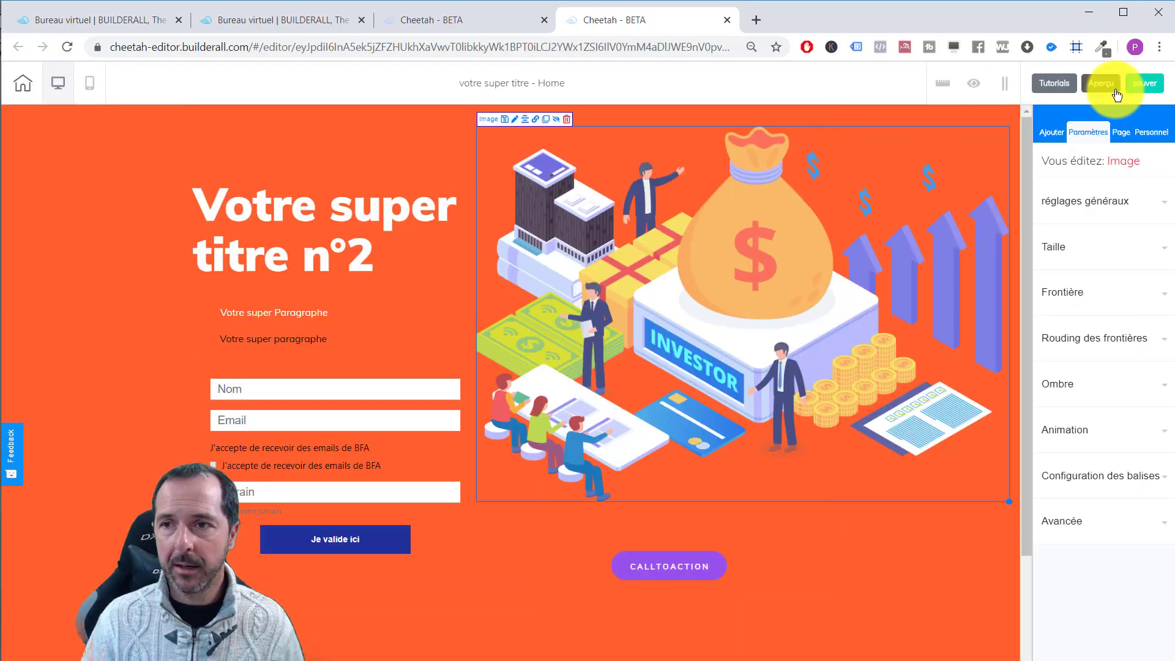
click(120, 144)
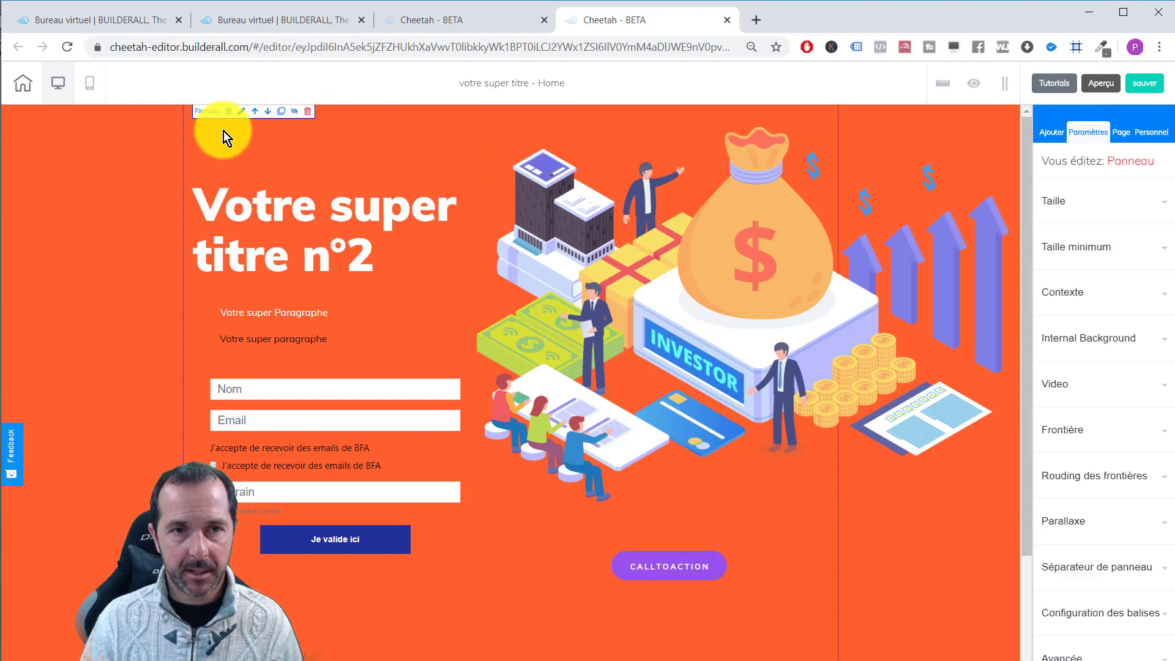
click(268, 115)
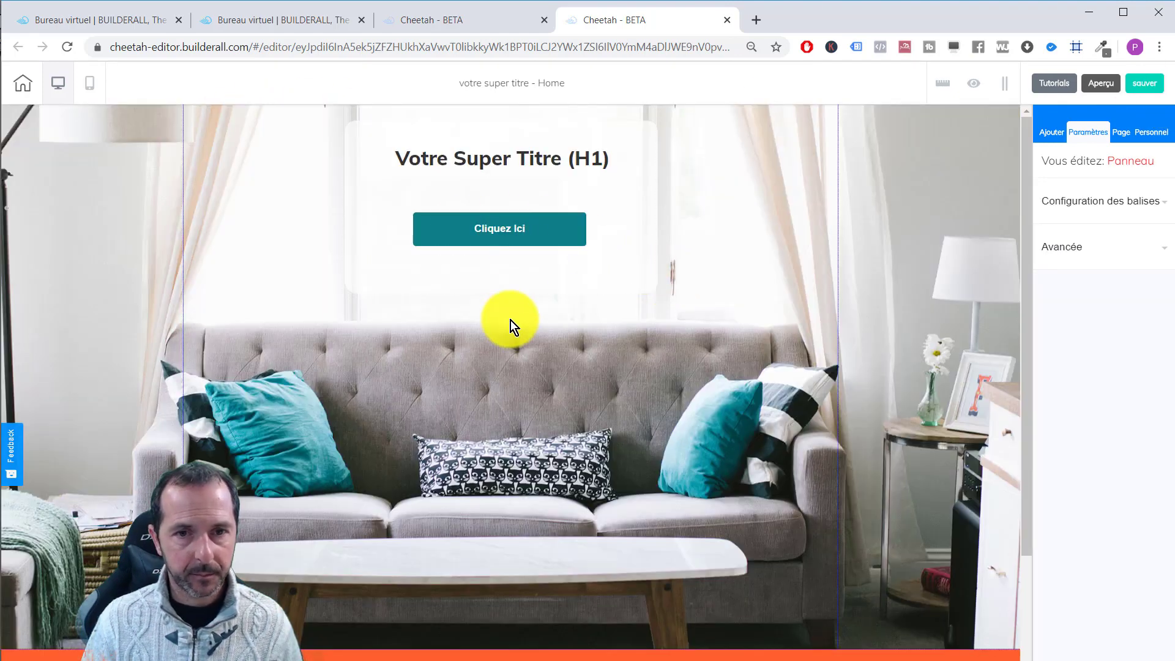
Reduce the sofa panel's size to 582 and shift its translucent title box slightly lower.
click(626, 450)
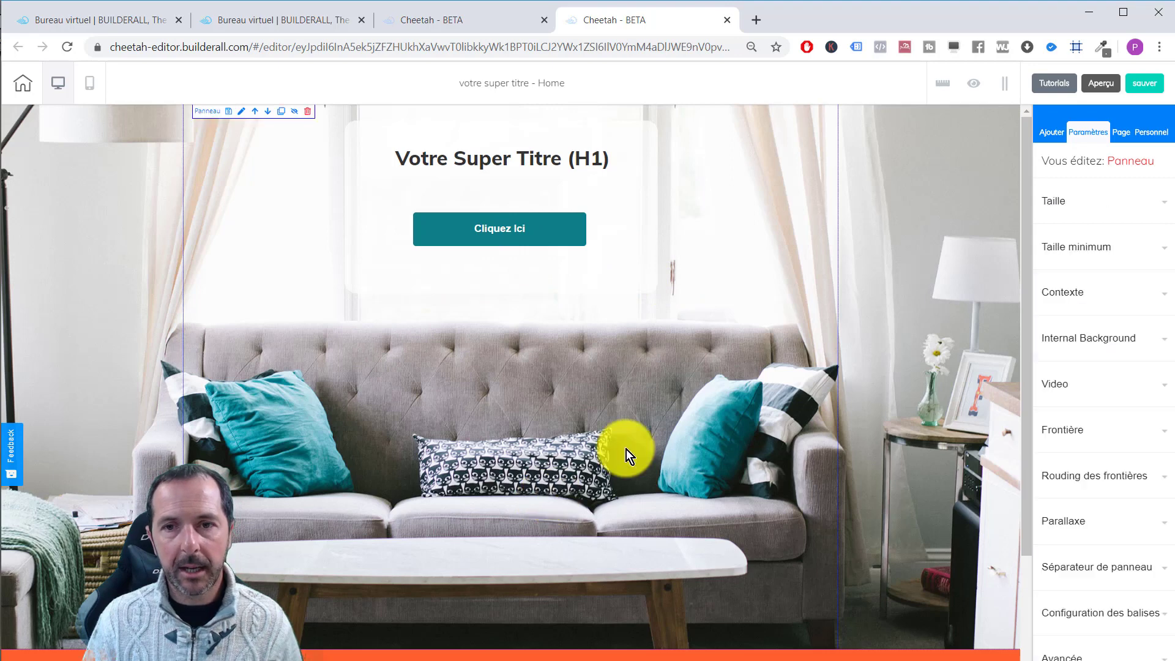
click(1093, 292)
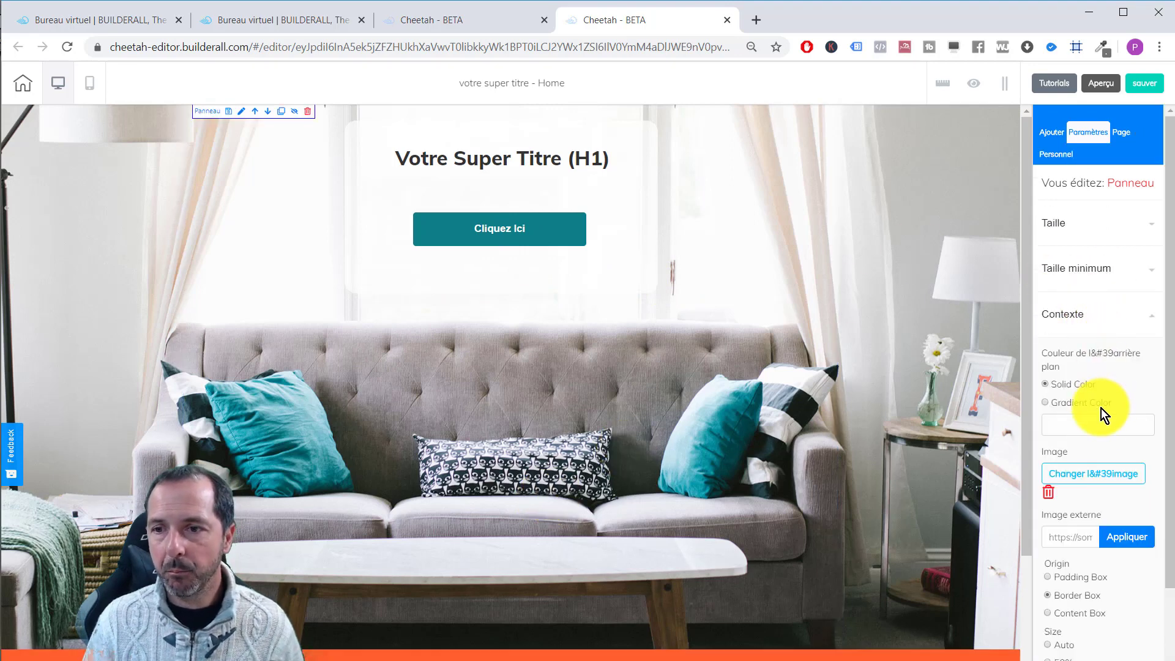
click(1093, 309)
click(1088, 200)
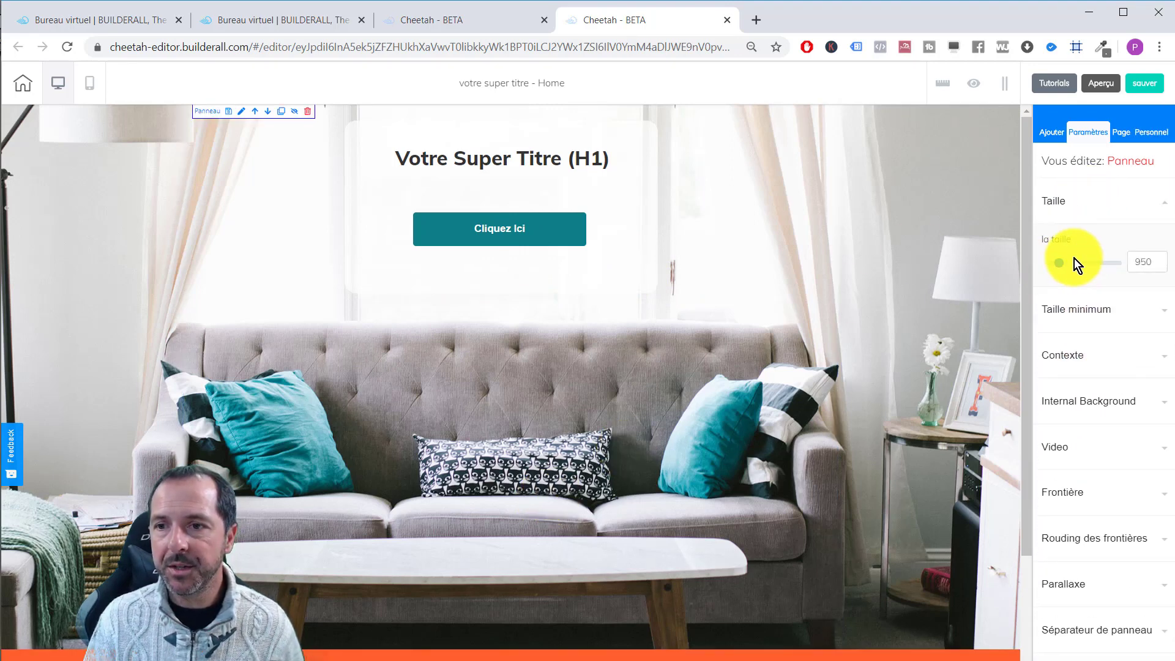
drag(1056, 269, 1055, 272)
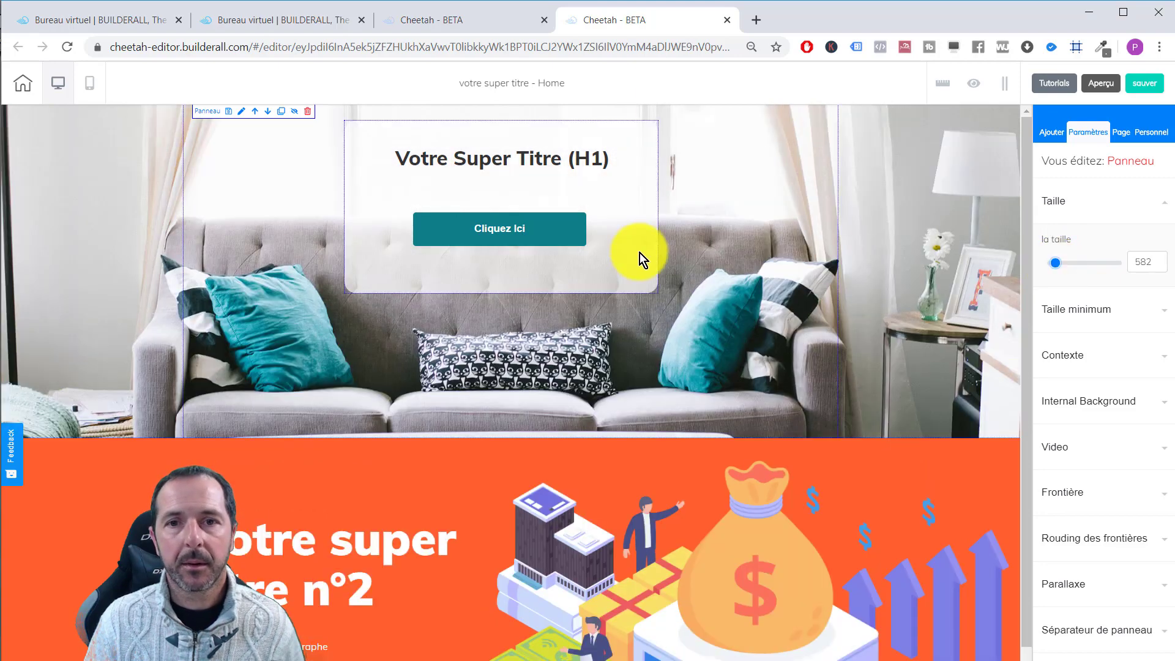
drag(646, 281, 645, 315)
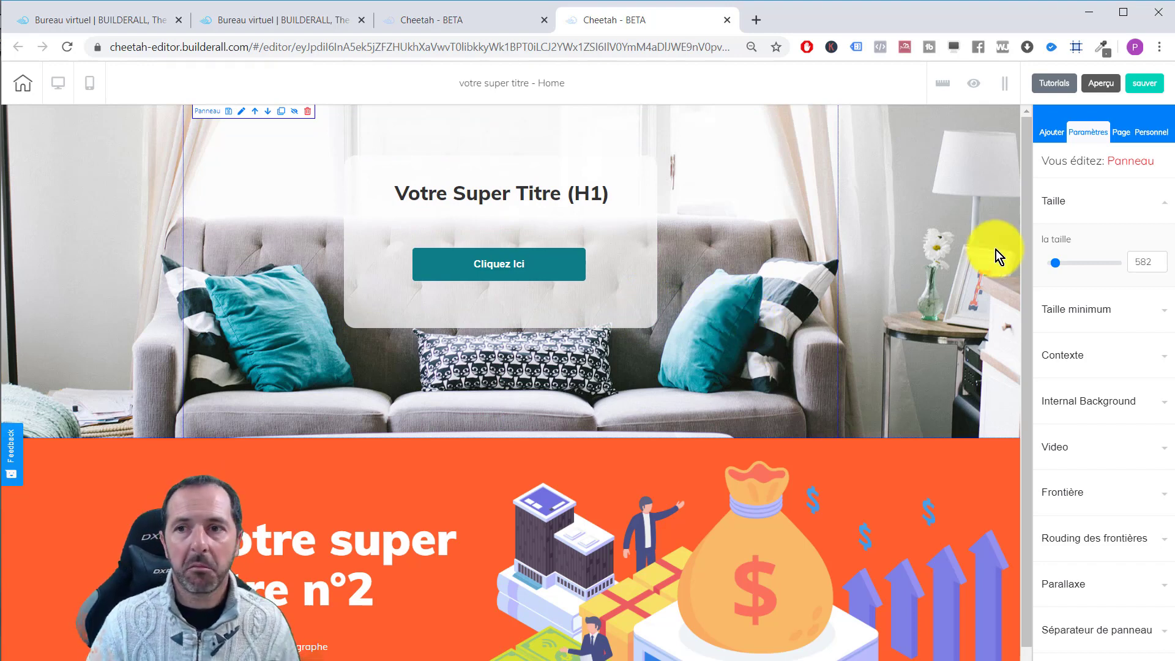
Browse the ready-made 1st Fold panels and the other panel categories available to add to the page.
click(1051, 132)
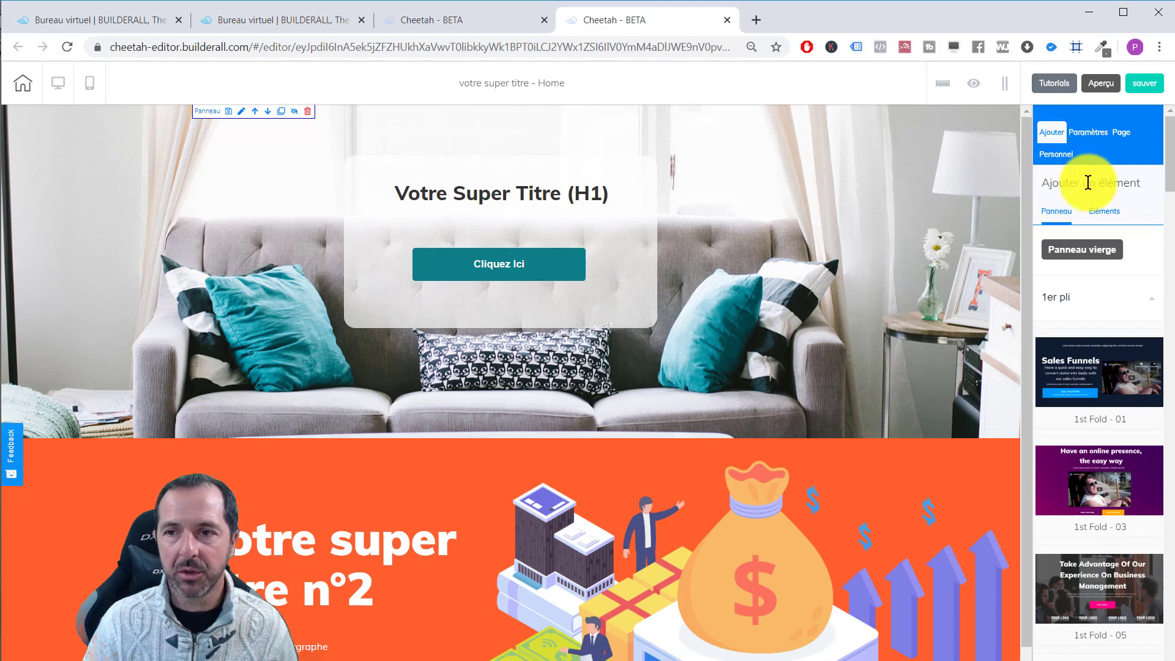
scroll(1071, 581, down, 10)
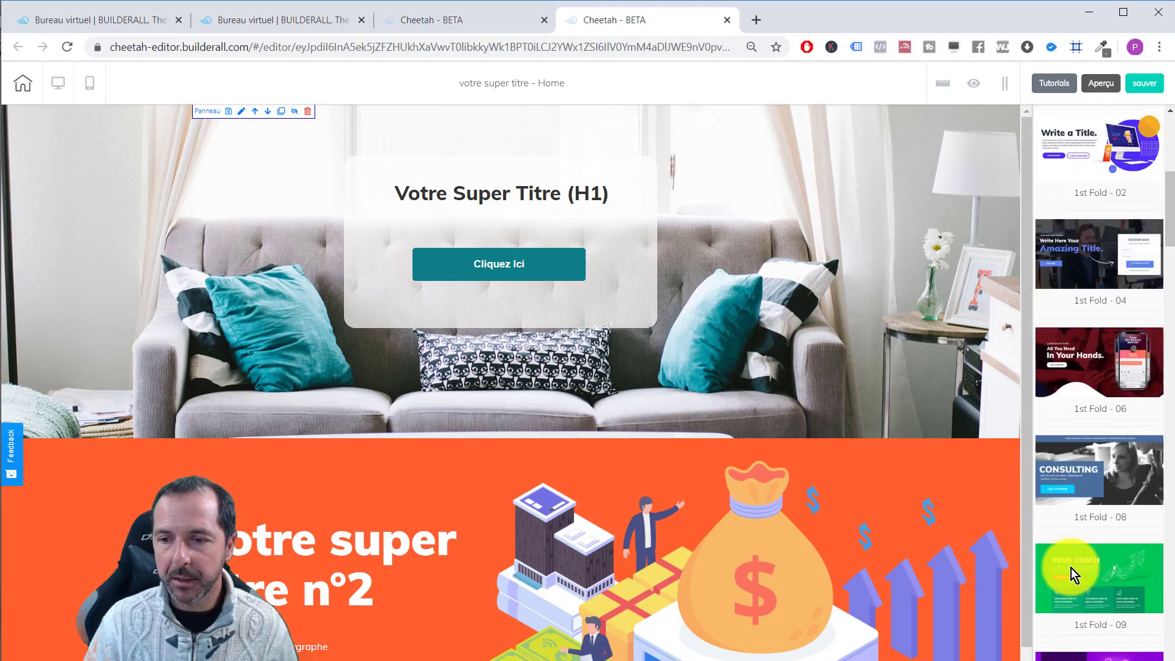
scroll(1128, 288, up, 10)
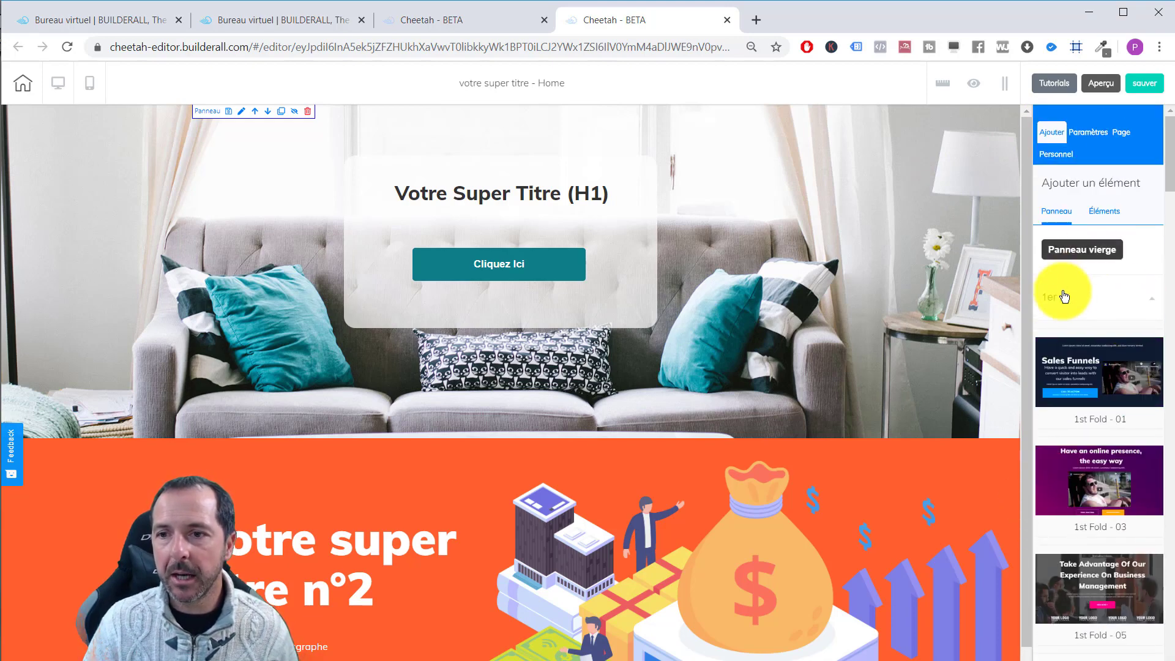
click(1145, 318)
scroll(1103, 537, down, 4)
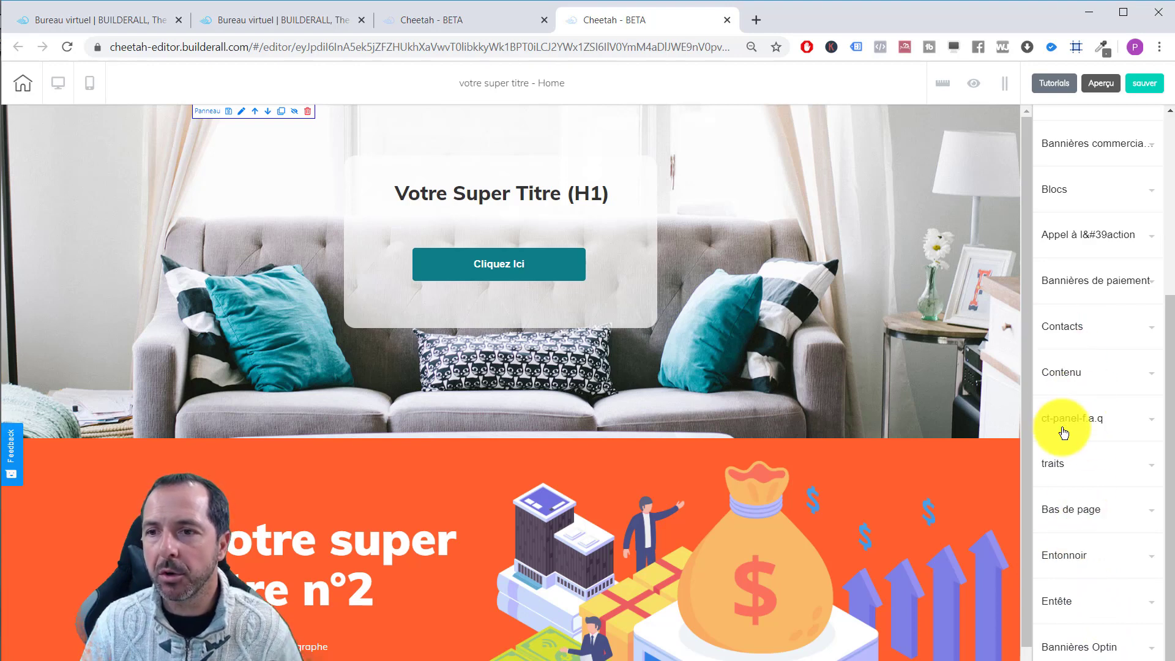
scroll(1108, 437, up, 4)
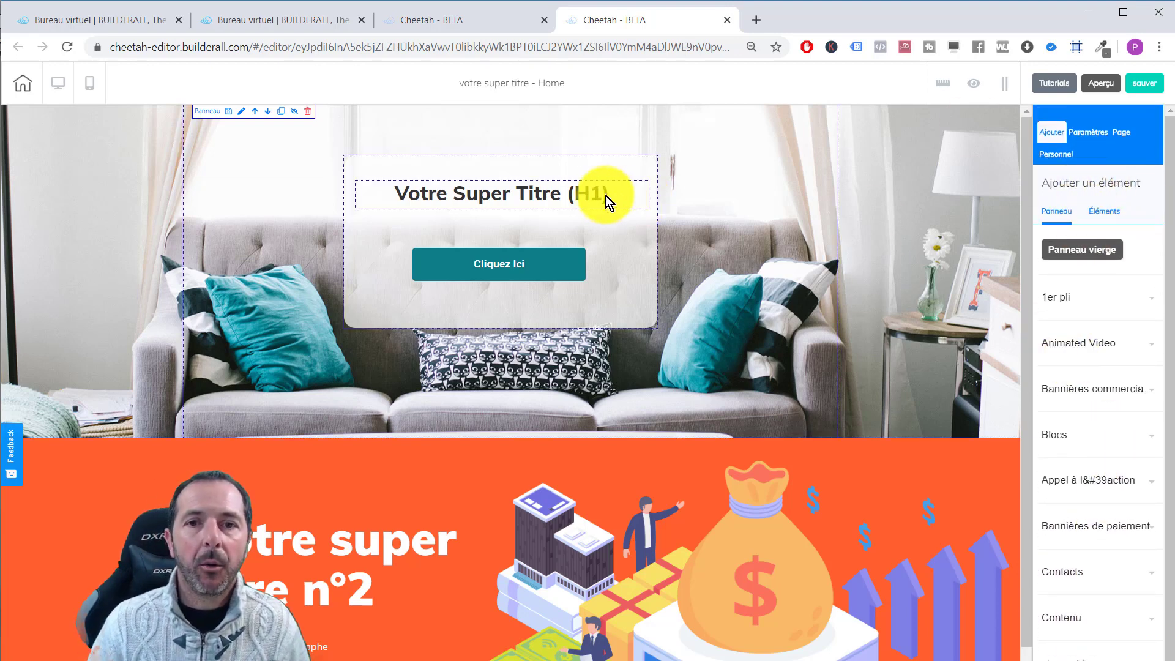
click(586, 163)
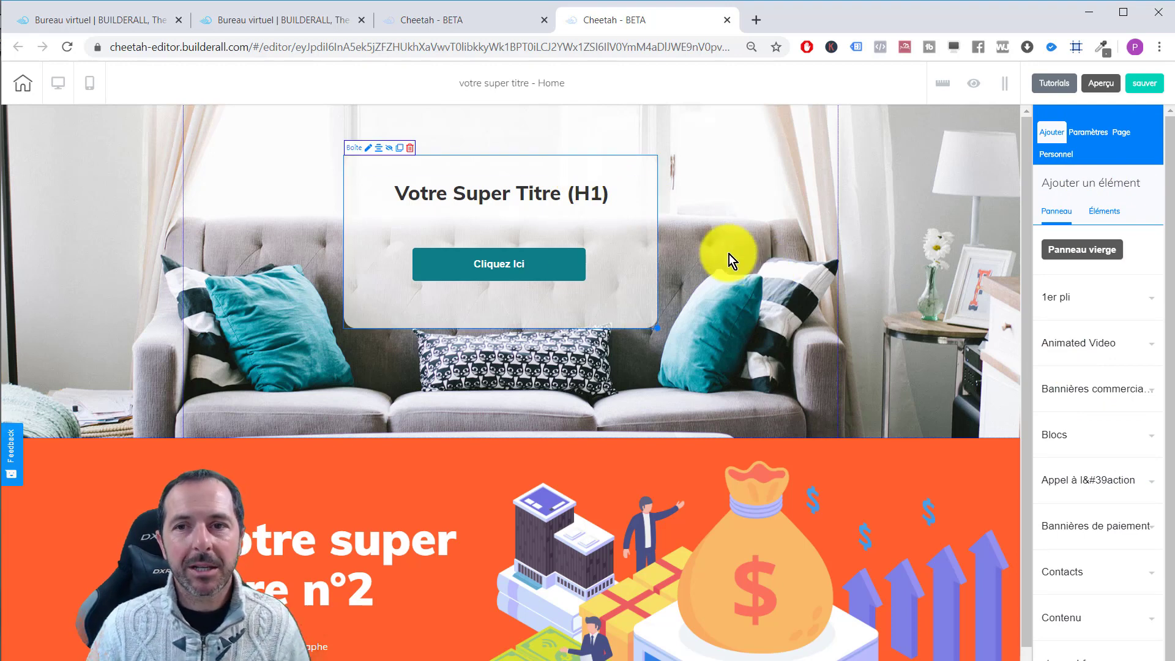
click(728, 224)
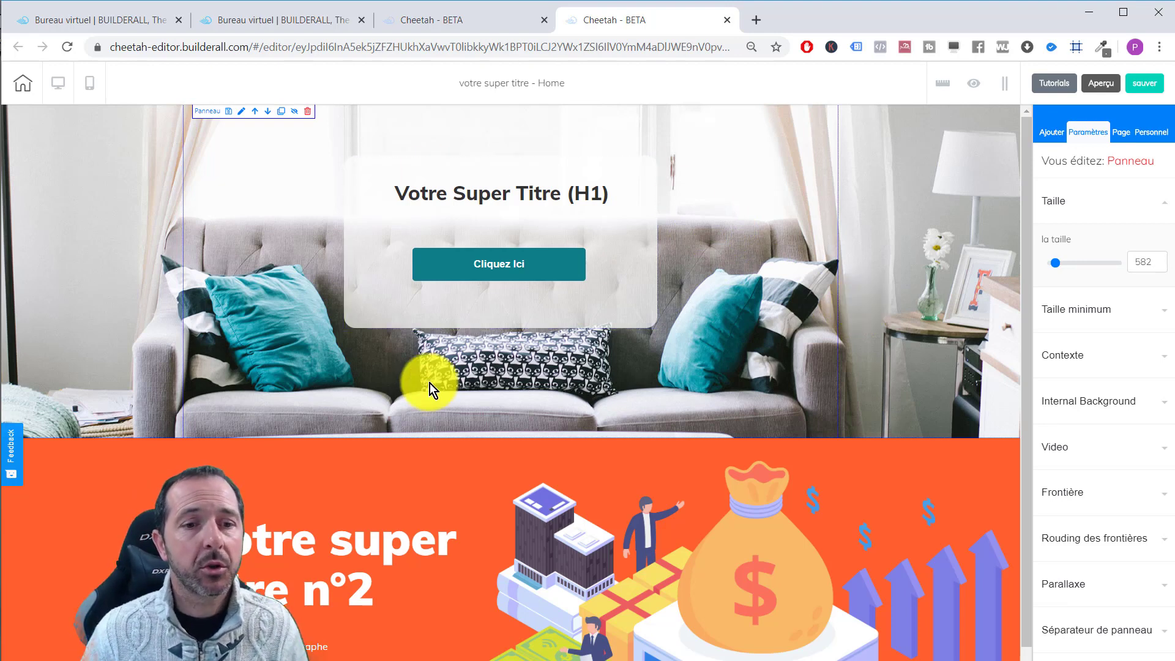
Save the orange panel as a personal element with the description "Call to action".
click(240, 455)
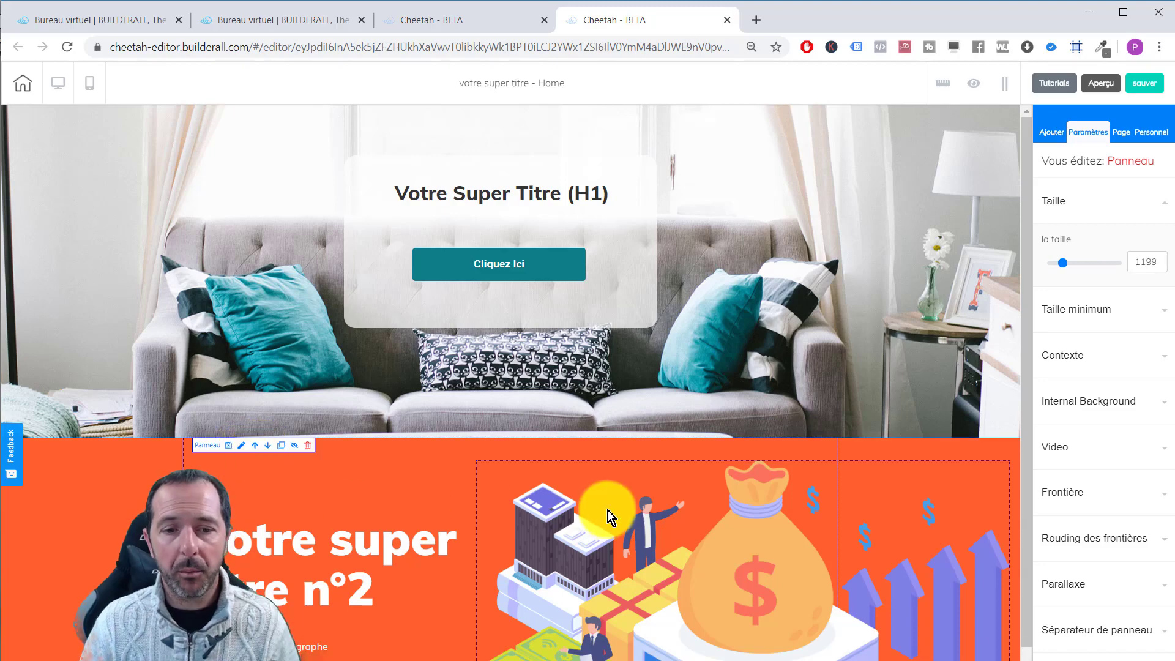
scroll(599, 510, down, 3)
scroll(695, 516, up, 3)
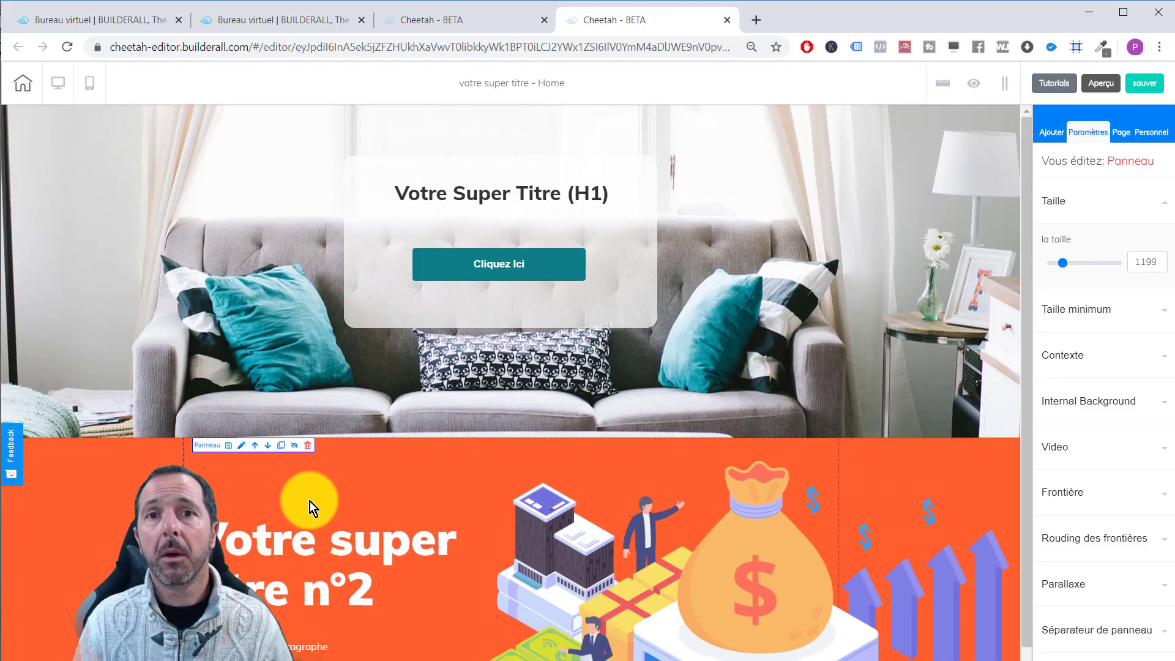
scroll(404, 480, down, 4)
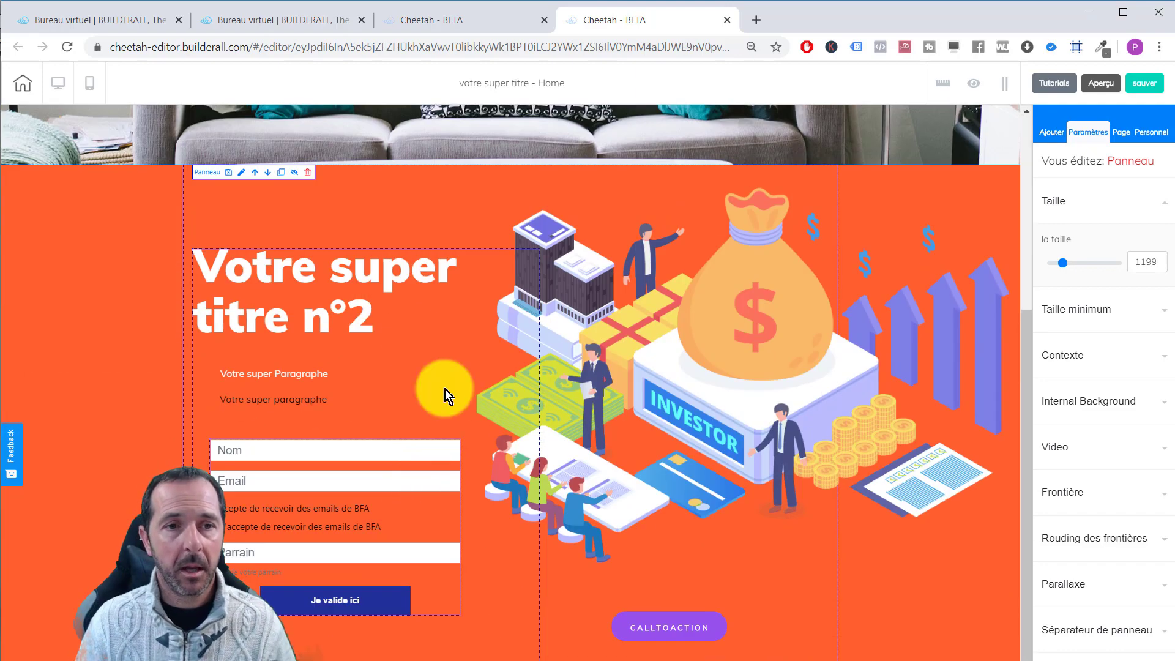
click(229, 173)
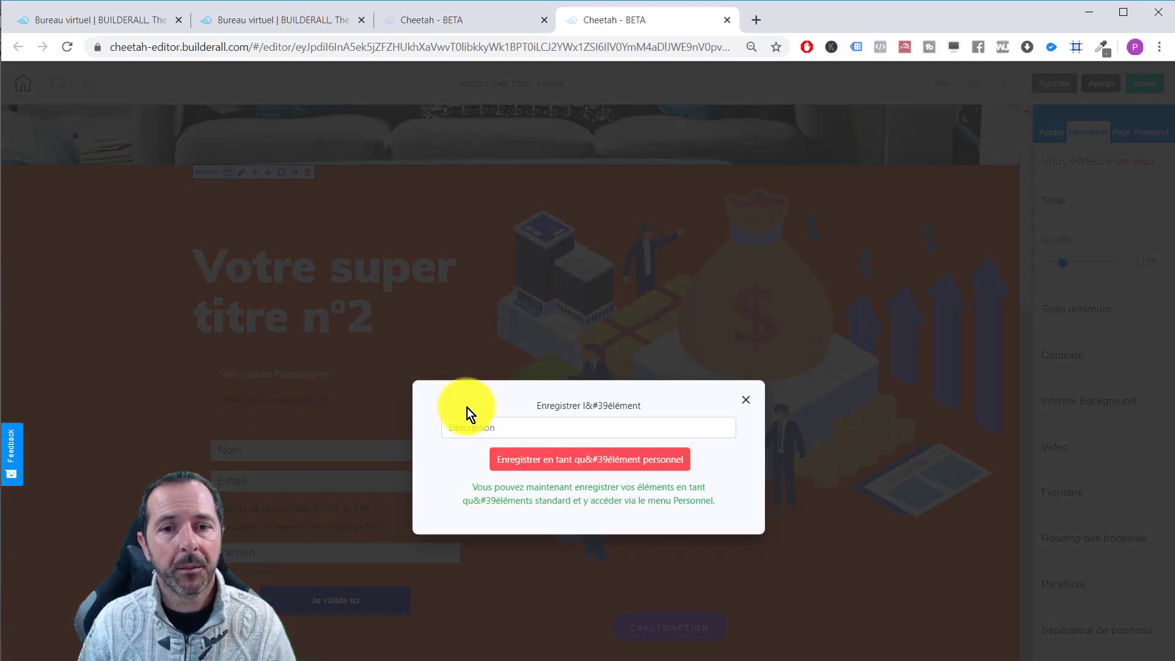
click(493, 424)
text(C)
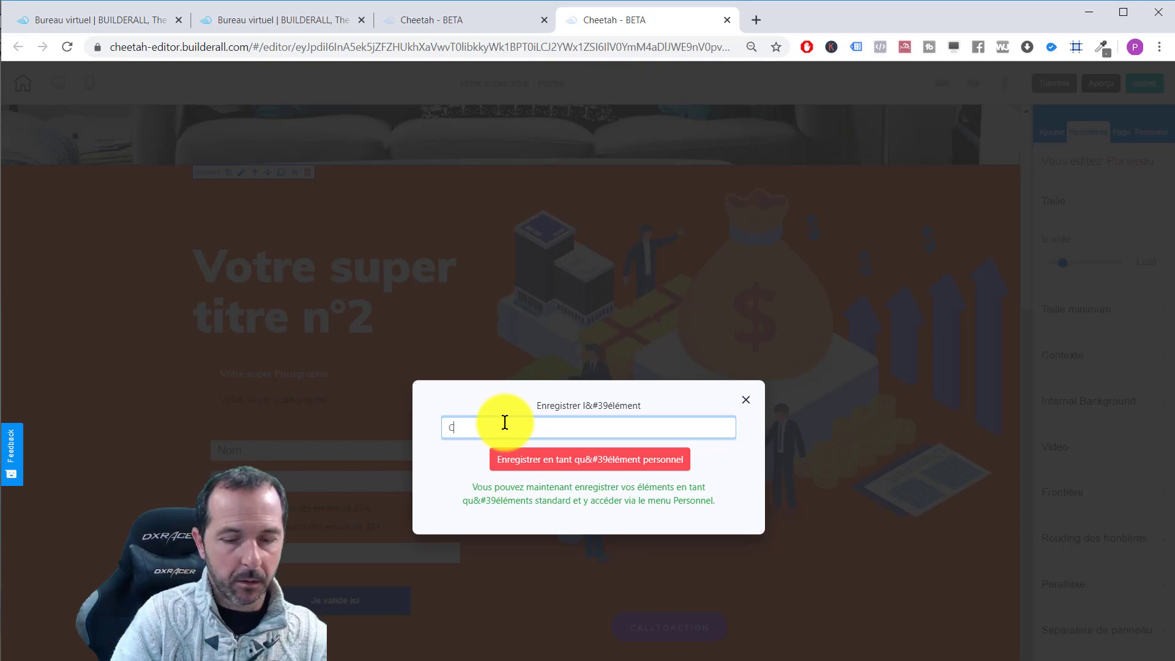
text(all to a)
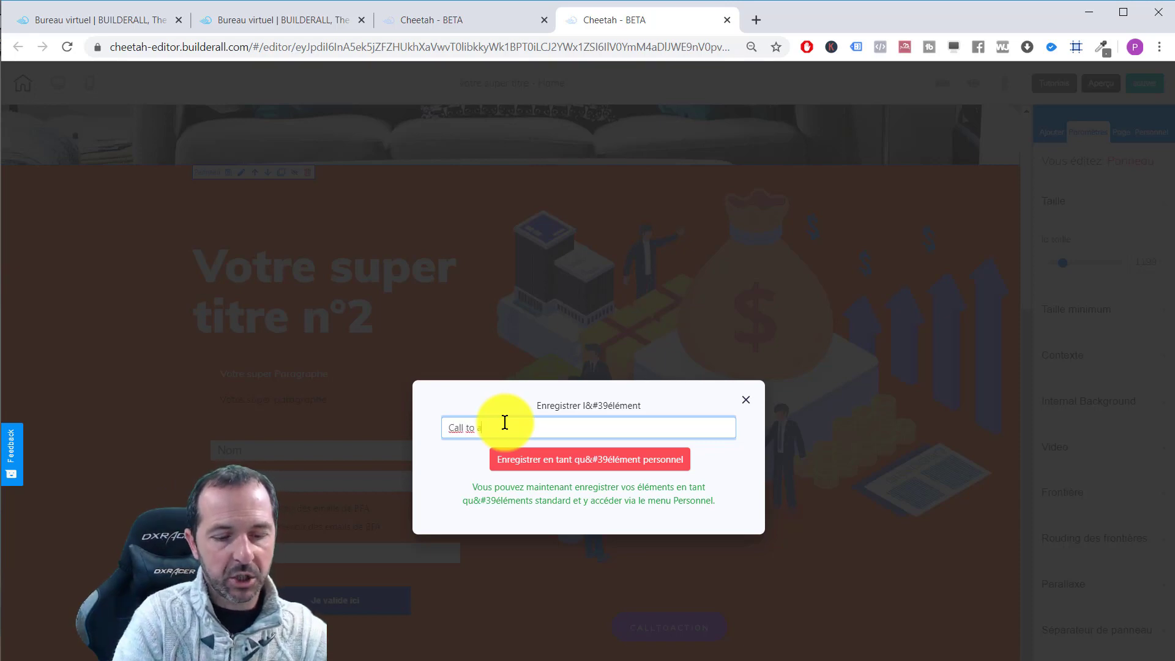
text(ction)
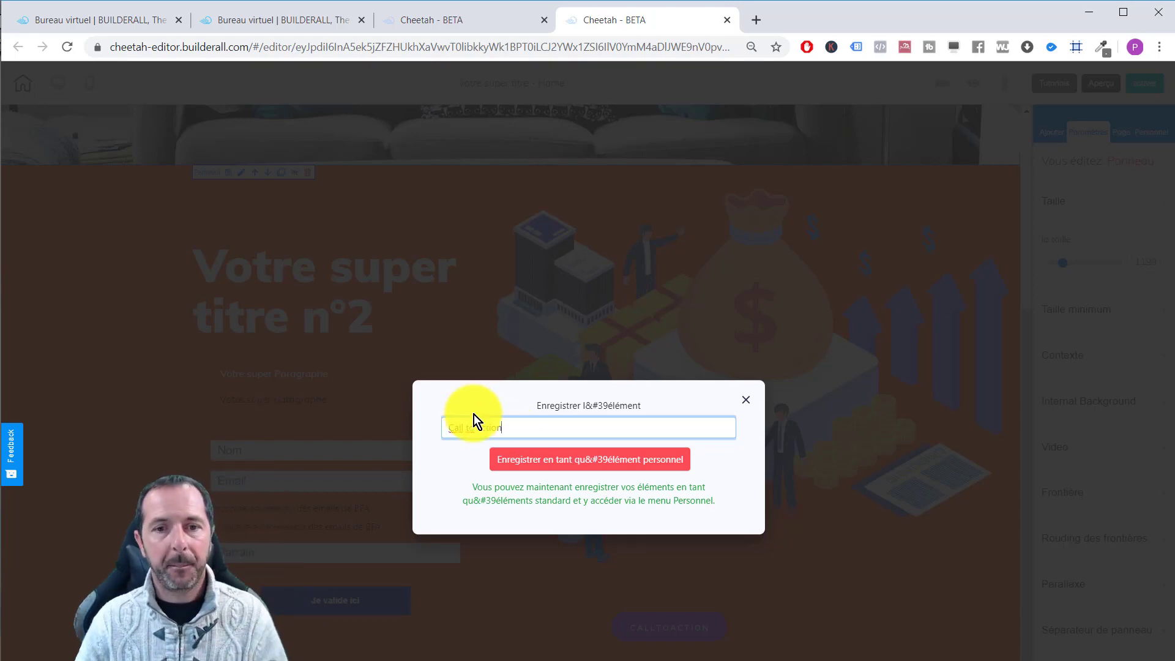
click(548, 462)
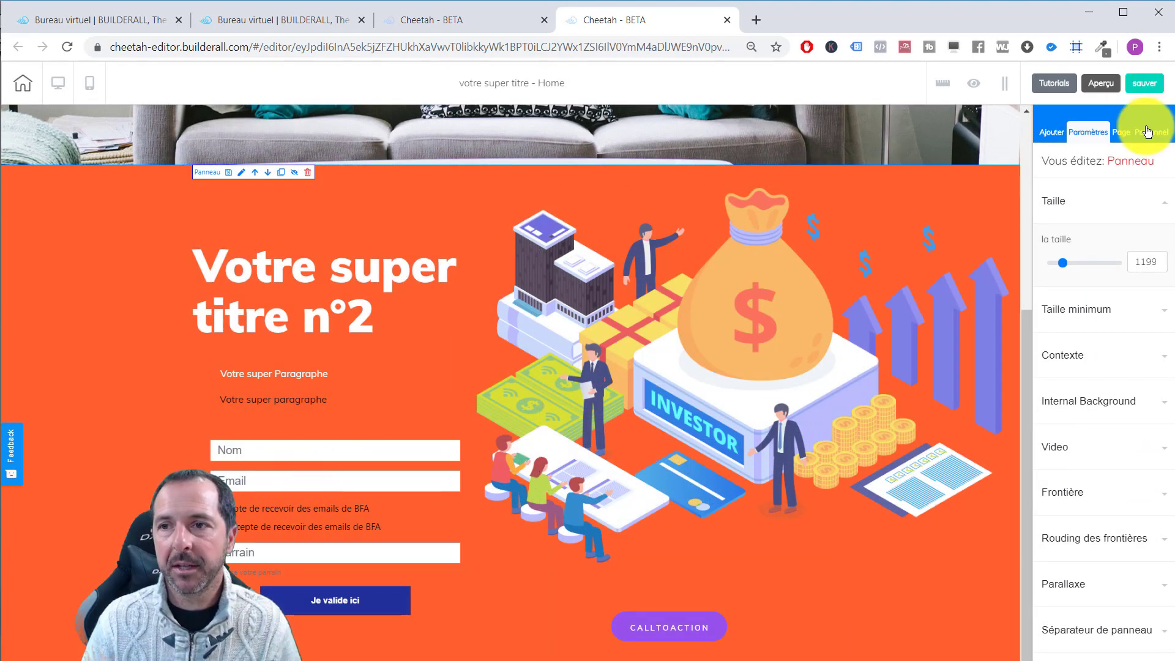
Save the home page without publishing it and open the site's Thank You page for editing.
click(1148, 86)
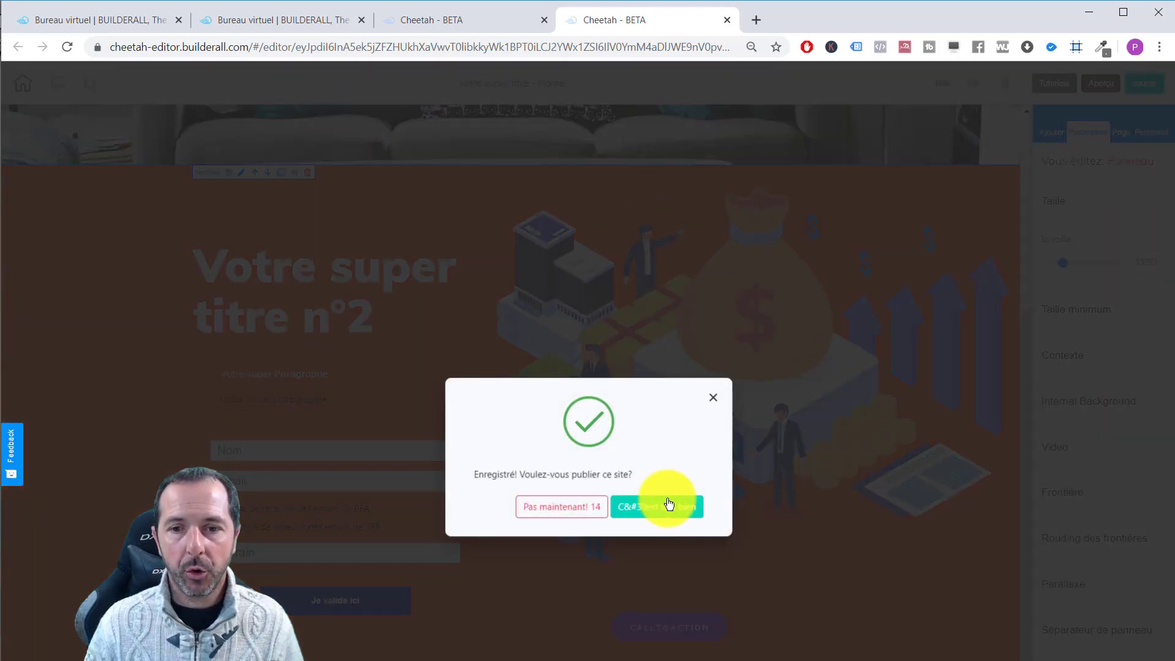
click(548, 508)
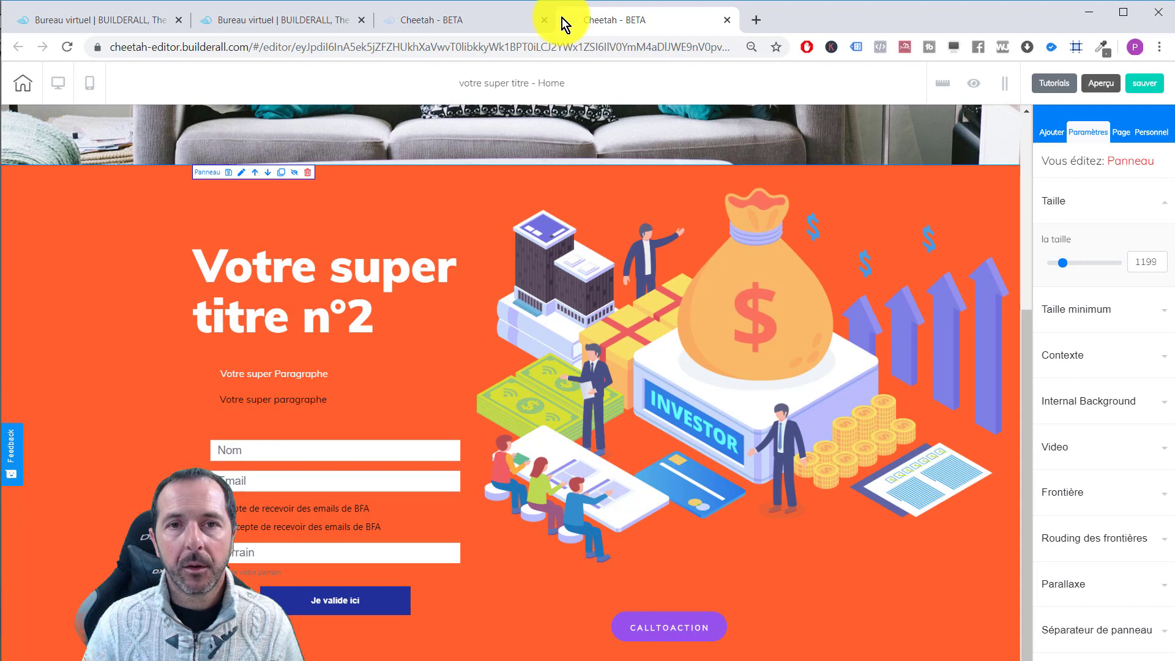
click(456, 19)
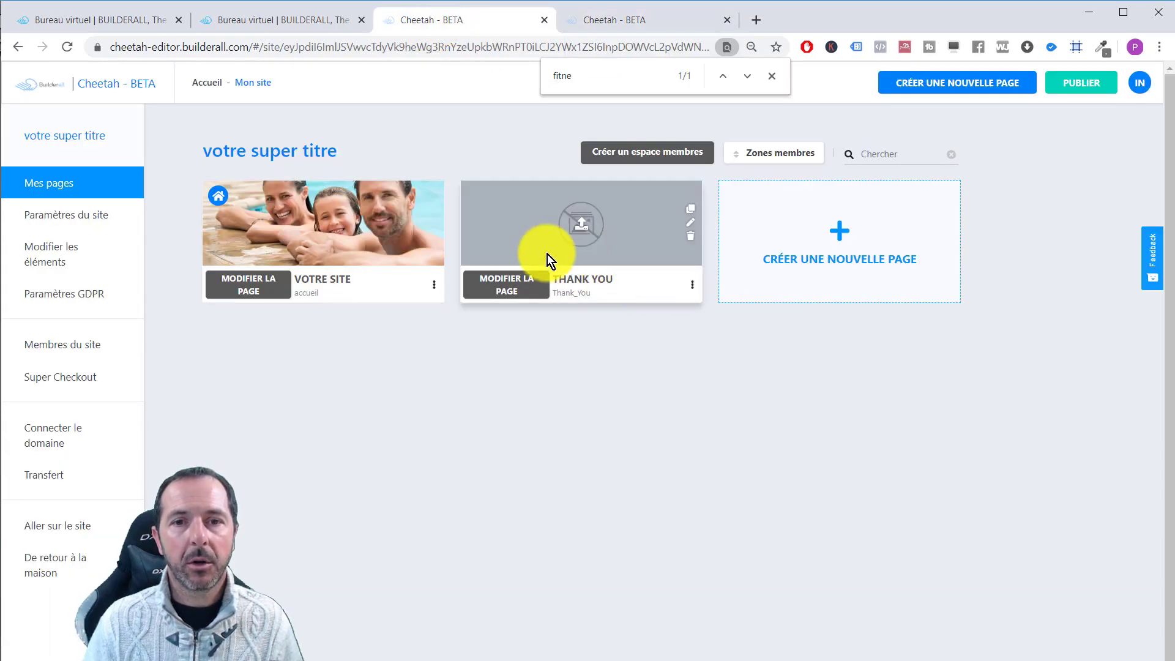
click(516, 287)
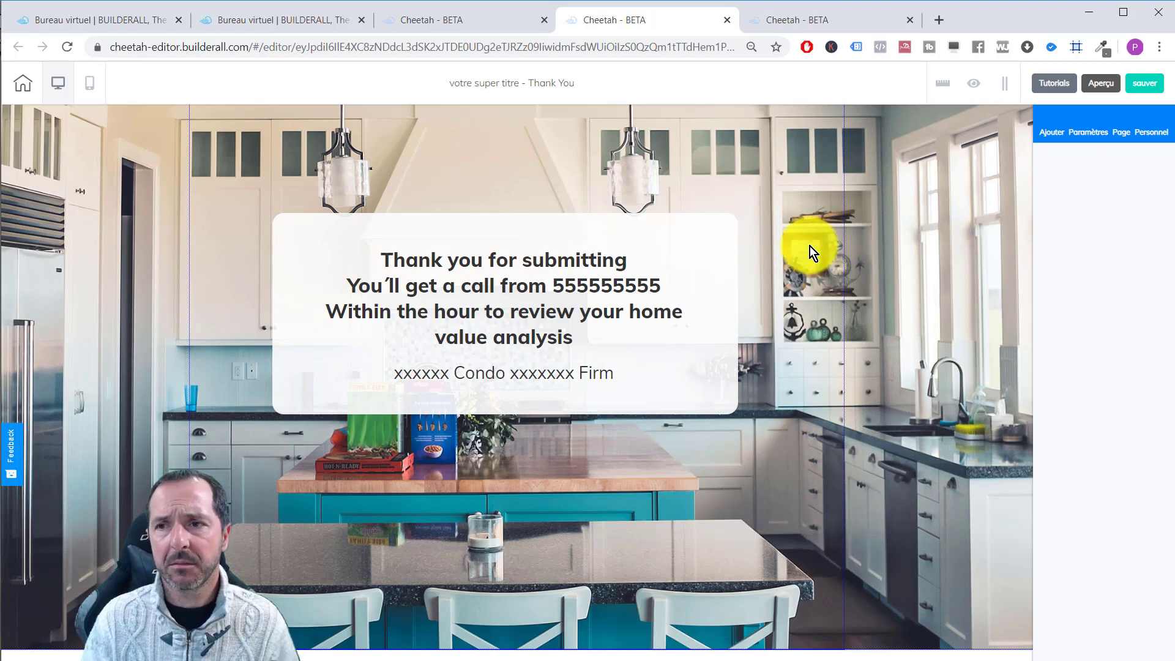
Insert the saved orange call-to-action panel from the personal panels into the Thank You page and move it above the kitchen panel.
click(1150, 132)
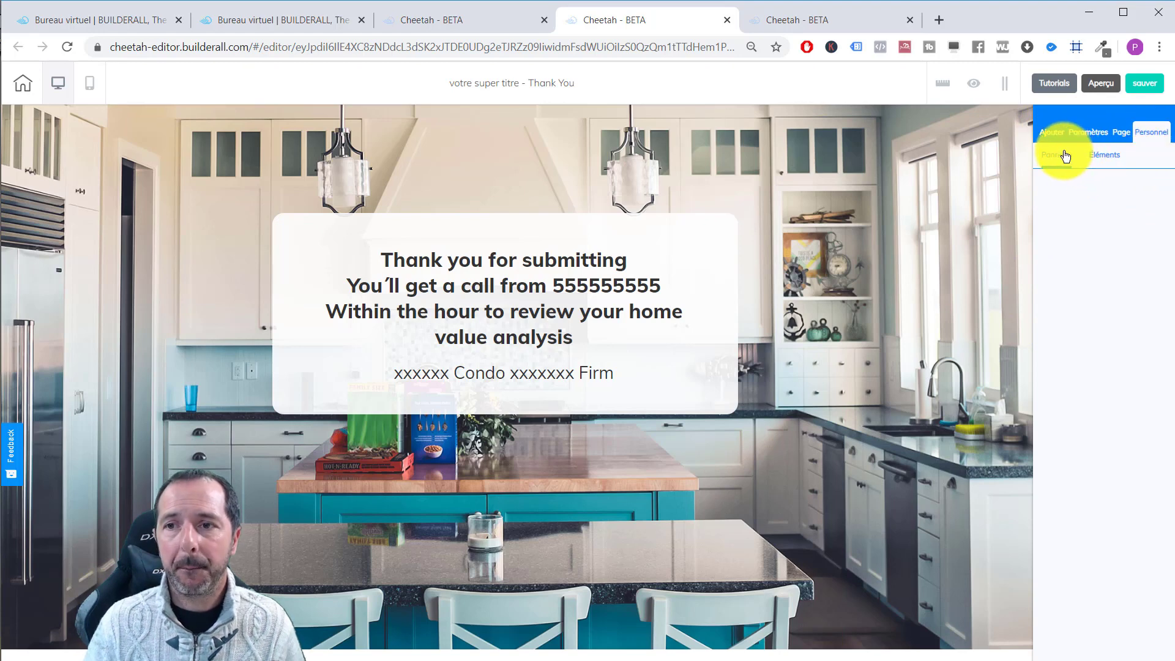
click(1132, 190)
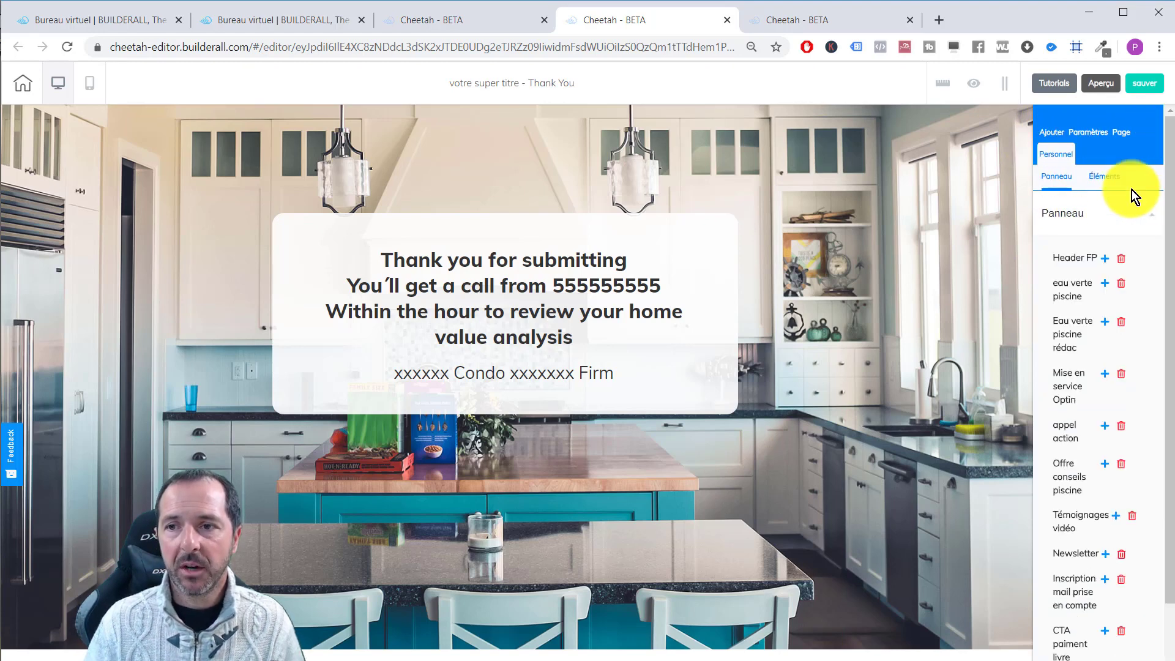
scroll(1087, 465, down, 7)
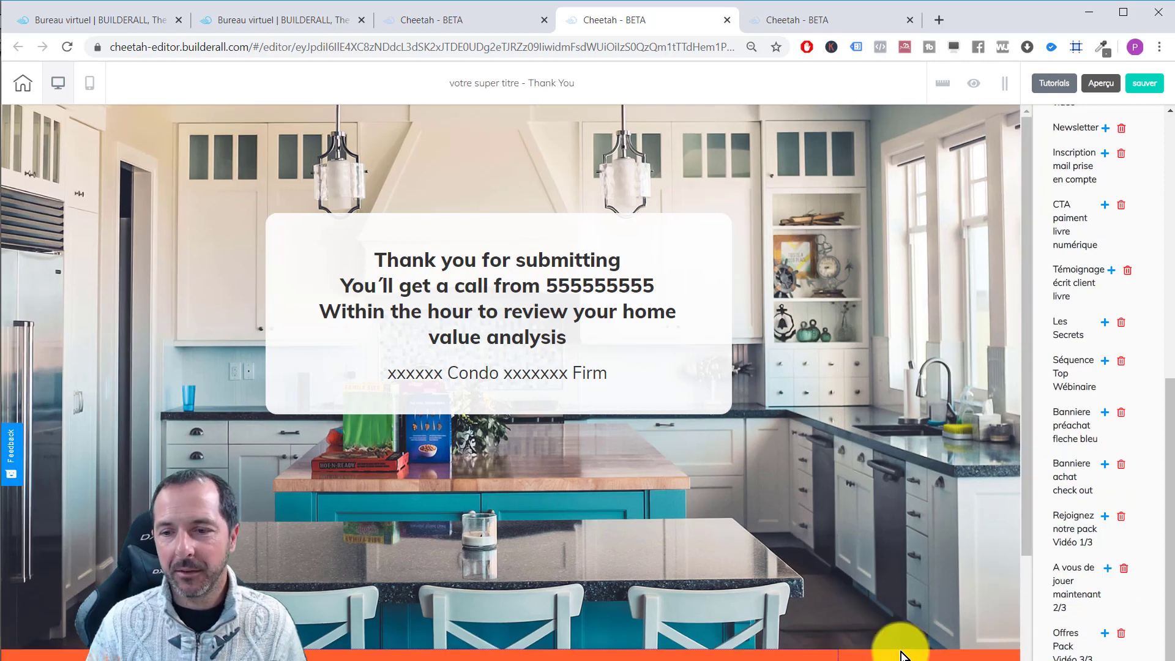
click(308, 654)
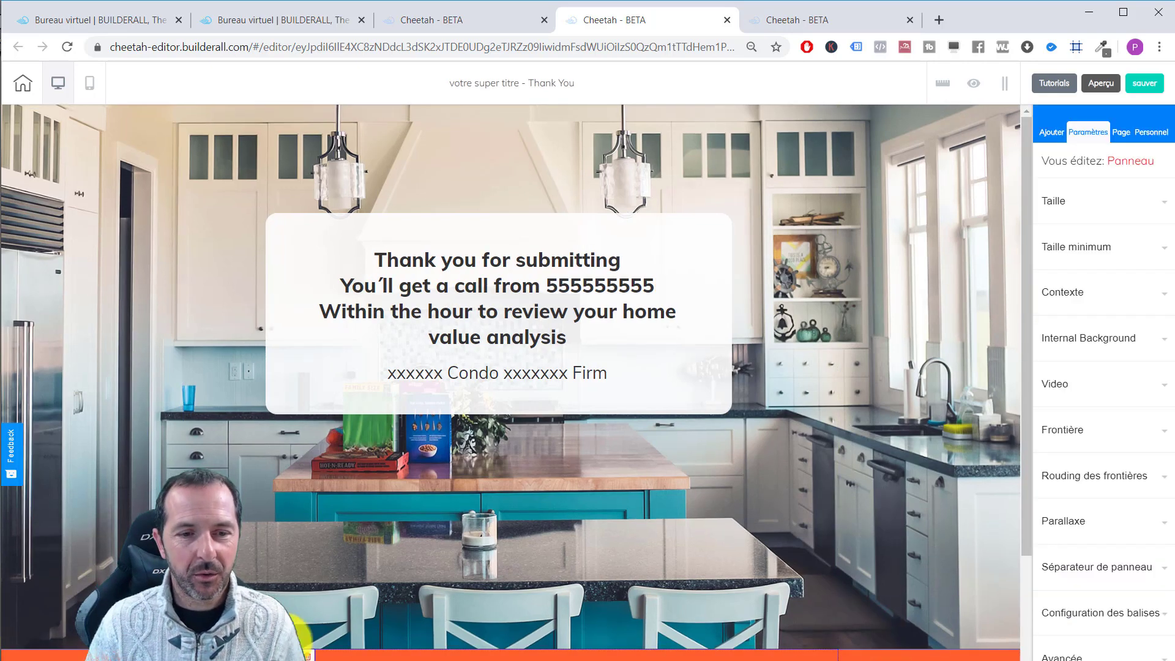
click(429, 650)
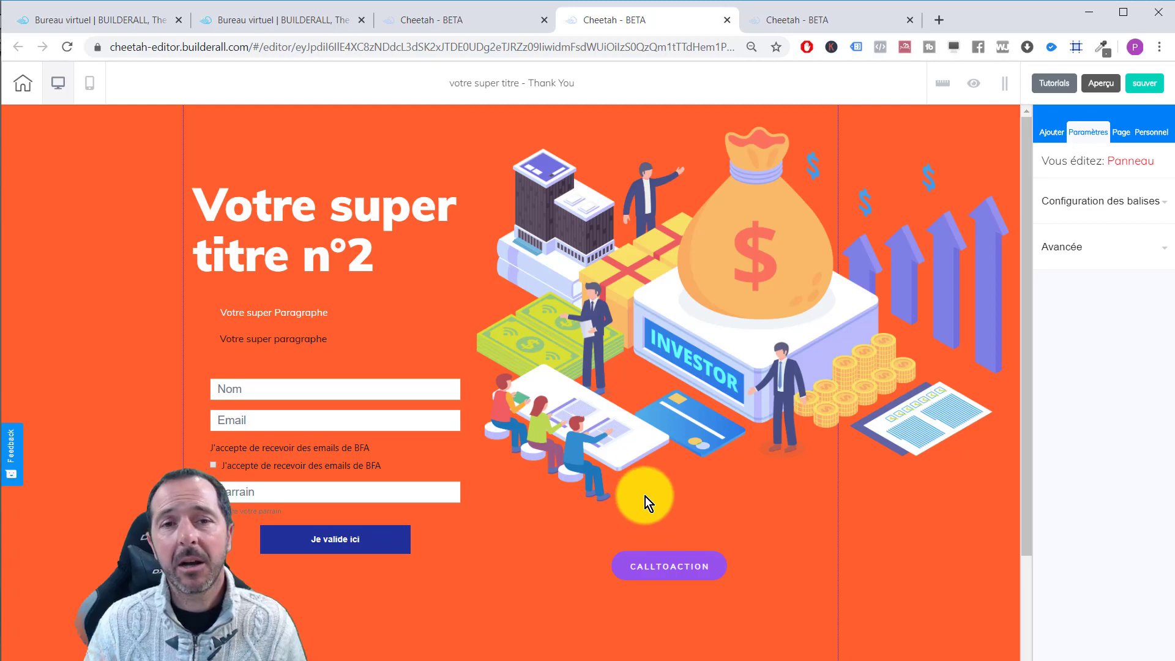
Check the Thank You page in the mobile version, return to desktop and save the page without publishing it.
click(90, 84)
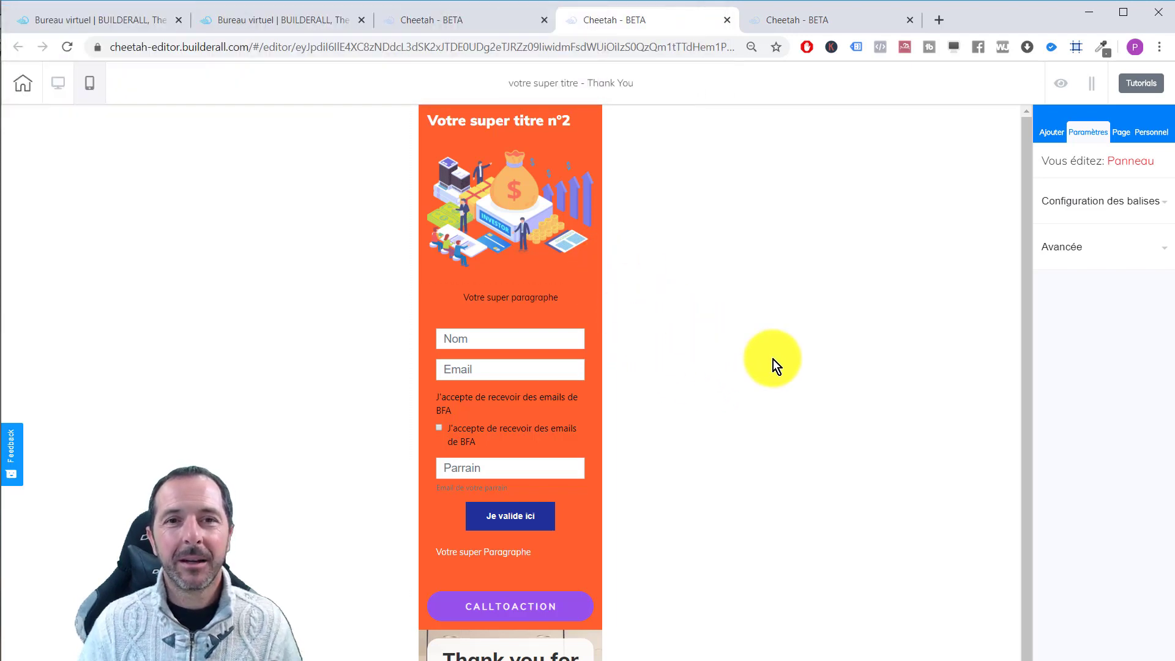
click(58, 84)
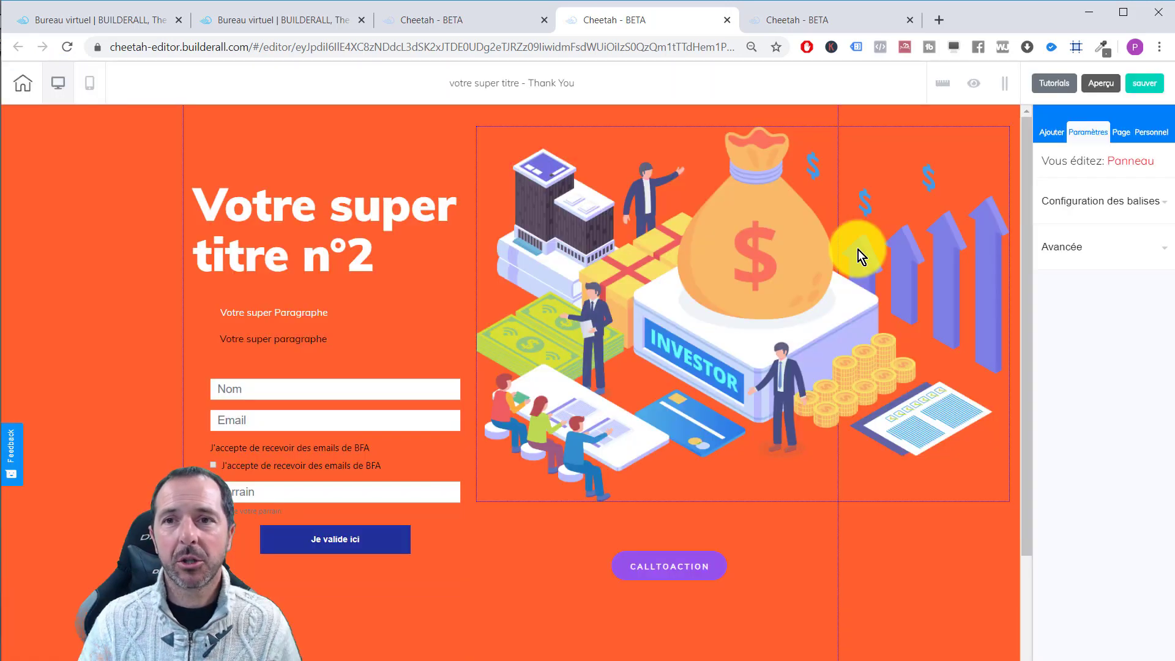
click(1143, 84)
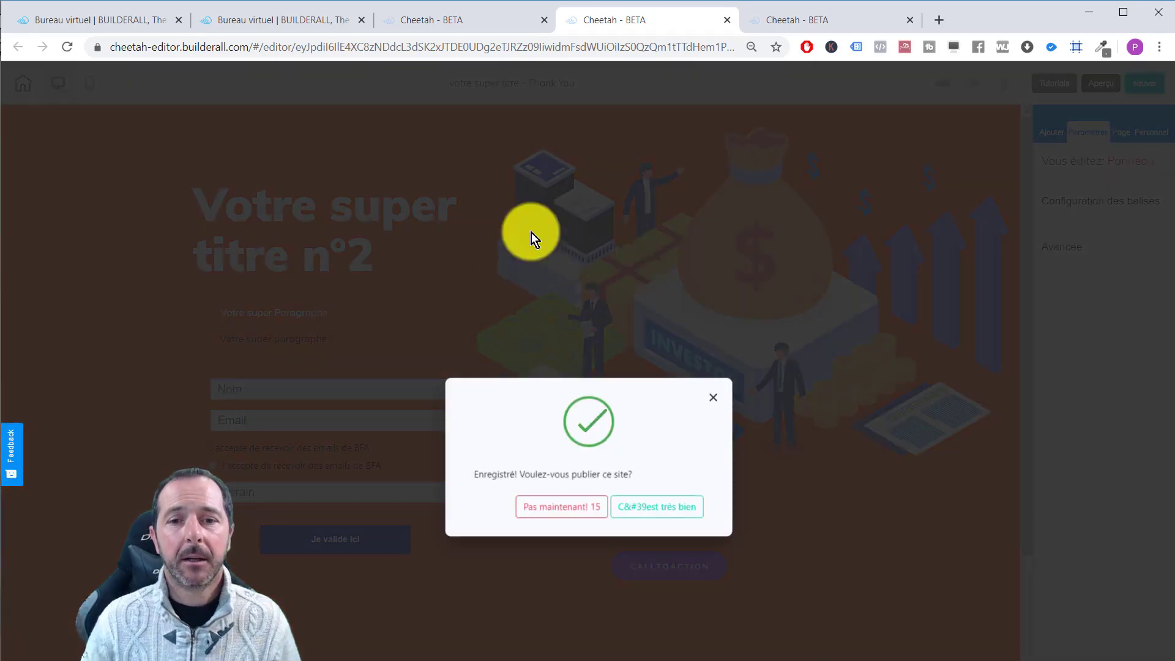
click(543, 510)
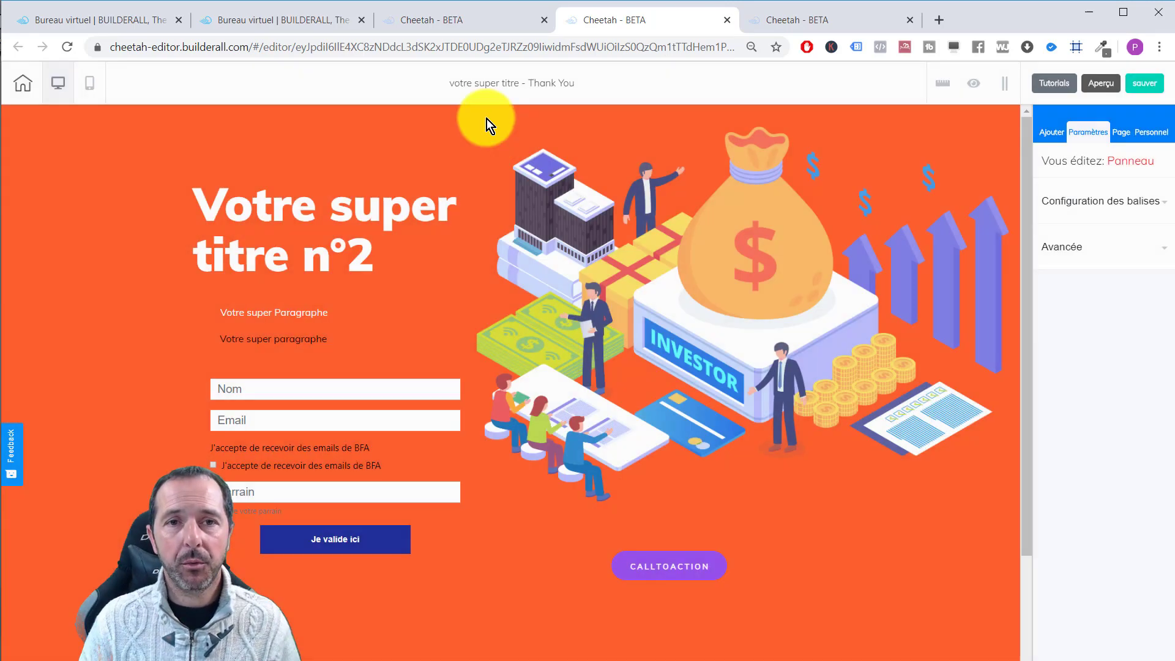
Return to the site's page list and publish the whole site.
click(446, 20)
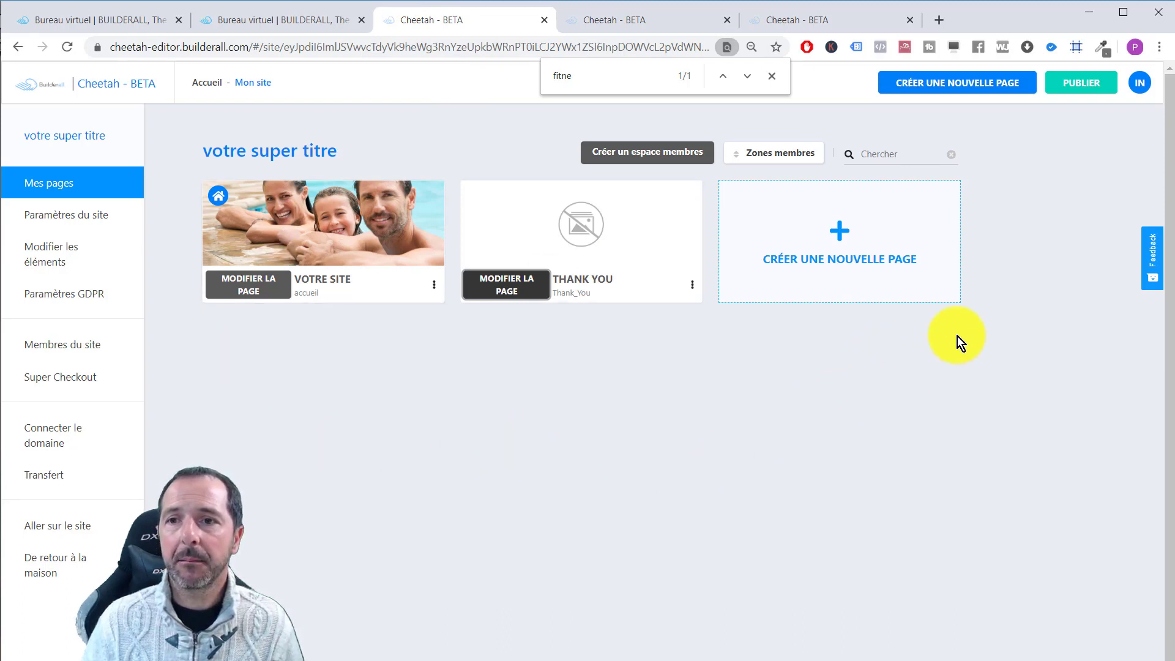
click(1081, 84)
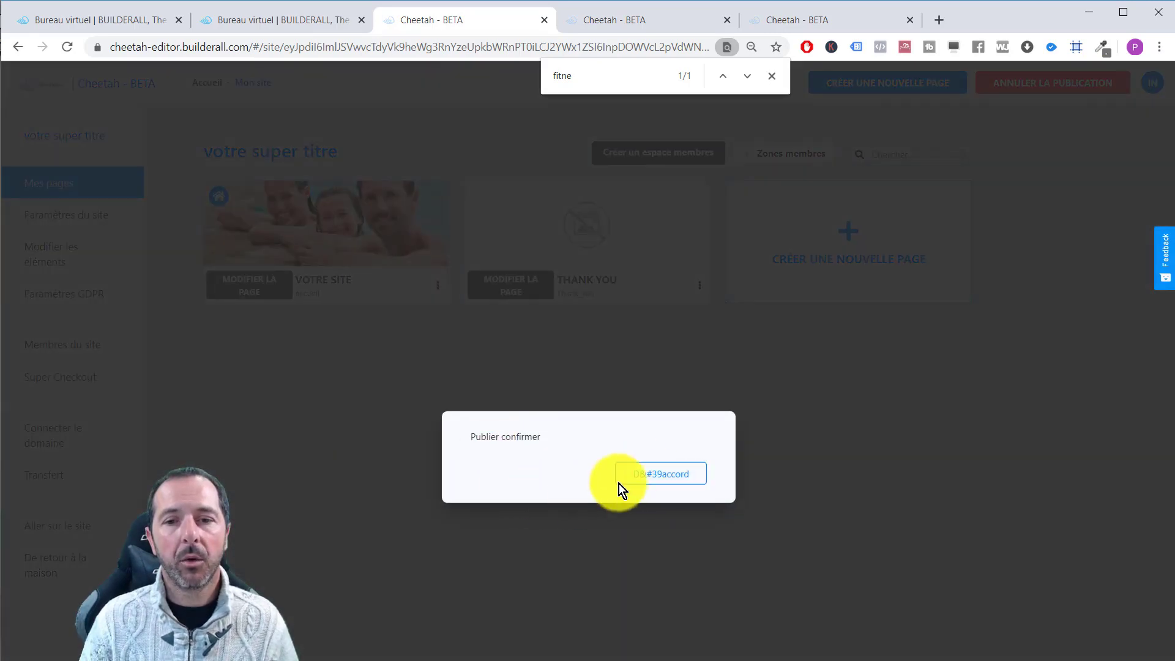
click(659, 473)
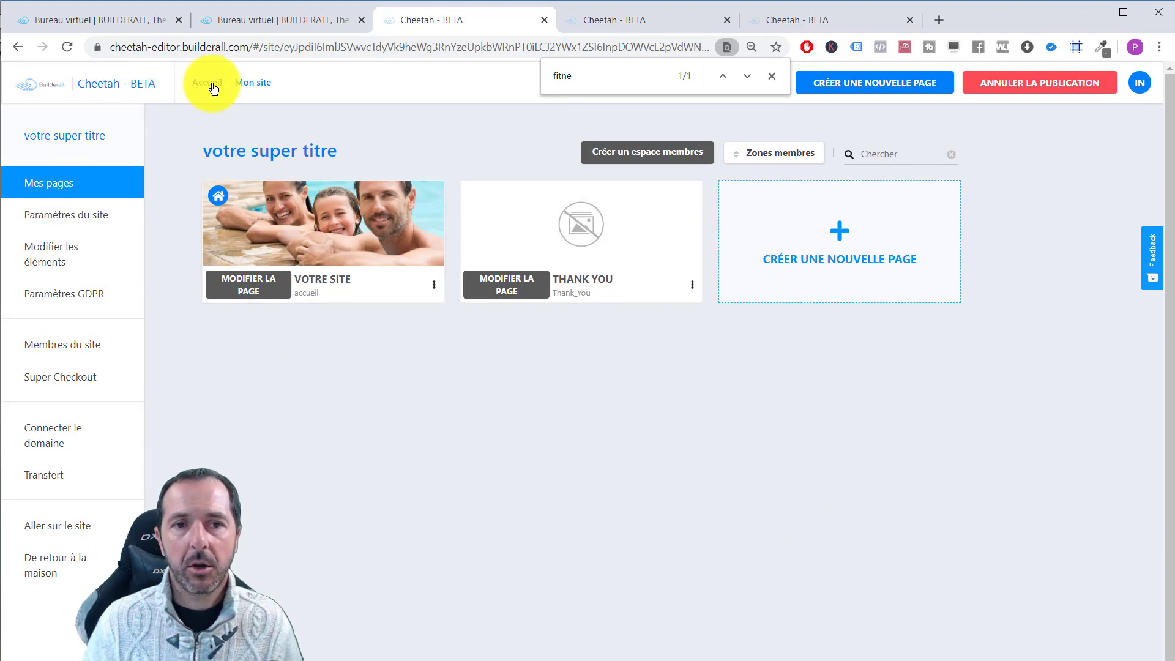
Visit the published home page and look through its sofa and orange panels.
click(434, 285)
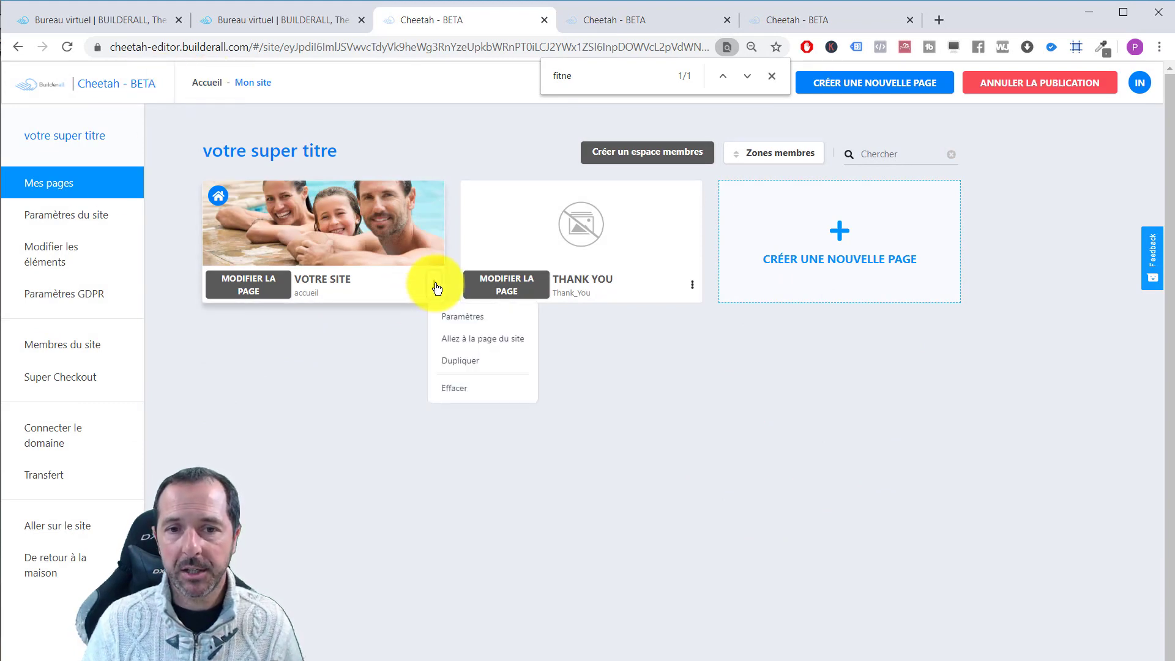
click(468, 337)
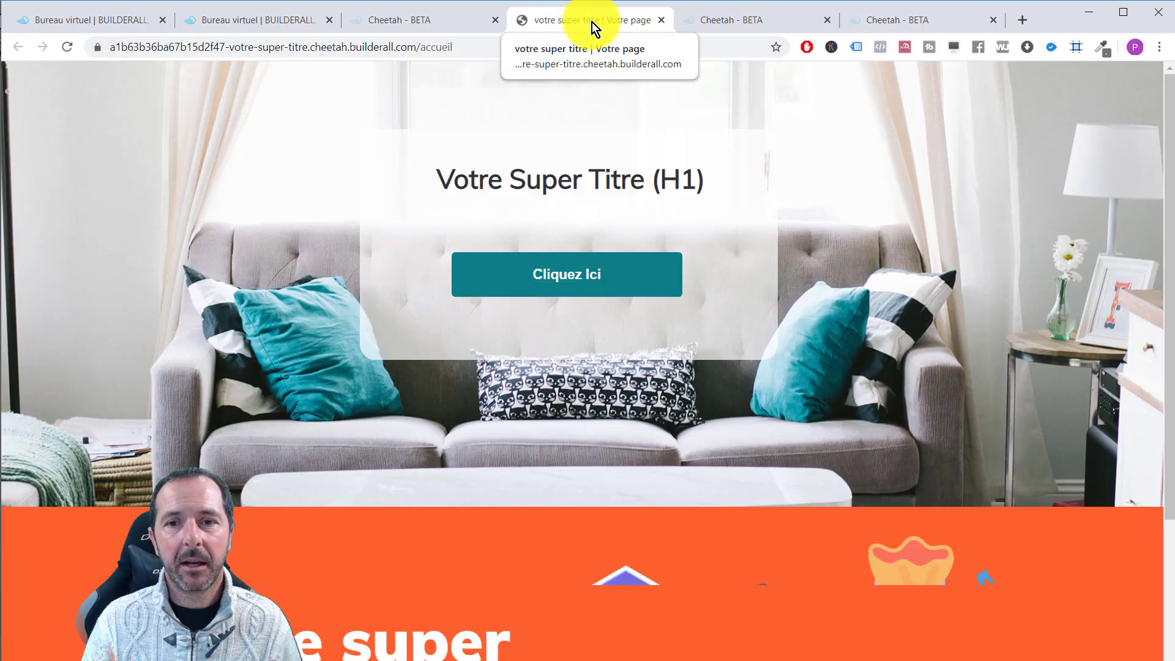
scroll(339, 391, down, 6)
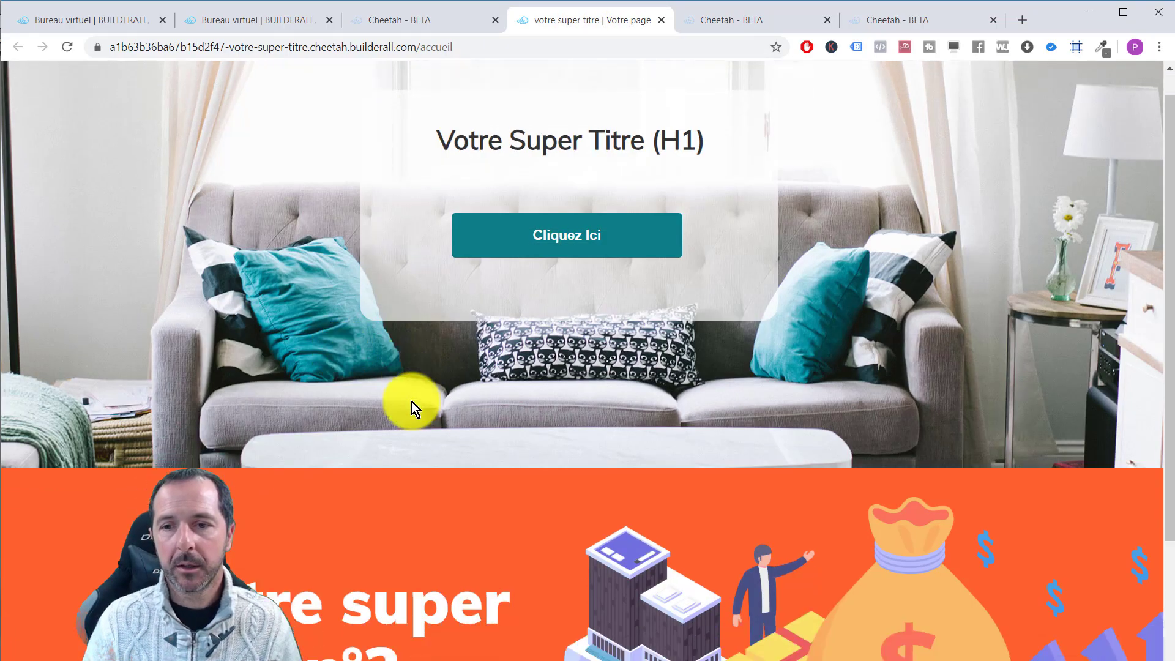
scroll(535, 396, down, 3)
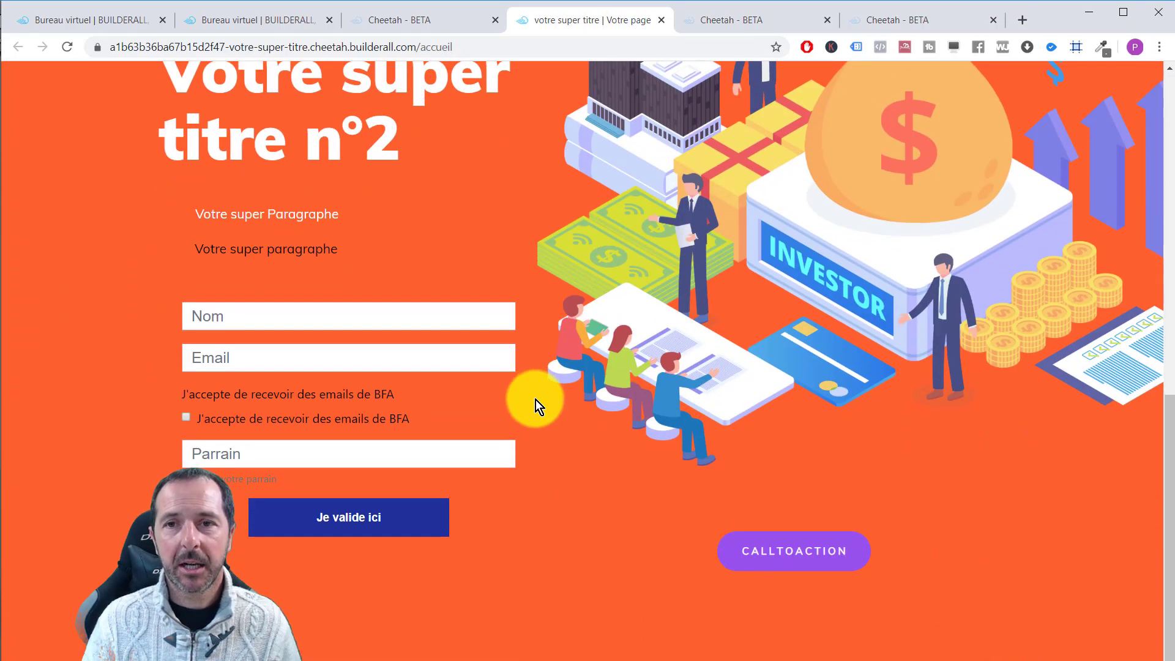
scroll(535, 399, up, 9)
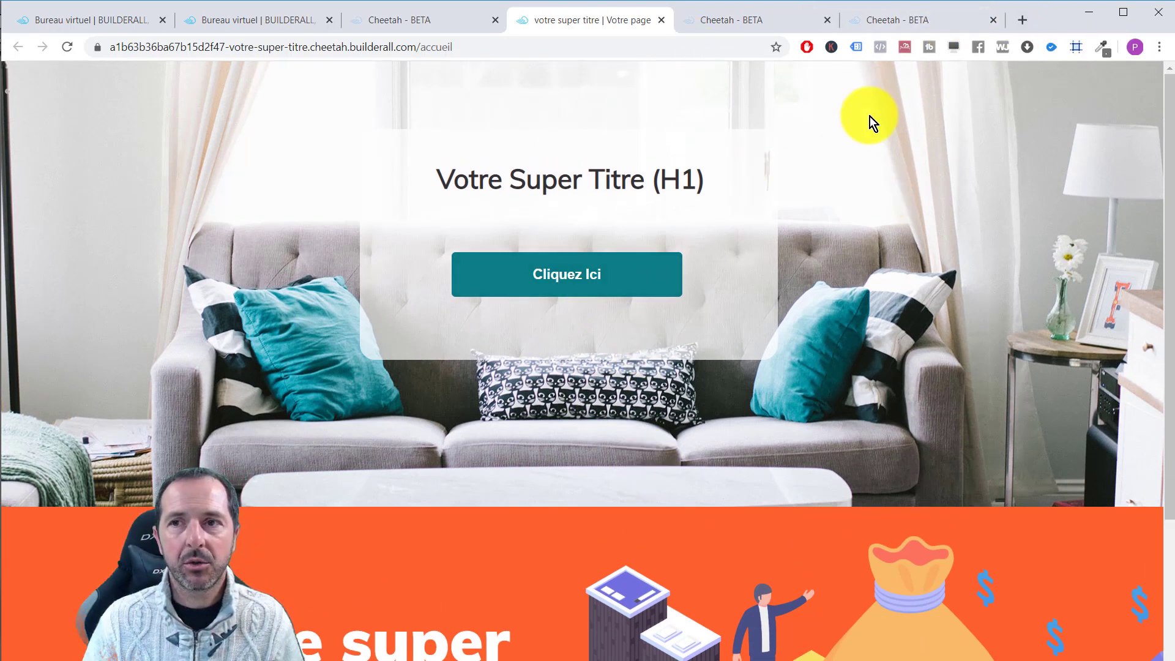
click(429, 46)
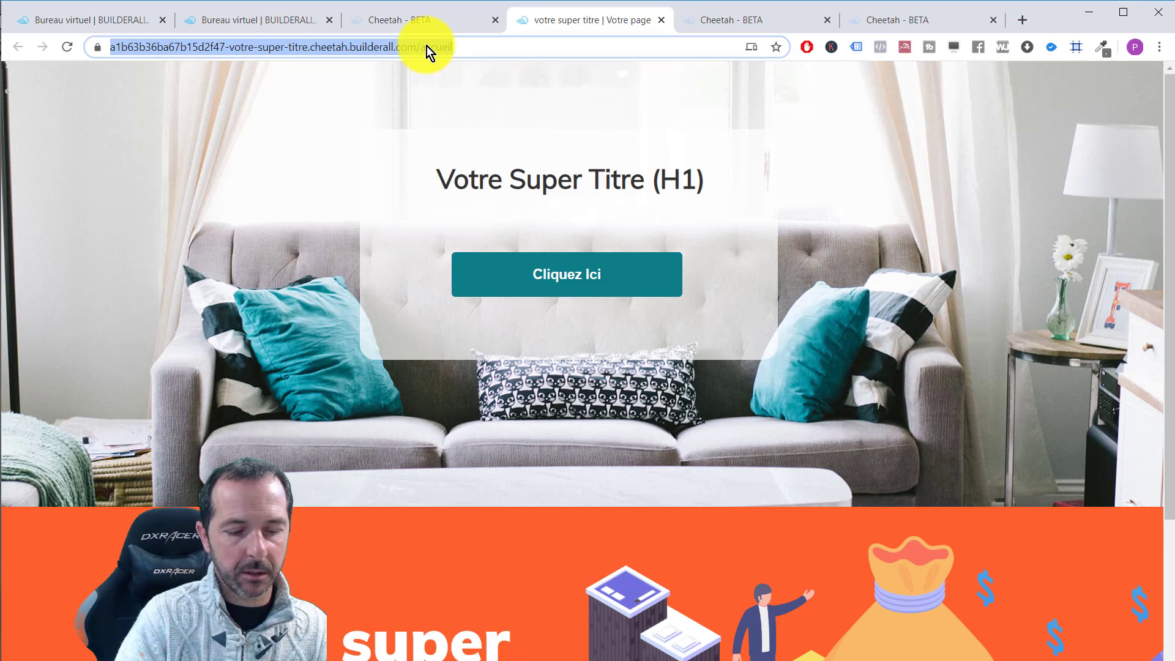
text(test pa)
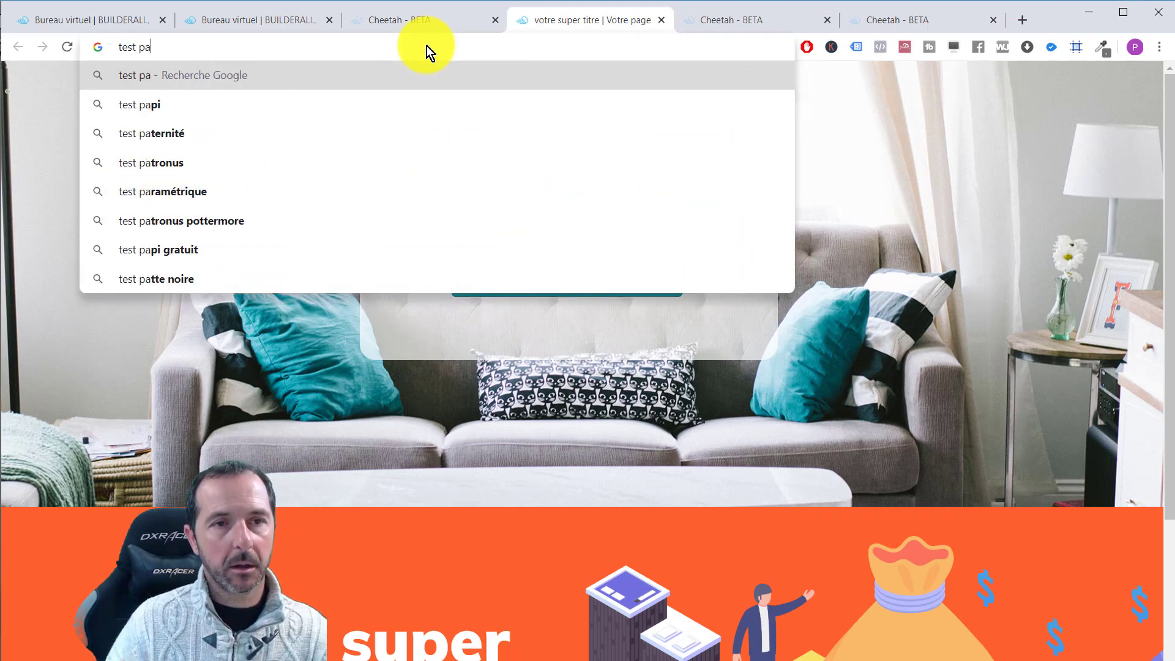
text(ge)
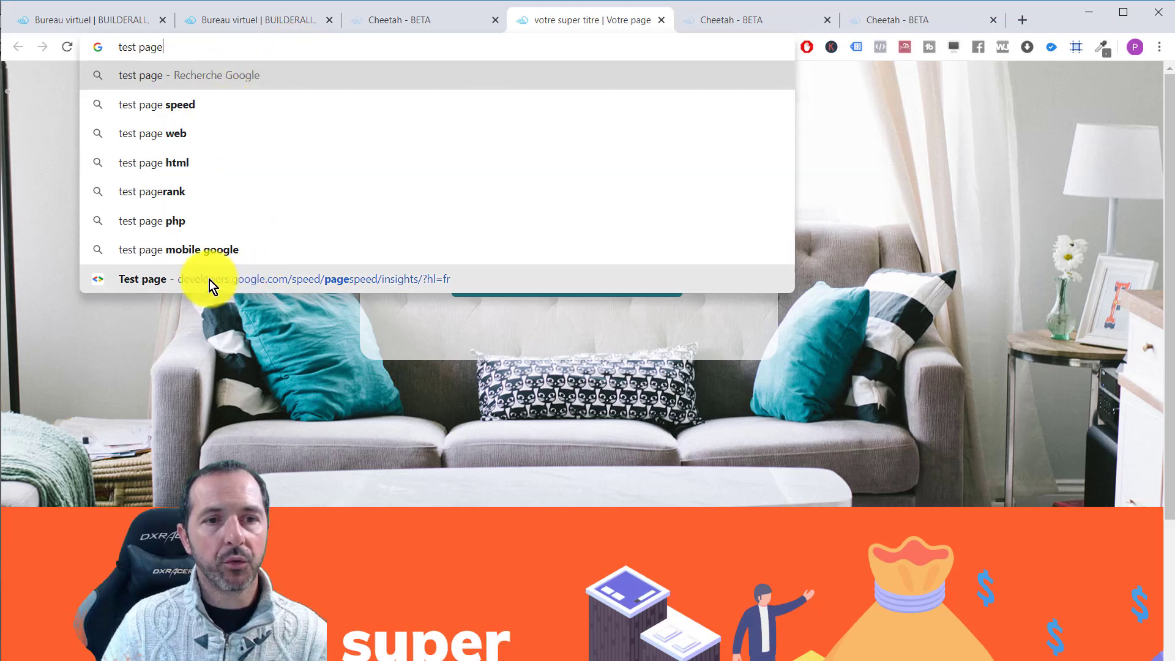
click(131, 281)
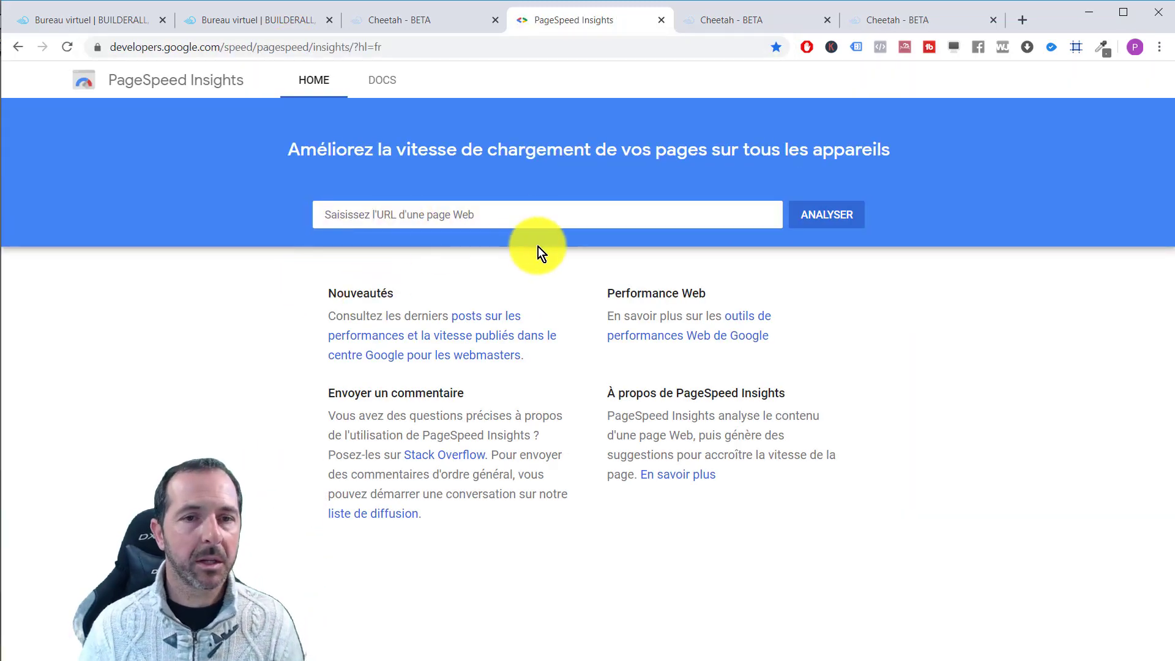
click(388, 210)
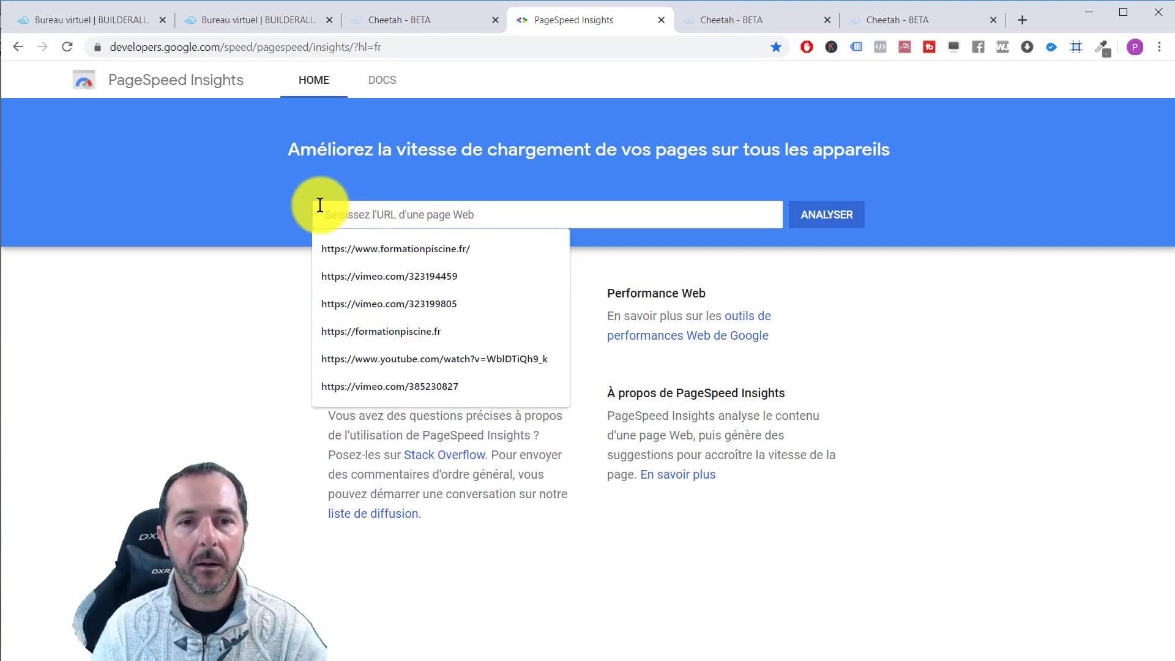
click(388, 254)
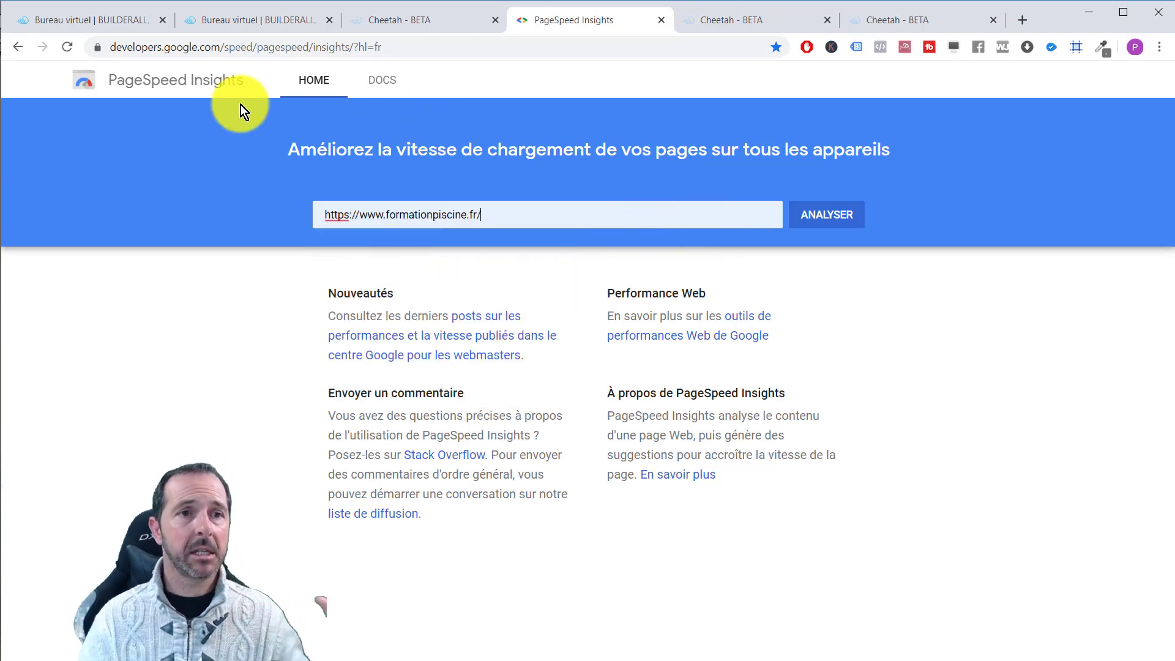
click(834, 220)
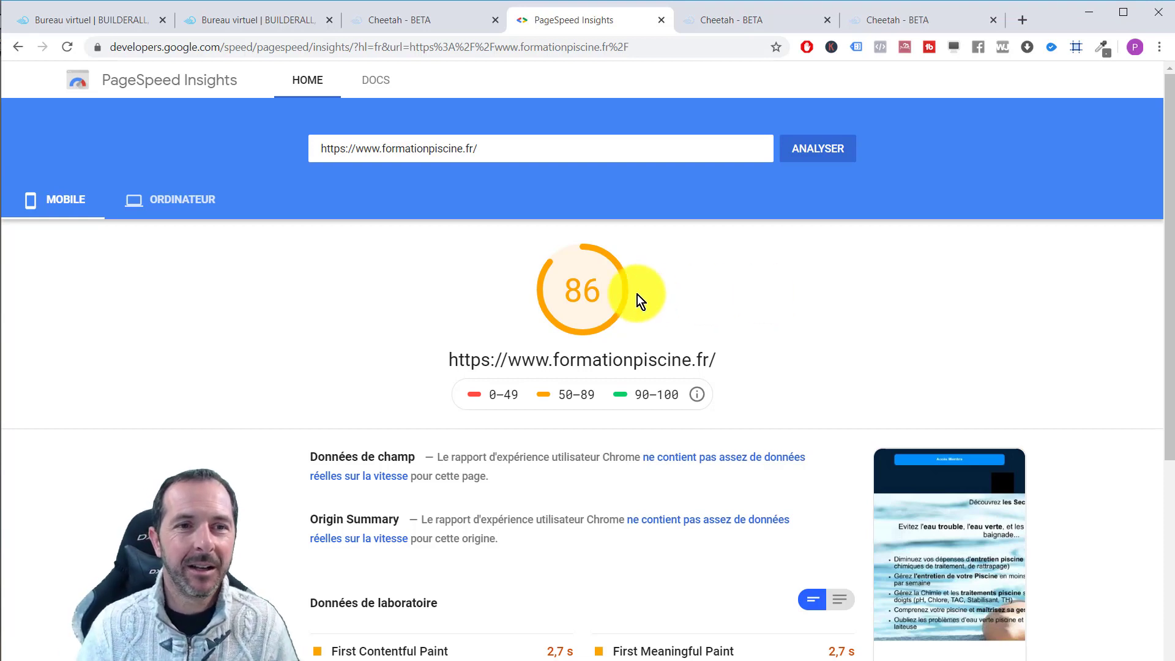
Rerun the speed analysis, examine the desktop score and return to the Cheetah site's page list.
click(814, 150)
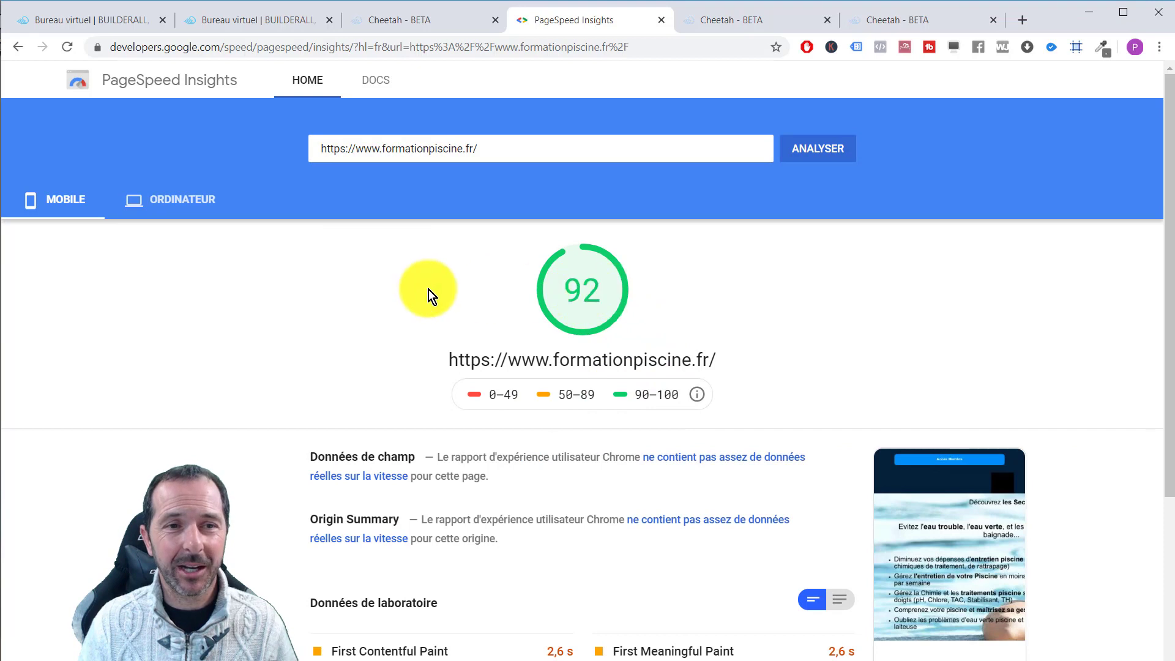
click(184, 202)
double_click(604, 293)
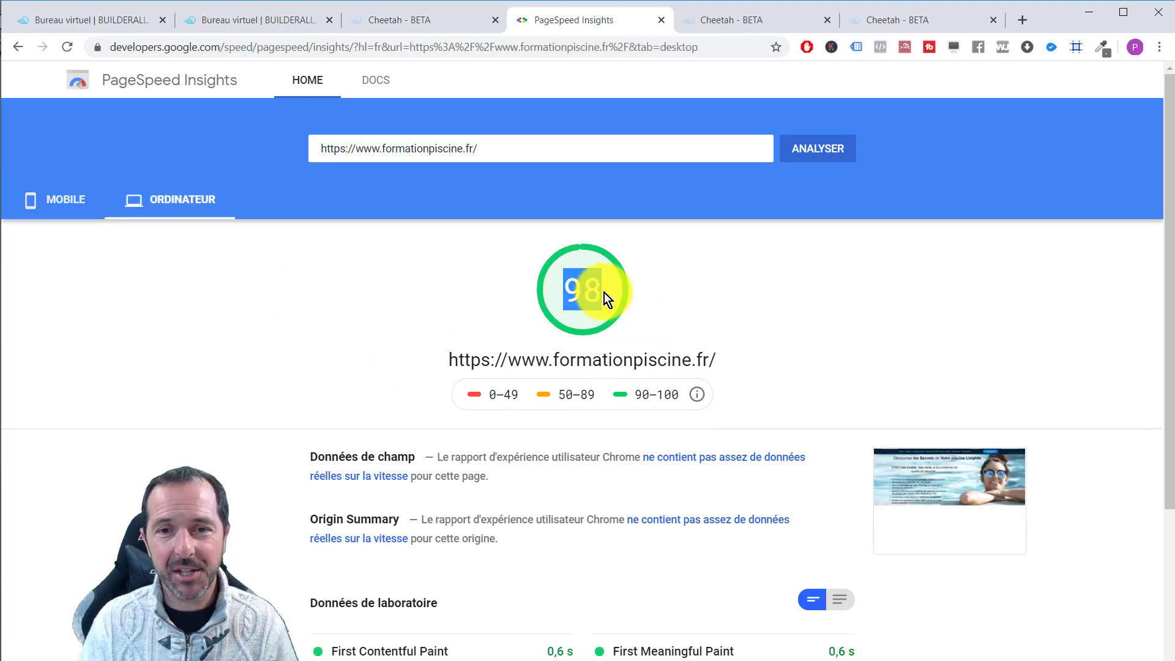
click(595, 385)
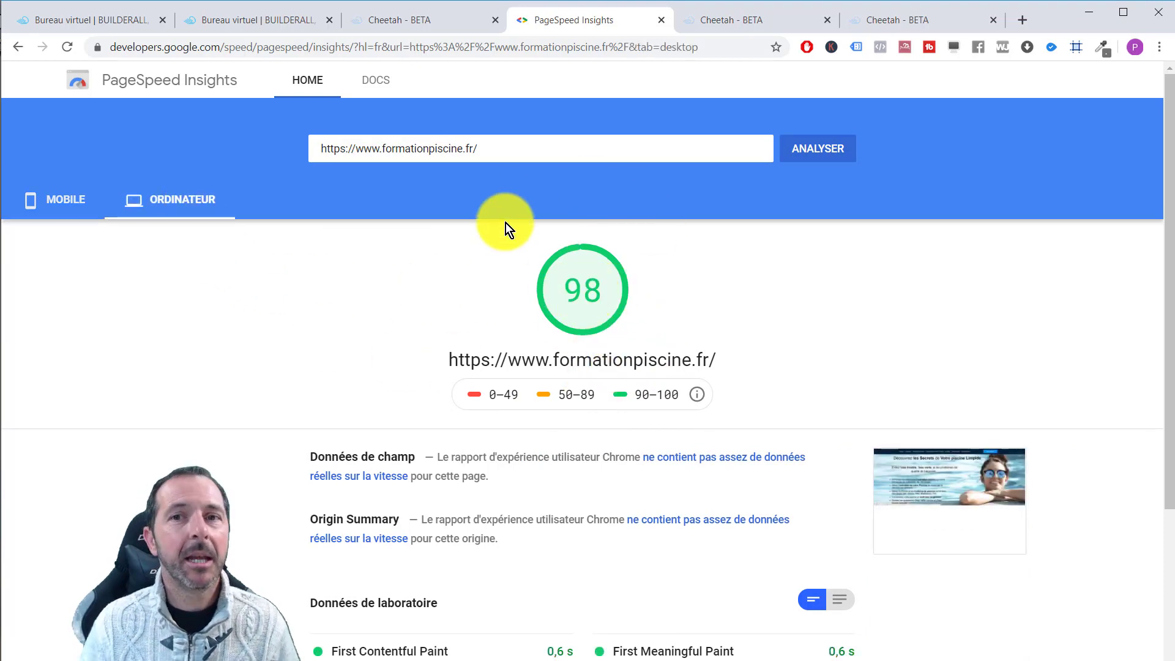
click(407, 23)
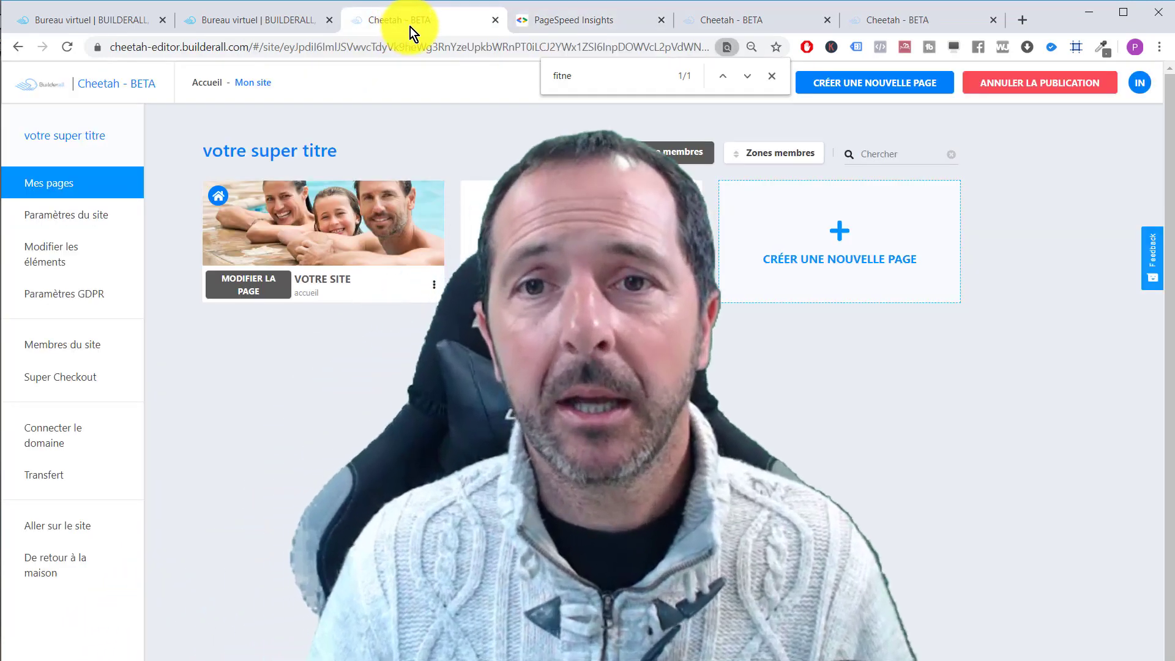